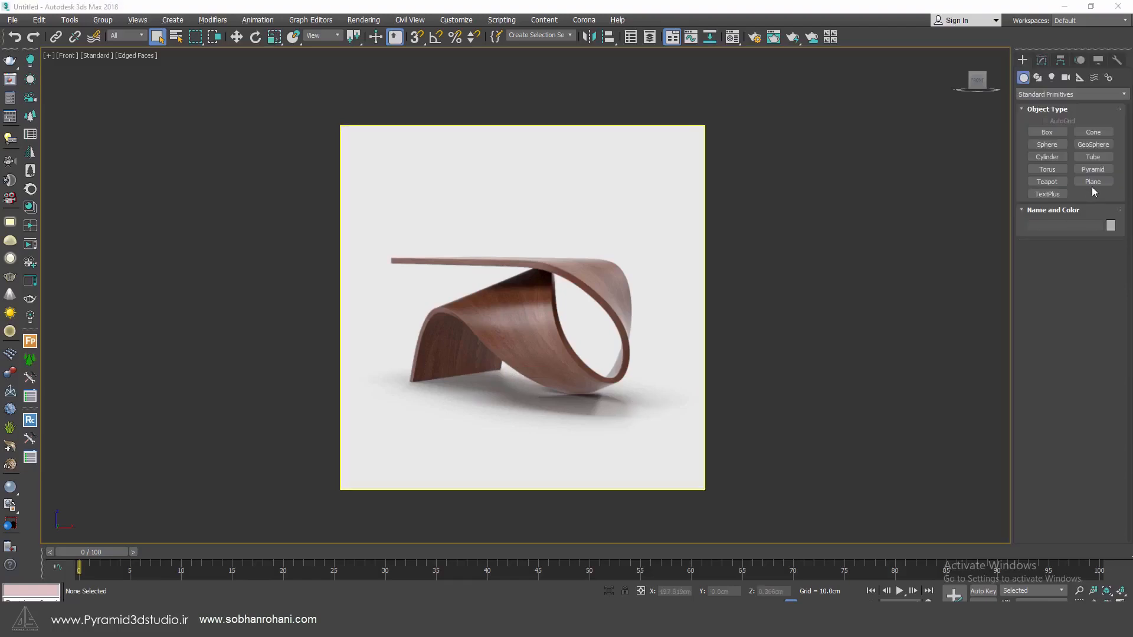
Step: Create a plane about 43.6 cm long and 41.8 cm wide over the table's leg in the reference image
{"action": "left_click", "coordinate": [1092, 181]}
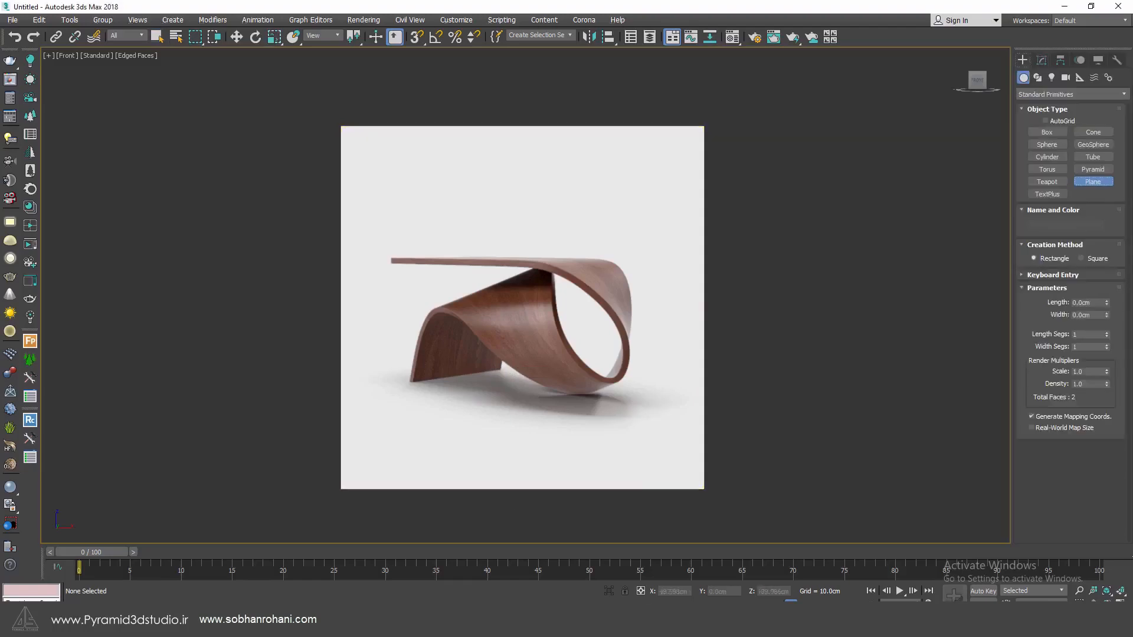
{"action": "scroll", "coordinate": [409, 444], "scroll_direction": "up", "scroll_amount": 2}
{"action": "scroll", "coordinate": [419, 366], "scroll_direction": "down", "scroll_amount": 2}
{"action": "mouse_move", "coordinate": [419, 366]}
{"action": "middle_mouse_down"}
{"action": "mouse_move", "coordinate": [393, 373]}
{"action": "mouse_move", "coordinate": [407, 367]}
{"action": "middle_mouse_up"}
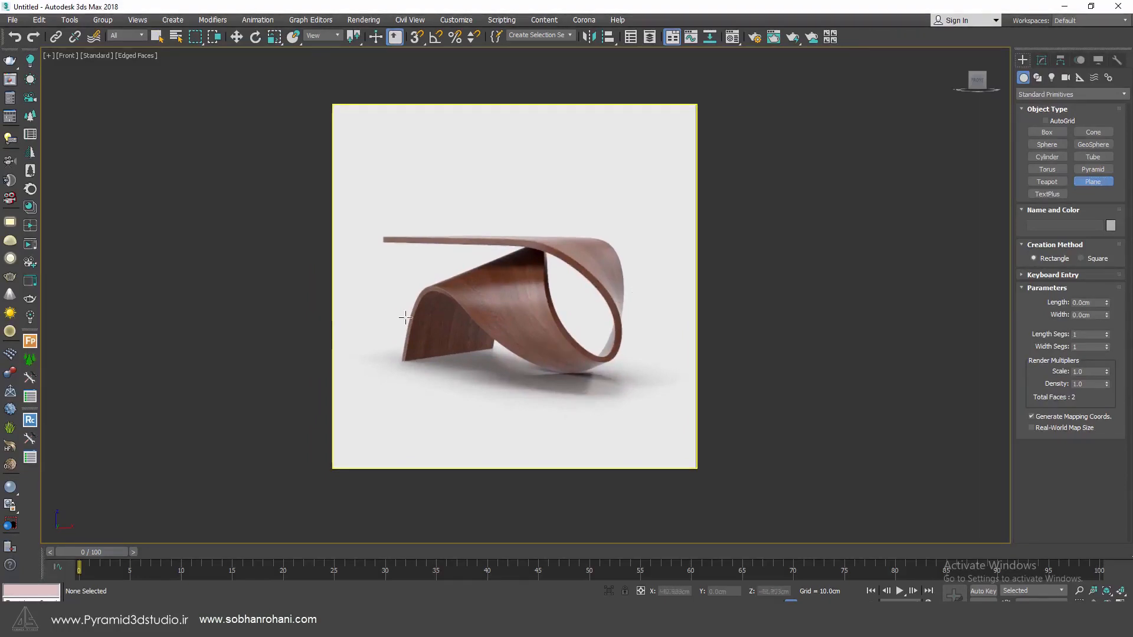
{"action": "scroll", "coordinate": [433, 366], "scroll_direction": "up", "scroll_amount": 5}
{"action": "middle_click_drag", "start_coordinate": [456, 348], "coordinate": [427, 385]}
{"action": "left_click_drag", "start_coordinate": [342, 394], "coordinate": [528, 262]}
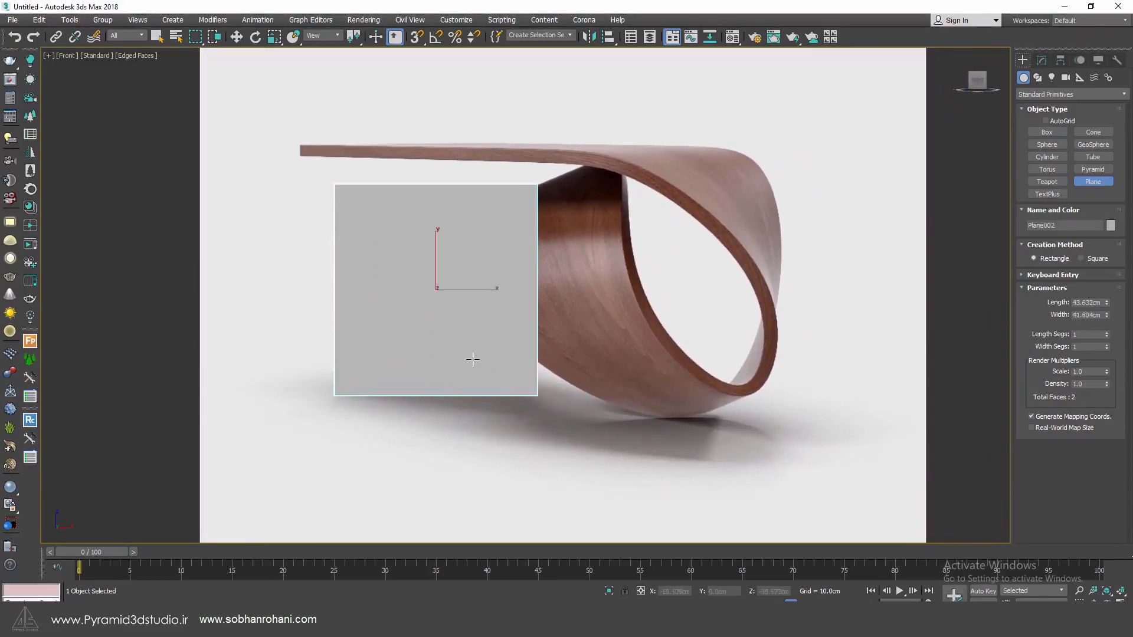
Step: Move the plane in front of the reference image to about Y -10.2 cm and make it see-through
{"action": "key", "text": "t"}
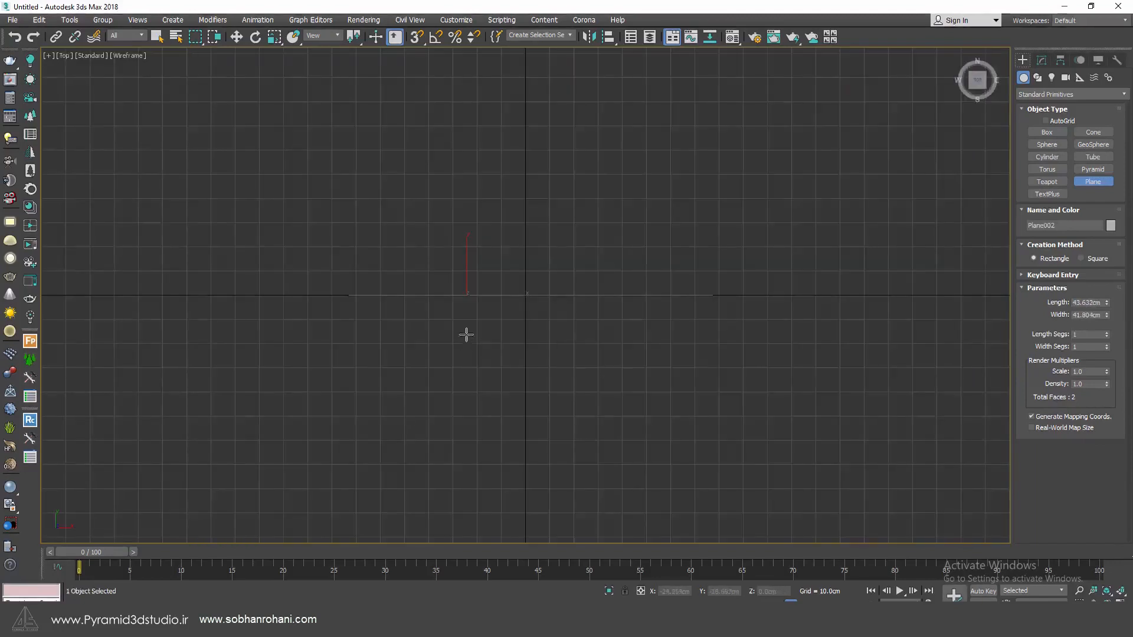
{"action": "key", "text": "w"}
{"action": "left_click_drag", "start_coordinate": [461, 266], "coordinate": [465, 319]}
{"action": "key", "text": "f"}
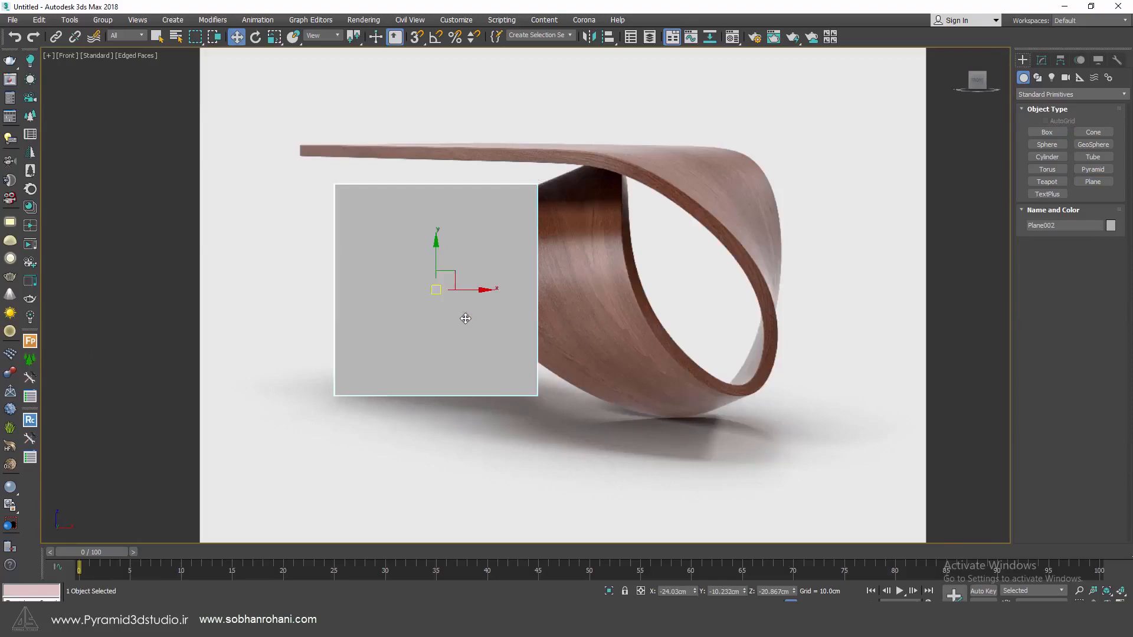
{"action": "key", "text": "alt+x"}
{"action": "key", "text": "F6"}
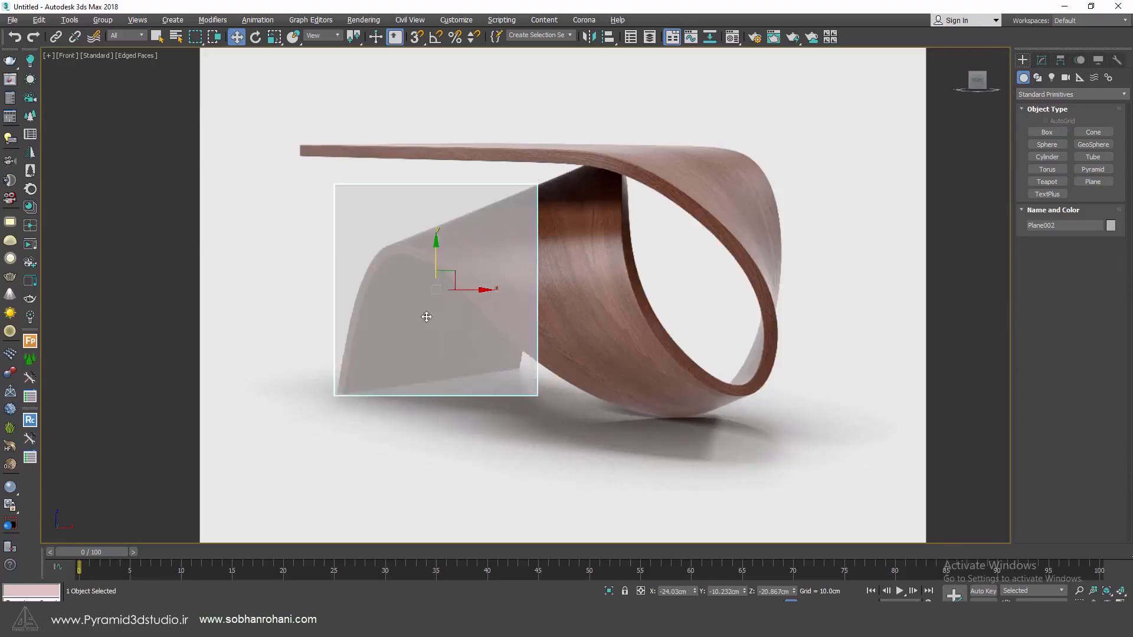
Step: Convert the plane to an Editable Poly
{"action": "right_click", "coordinate": [435, 323]}
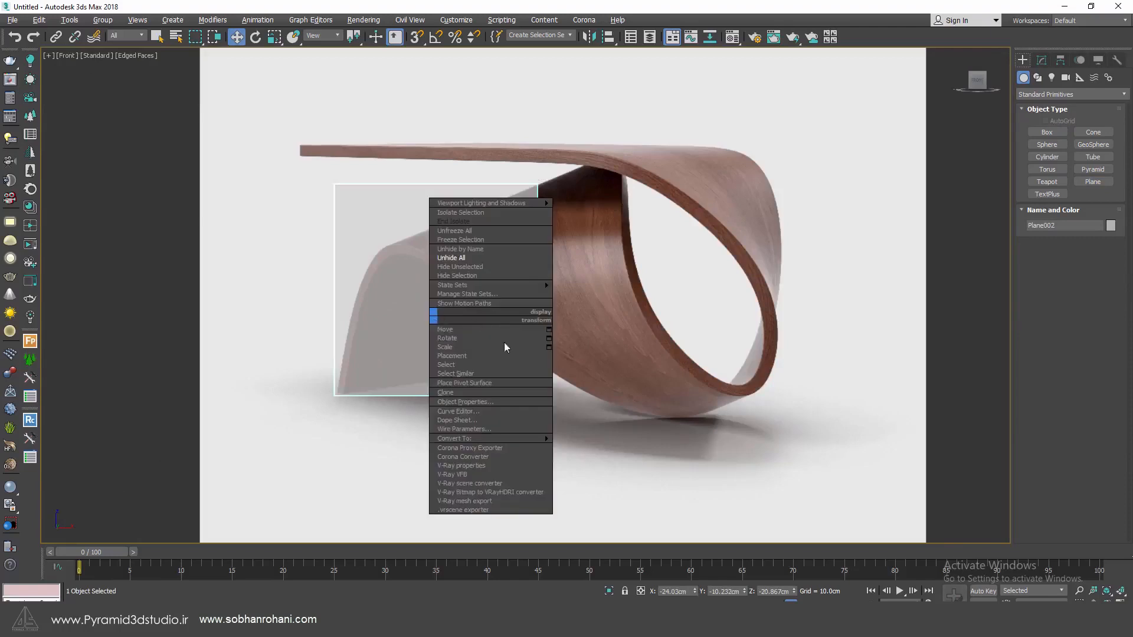
{"action": "mouse_move", "coordinate": [540, 438]}
{"action": "left_click", "coordinate": [606, 449]}
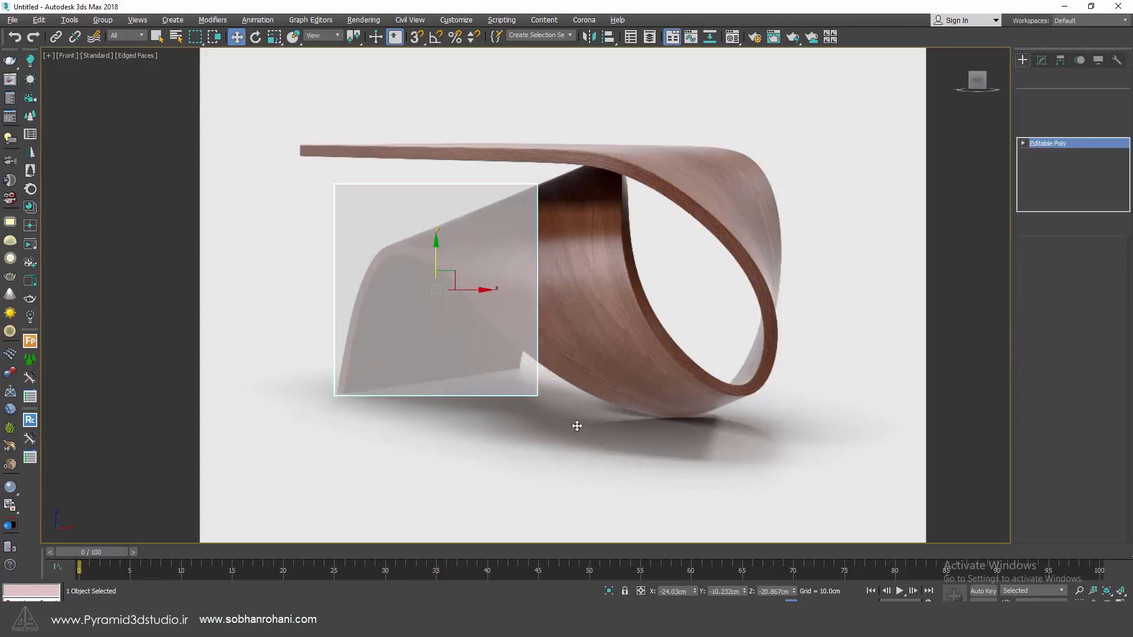
Step: Move the plane's corner vertices onto the leg's outline, with the upper ones at the bend and under the tabletop
{"action": "key", "text": "1"}
{"action": "left_click_drag", "start_coordinate": [596, 361], "coordinate": [506, 430]}
{"action": "left_click_drag", "start_coordinate": [555, 385], "coordinate": [540, 357]}
{"action": "left_click_drag", "start_coordinate": [491, 206], "coordinate": [492, 205]}
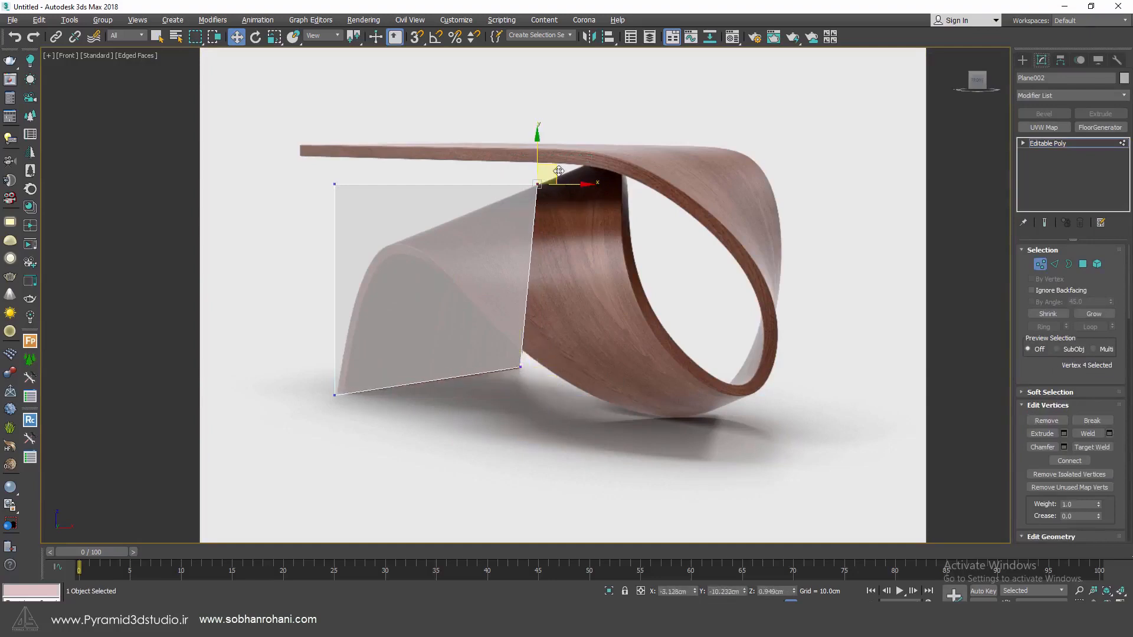
{"action": "left_click_drag", "start_coordinate": [556, 170], "coordinate": [633, 149]}
{"action": "left_click", "coordinate": [335, 184]}
{"action": "left_click_drag", "start_coordinate": [354, 174], "coordinate": [402, 237]}
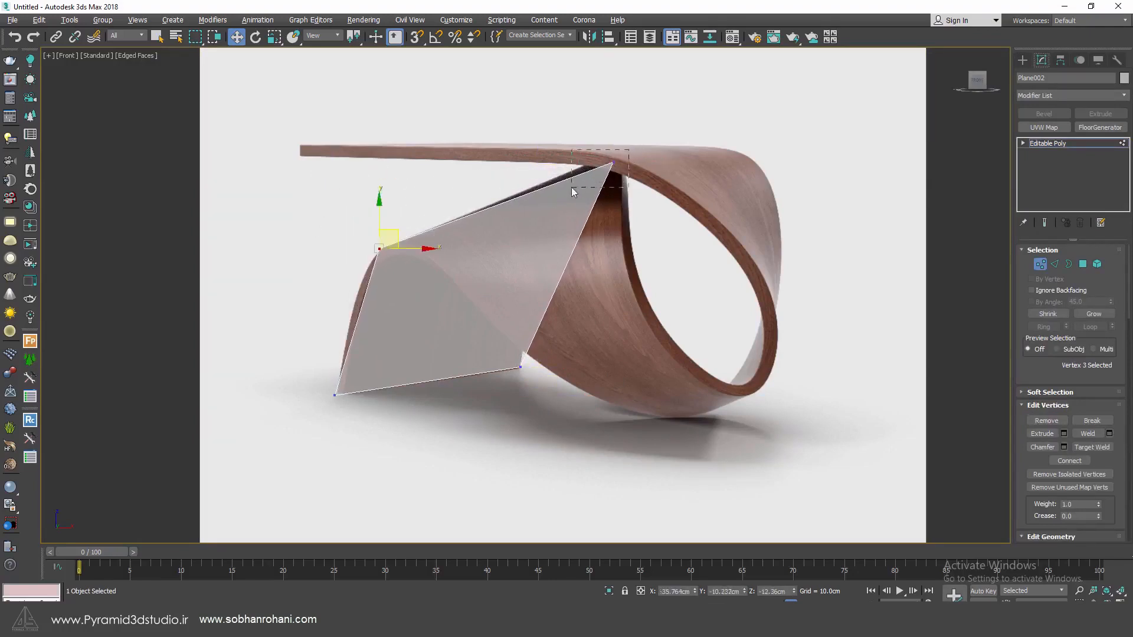
{"action": "left_click_drag", "start_coordinate": [571, 186], "coordinate": [571, 187]}
{"action": "left_click_drag", "start_coordinate": [632, 146], "coordinate": [627, 141]}
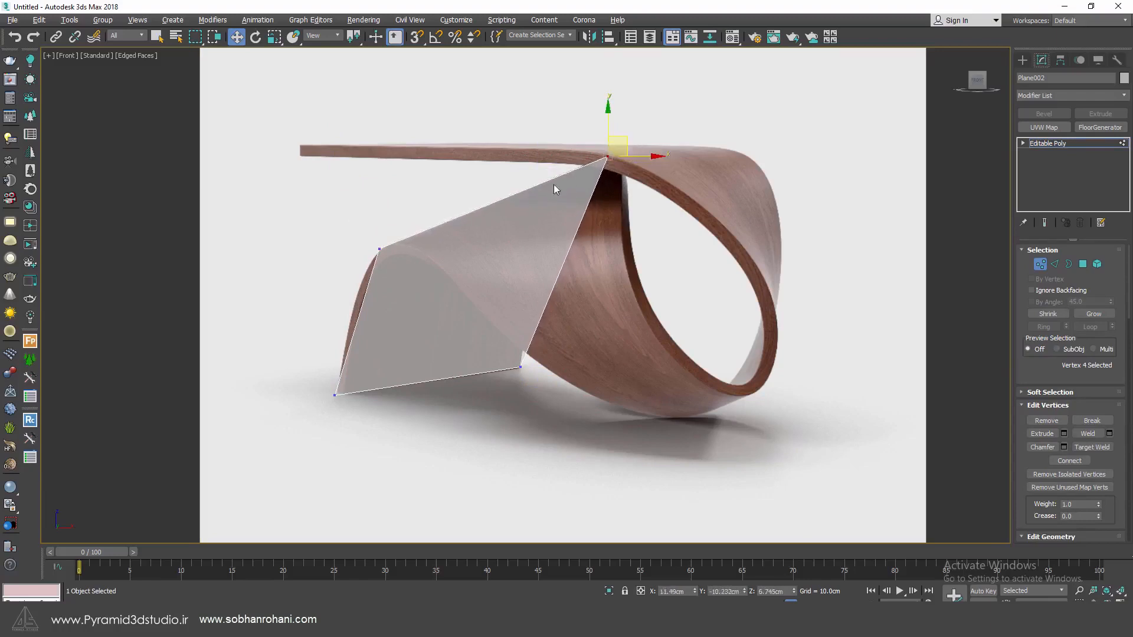
Step: Move the plane's upper edge forward, away from the reference image, to about Y -24 cm
{"action": "left_click", "coordinate": [1054, 264]}
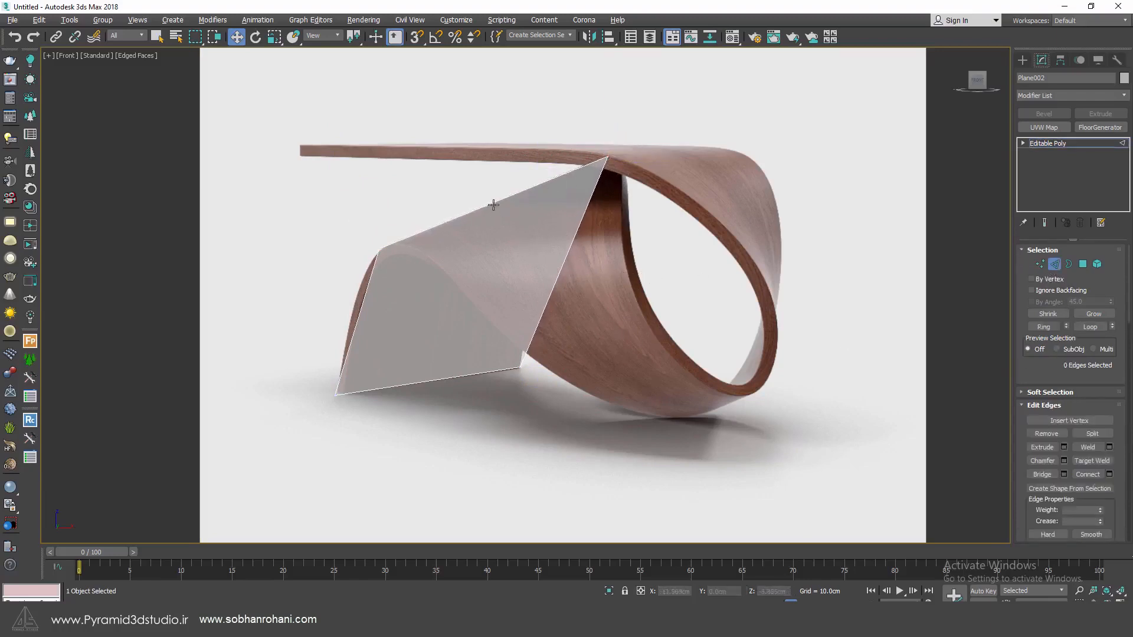
{"action": "left_click", "coordinate": [493, 204]}
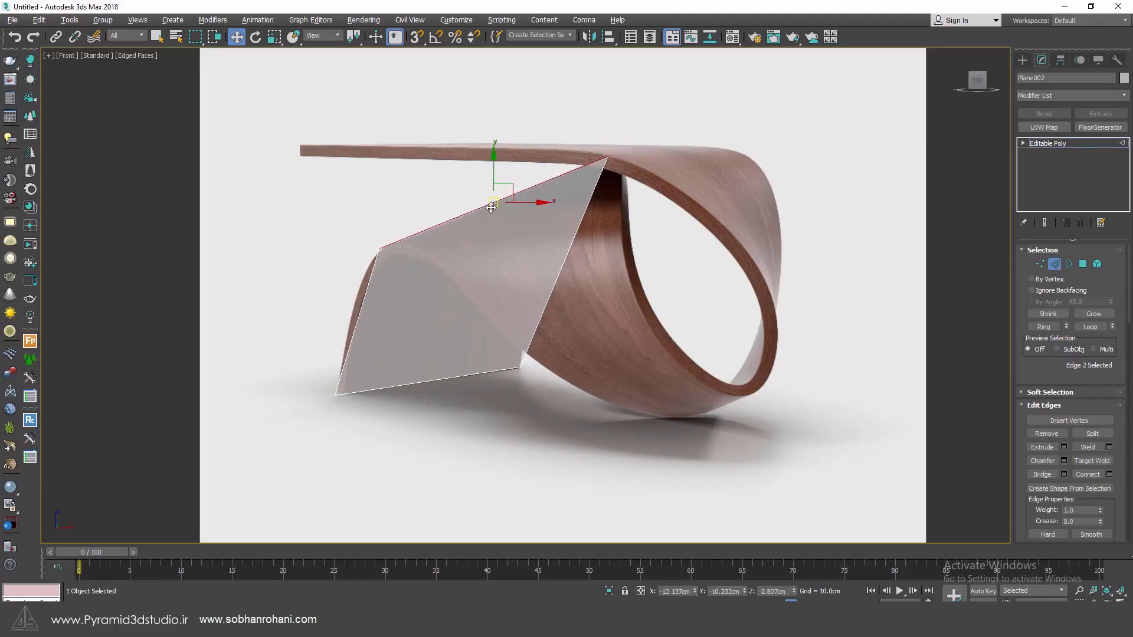
{"action": "key", "text": "p"}
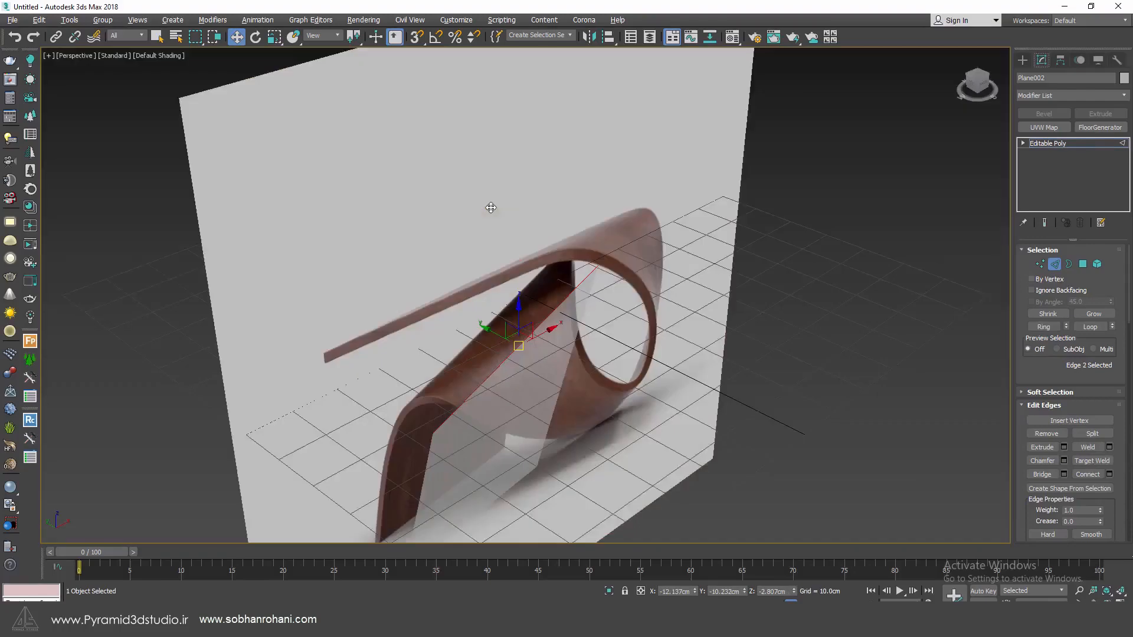
{"action": "middle_click_drag", "start_coordinate": [562, 335], "coordinate": [505, 255]}
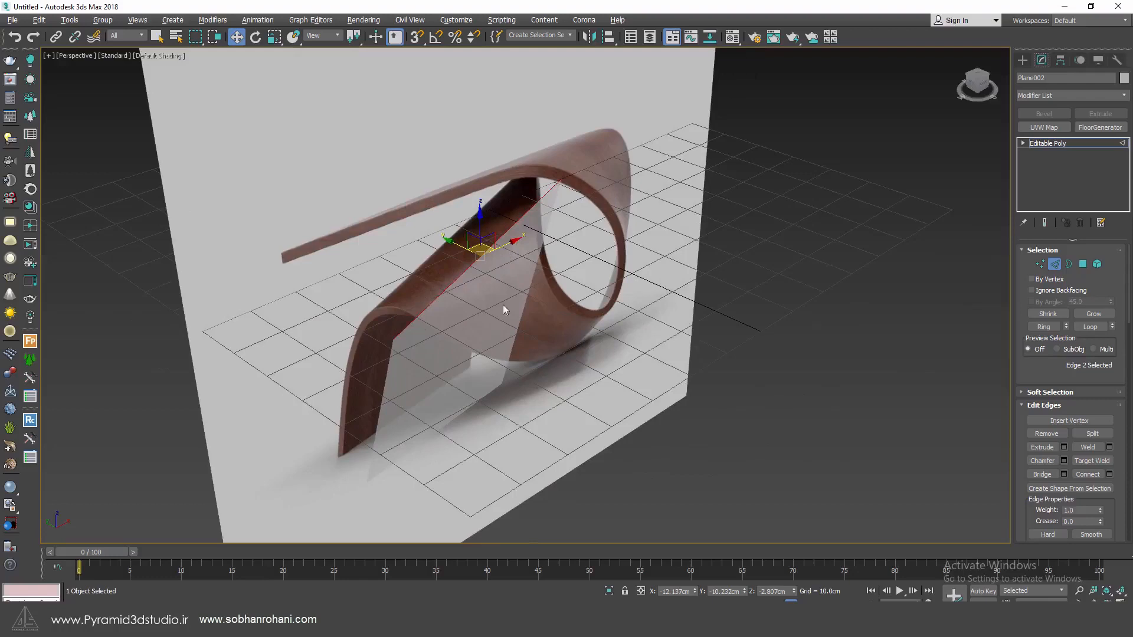
{"action": "key", "text": "g"}
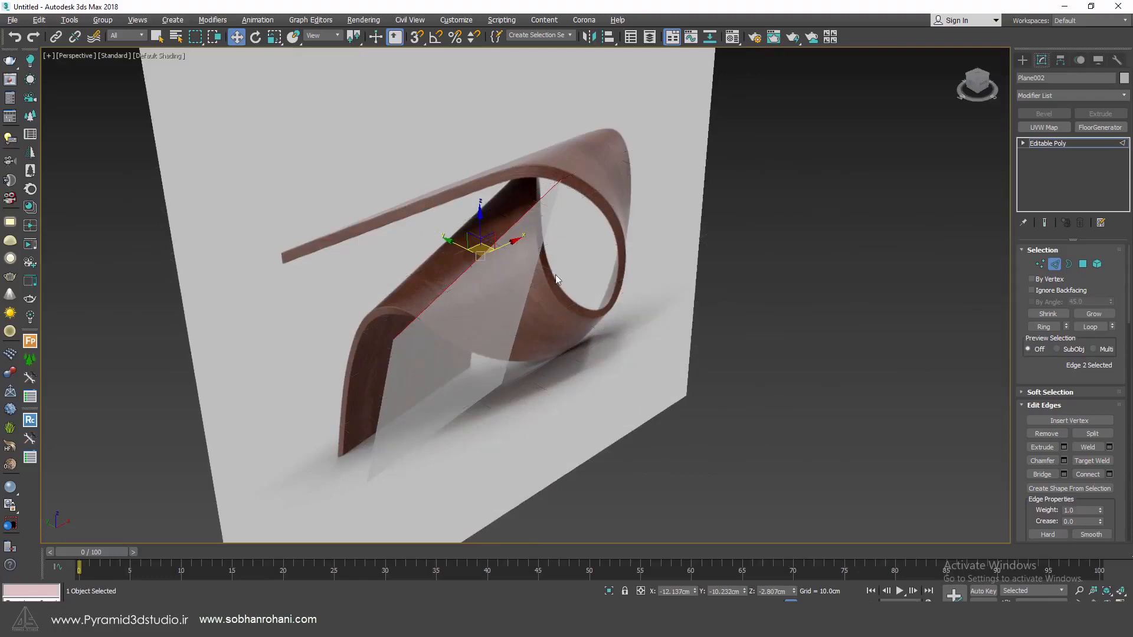
{"action": "middle_click_drag", "start_coordinate": [496, 251], "coordinate": [407, 235], "text": "alt"}
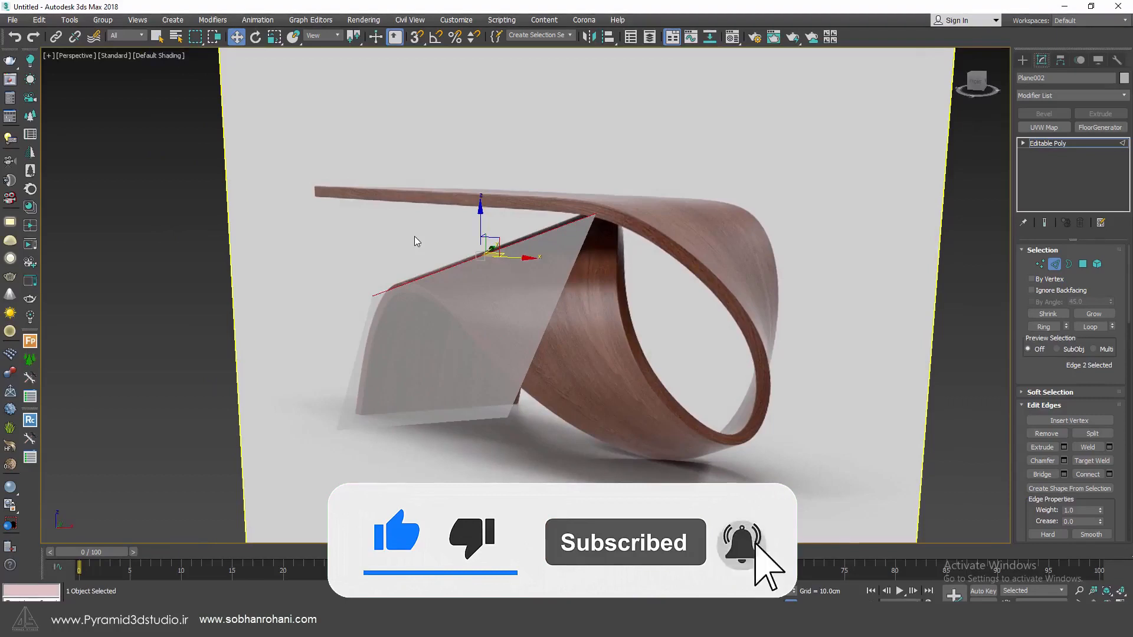
{"action": "middle_click_drag", "start_coordinate": [472, 265], "coordinate": [556, 292], "text": "alt"}
{"action": "left_click_drag", "start_coordinate": [459, 242], "coordinate": [518, 314]}
Step: Extrude a new polygon downward from the upper edge in the front view, over the ribbon's descending part
{"action": "key", "text": "f"}
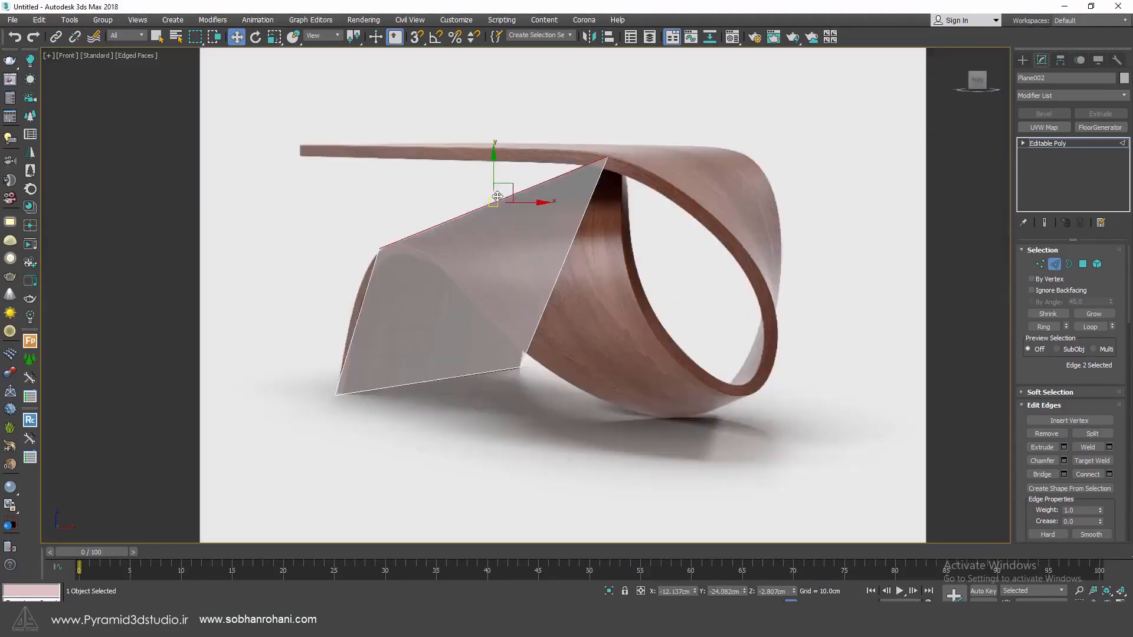
{"action": "key", "text": "F4"}
{"action": "left_click_drag", "start_coordinate": [568, 297], "coordinate": [568, 361]}
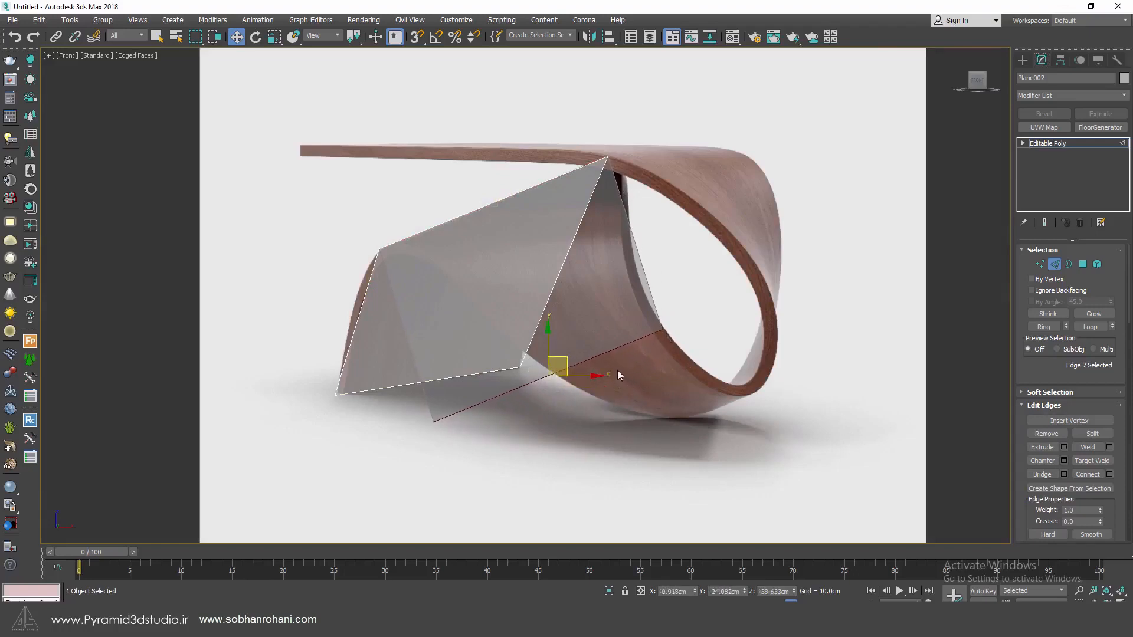
Step: Move the new edge's two vertices onto the outer and inner borders of the descending ribbon
{"action": "key", "text": "1"}
{"action": "left_click", "coordinate": [436, 423]}
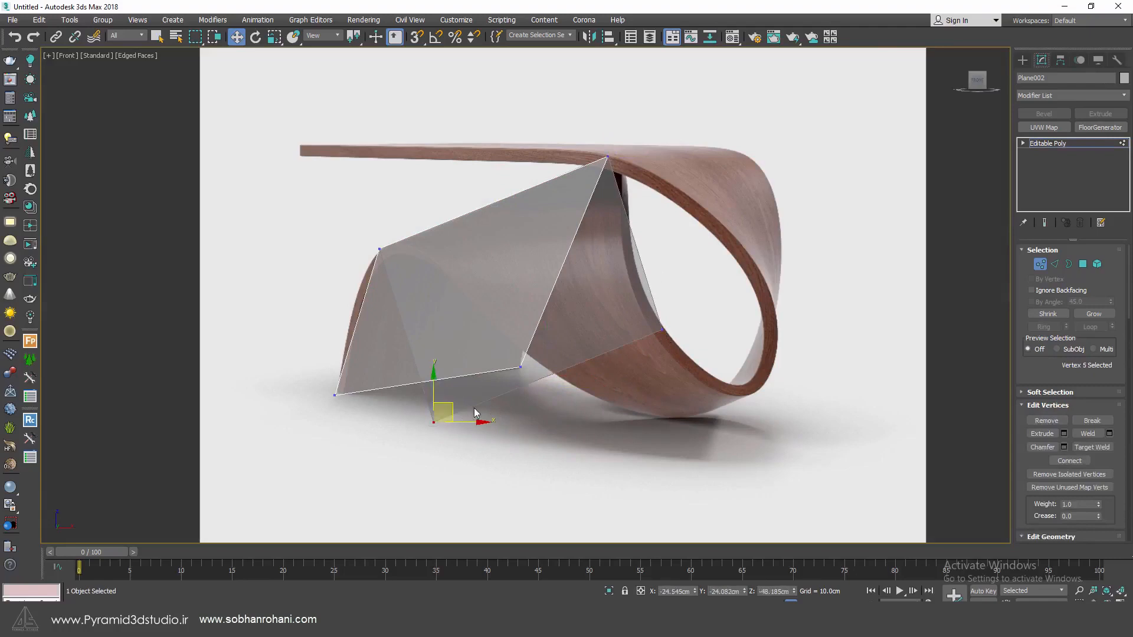
{"action": "left_click_drag", "start_coordinate": [450, 415], "coordinate": [587, 396]}
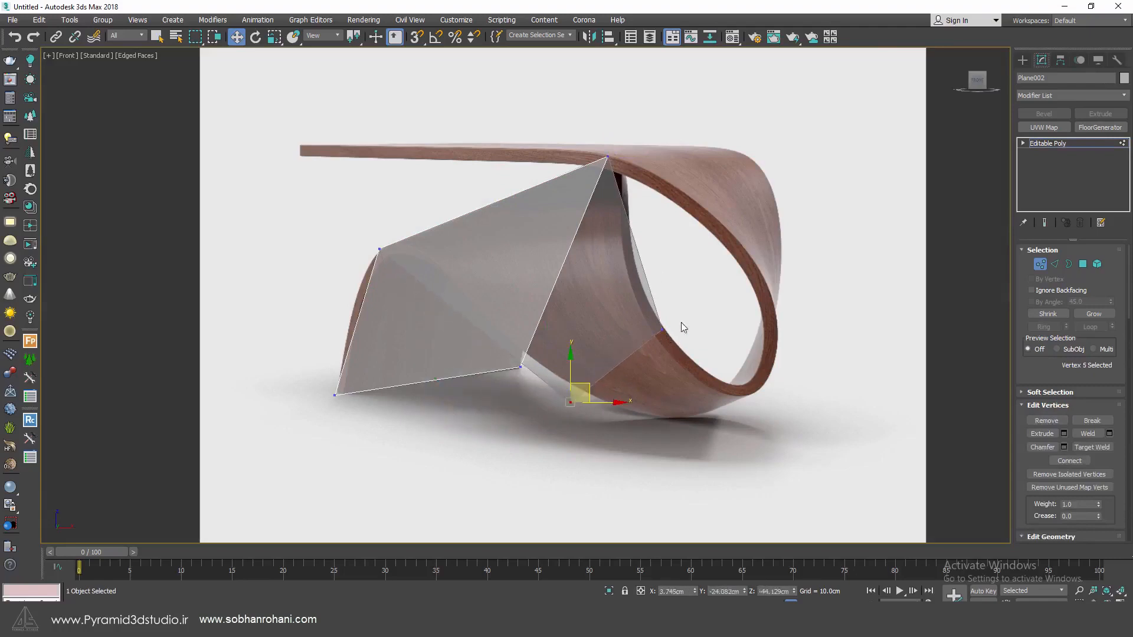
{"action": "left_click", "coordinate": [662, 330]}
{"action": "left_click_drag", "start_coordinate": [675, 317], "coordinate": [680, 311]}
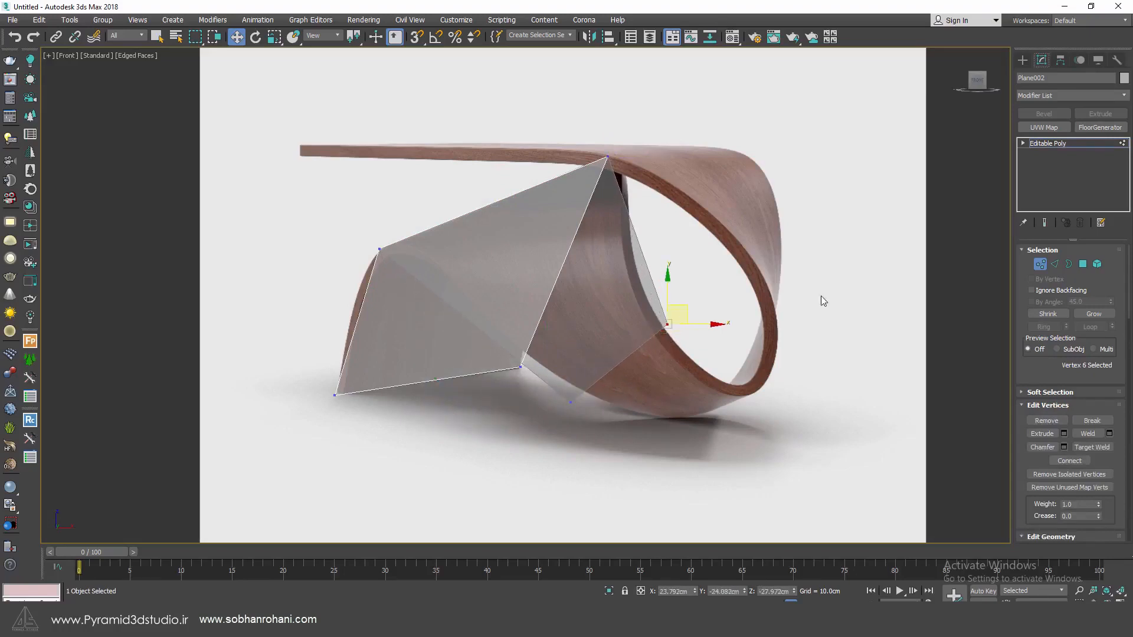
Step: Extrude the strip's end edge sideways to the lowest part of the table's ring
{"action": "key", "text": "2"}
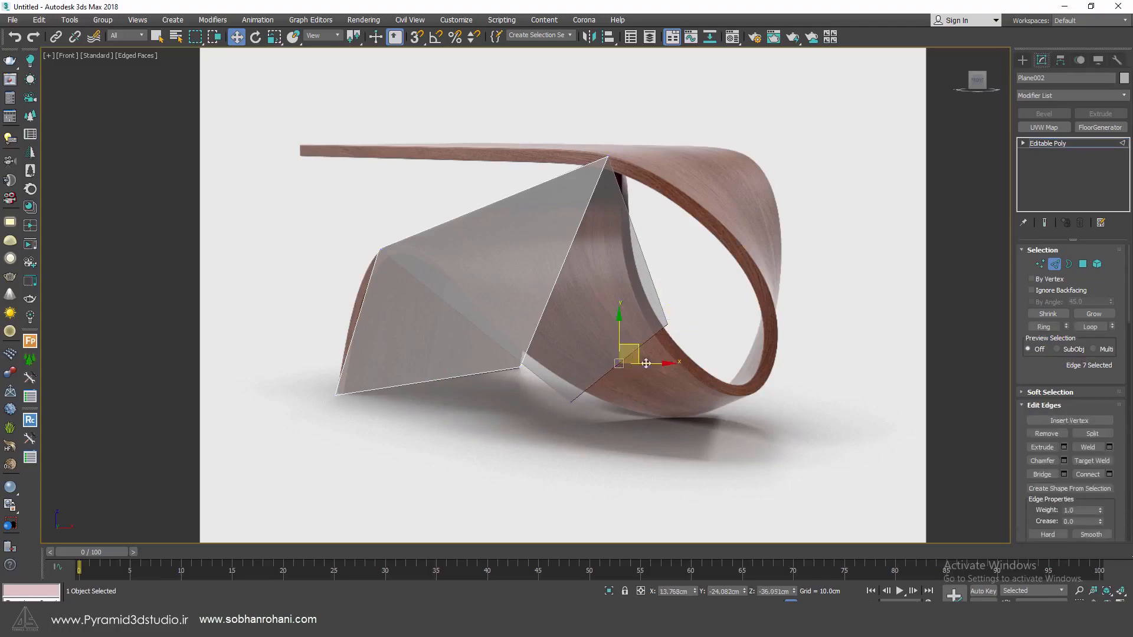
{"action": "left_click_drag", "start_coordinate": [645, 363], "coordinate": [773, 390], "text": "shift"}
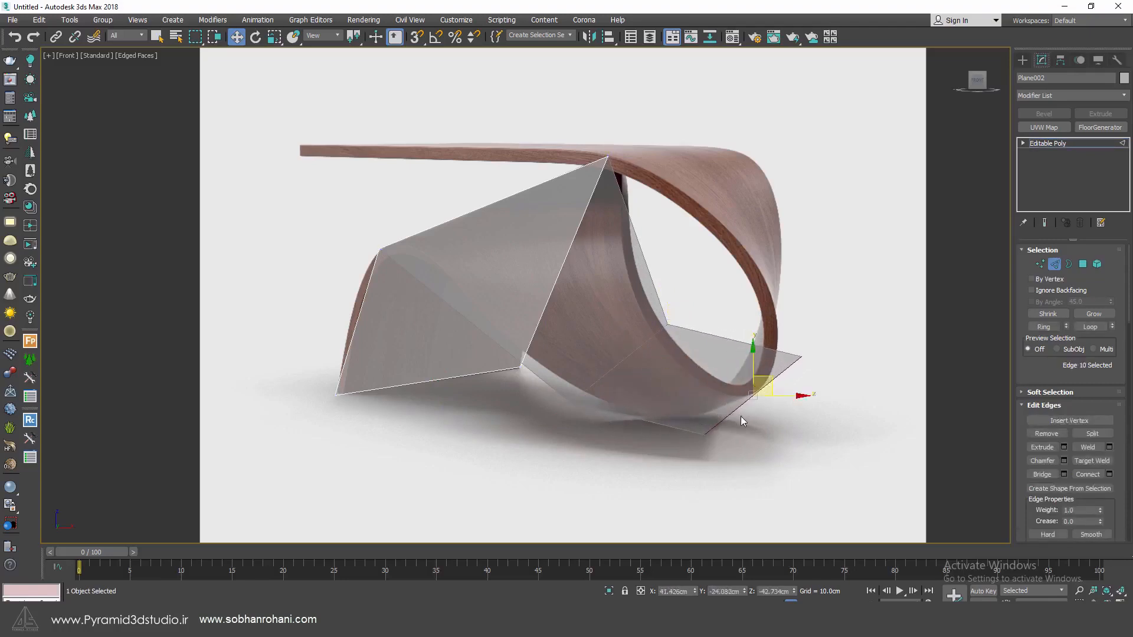
Step: Move the strip's last two crosswise edges together farther forward from the reference image, to about Y -30 cm
{"action": "key", "text": "p"}
{"action": "middle_click_drag", "start_coordinate": [741, 416], "coordinate": [550, 385], "text": "alt"}
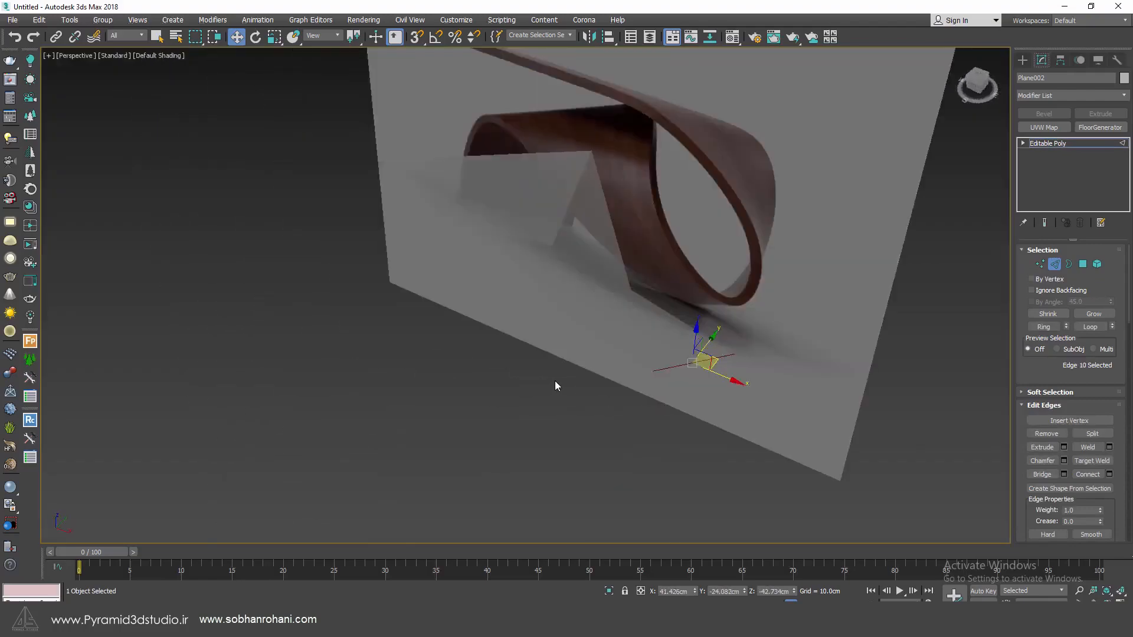
{"action": "key", "text": "F4"}
{"action": "middle_click_drag", "start_coordinate": [556, 341], "coordinate": [632, 338], "text": "alt"}
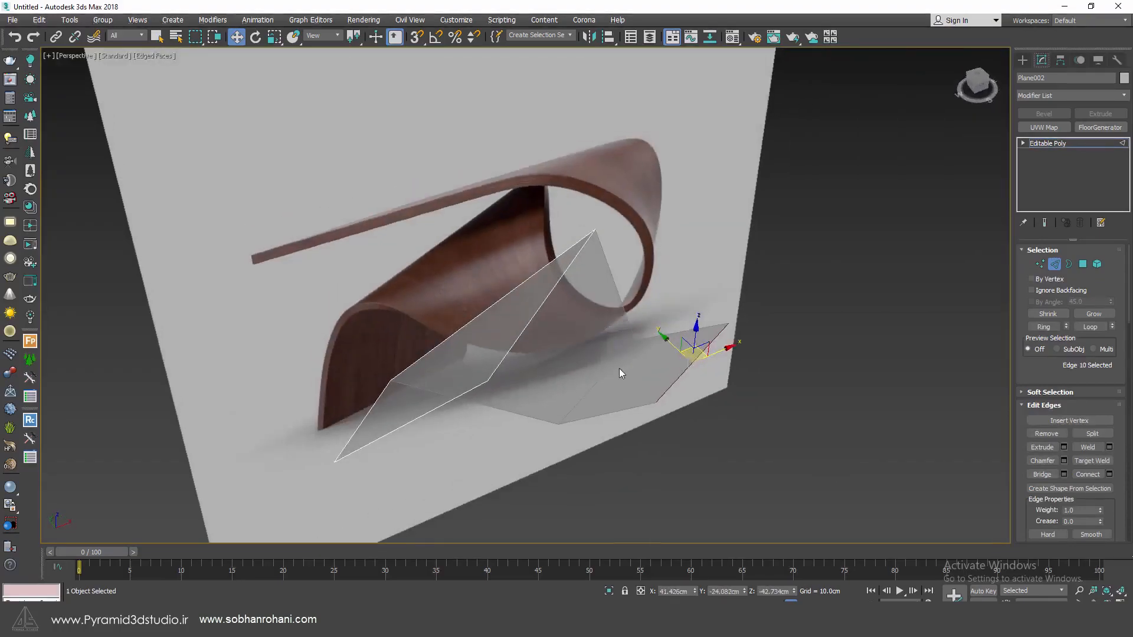
{"action": "left_click", "coordinate": [602, 378]}
{"action": "middle_click_drag", "start_coordinate": [601, 378], "coordinate": [670, 328], "text": "alt"}
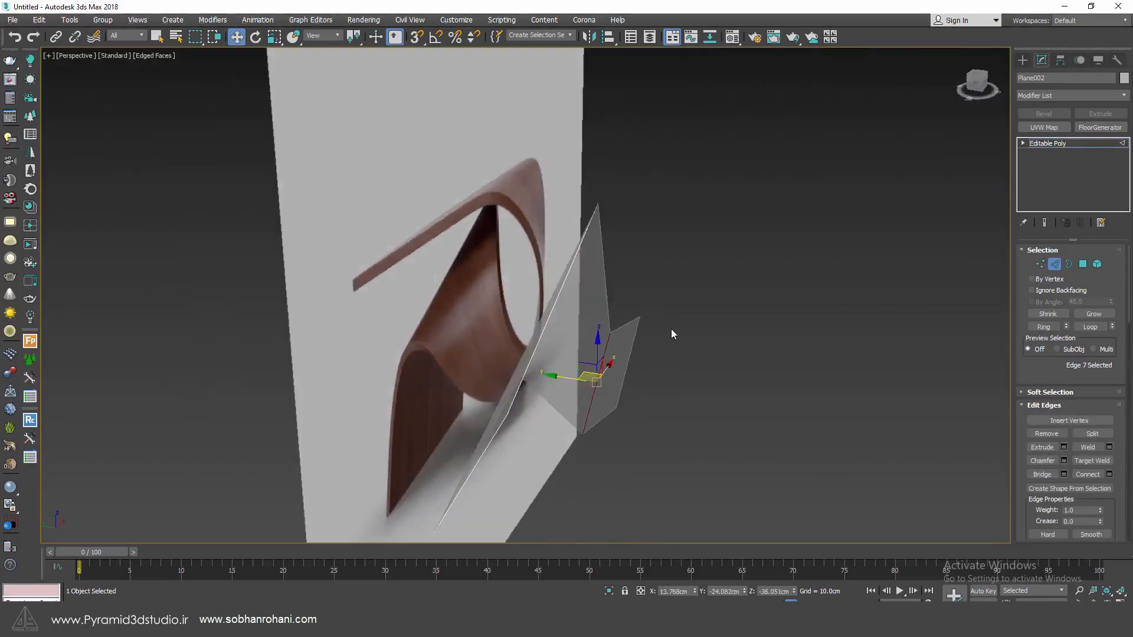
{"action": "left_click", "coordinate": [630, 348], "text": "ctrl"}
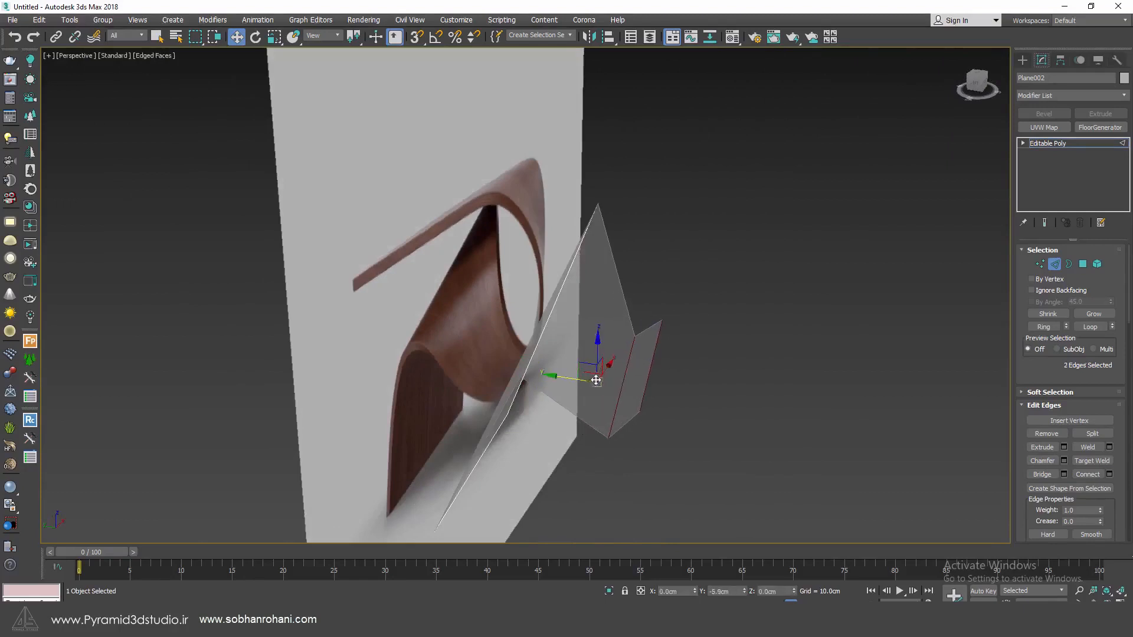
Step: Move the strip's end edge back toward the reference image to about Y -19.8 cm
{"action": "middle_click_drag", "start_coordinate": [568, 377], "coordinate": [604, 412], "text": "alt"}
{"action": "left_click", "coordinate": [645, 420]}
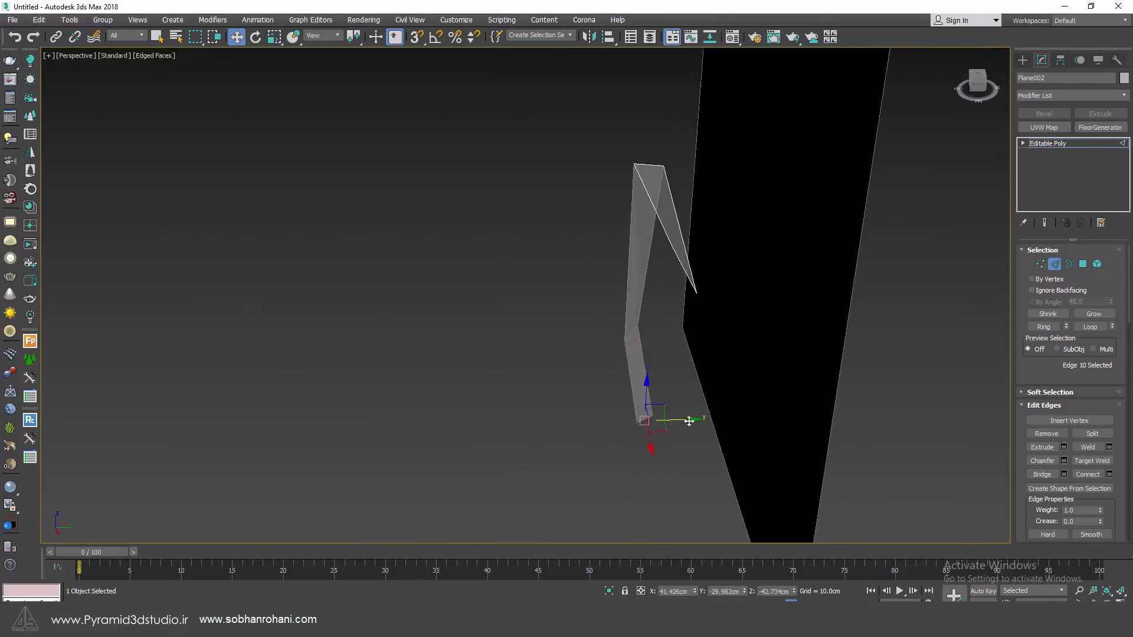
{"action": "middle_click_drag", "start_coordinate": [655, 420], "coordinate": [728, 377], "text": "alt"}
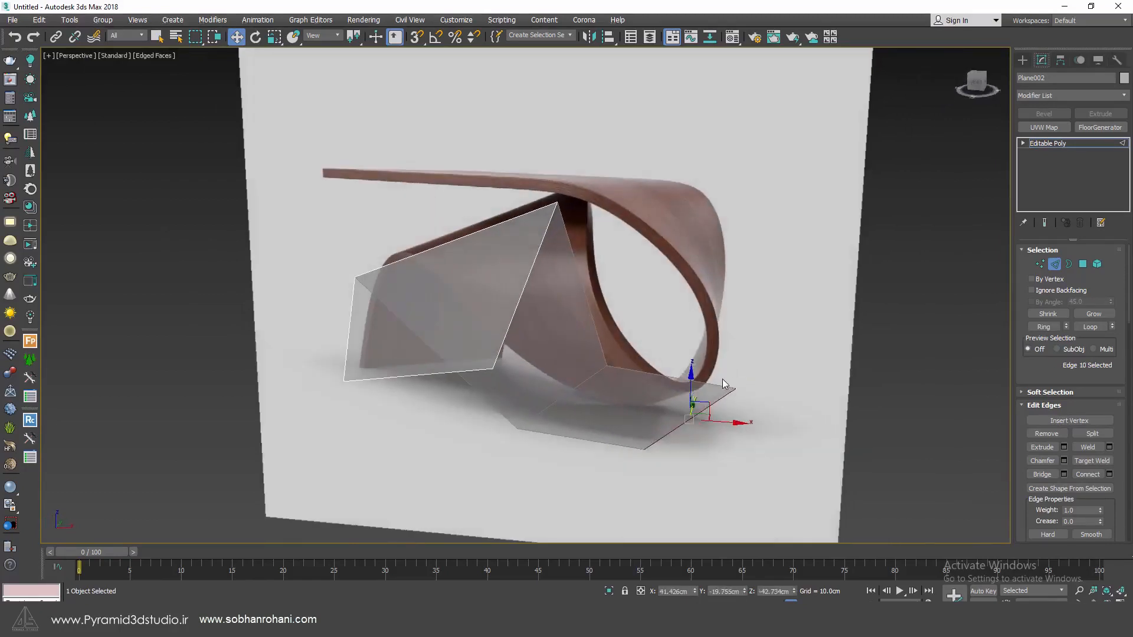
Step: Move the end edge's two vertices onto the ribbon's borders at the bottom of the ring in the front view
{"action": "key", "text": "f"}
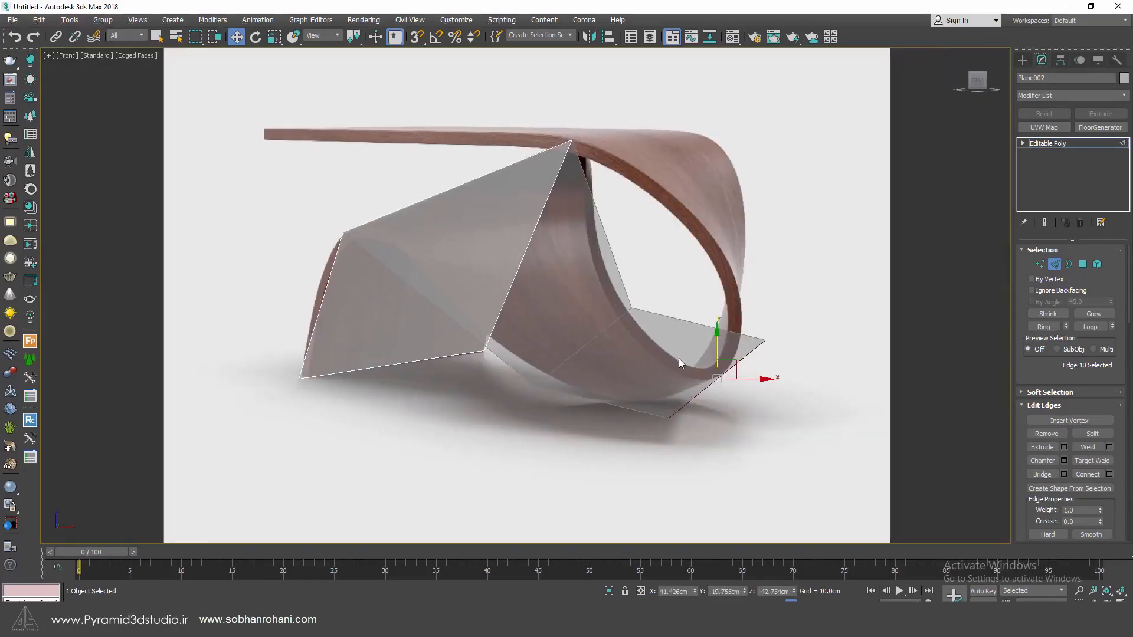
{"action": "key", "text": "1"}
{"action": "left_click", "coordinate": [667, 418]}
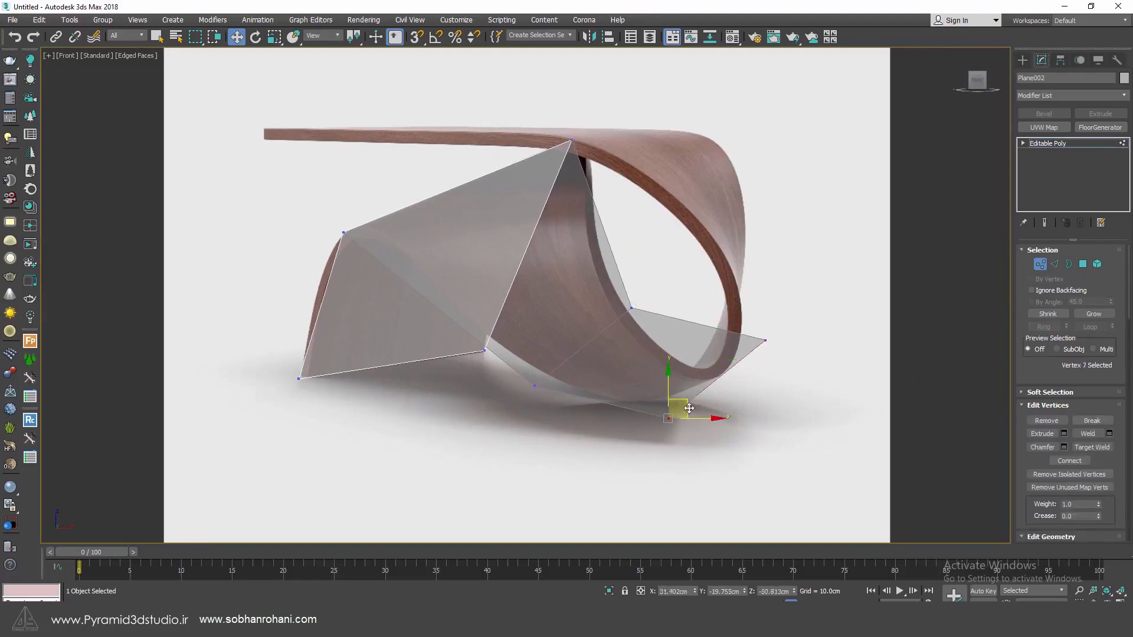
{"action": "left_click_drag", "start_coordinate": [689, 408], "coordinate": [682, 397]}
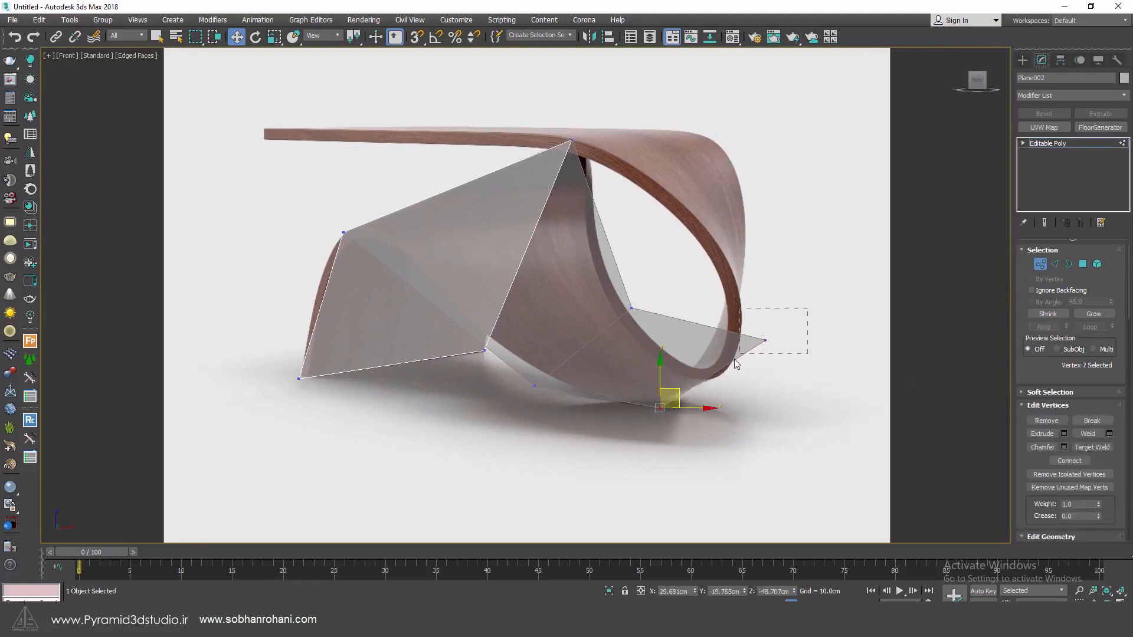
{"action": "left_click_drag", "start_coordinate": [734, 363], "coordinate": [736, 361]}
{"action": "left_click_drag", "start_coordinate": [782, 330], "coordinate": [744, 359]}
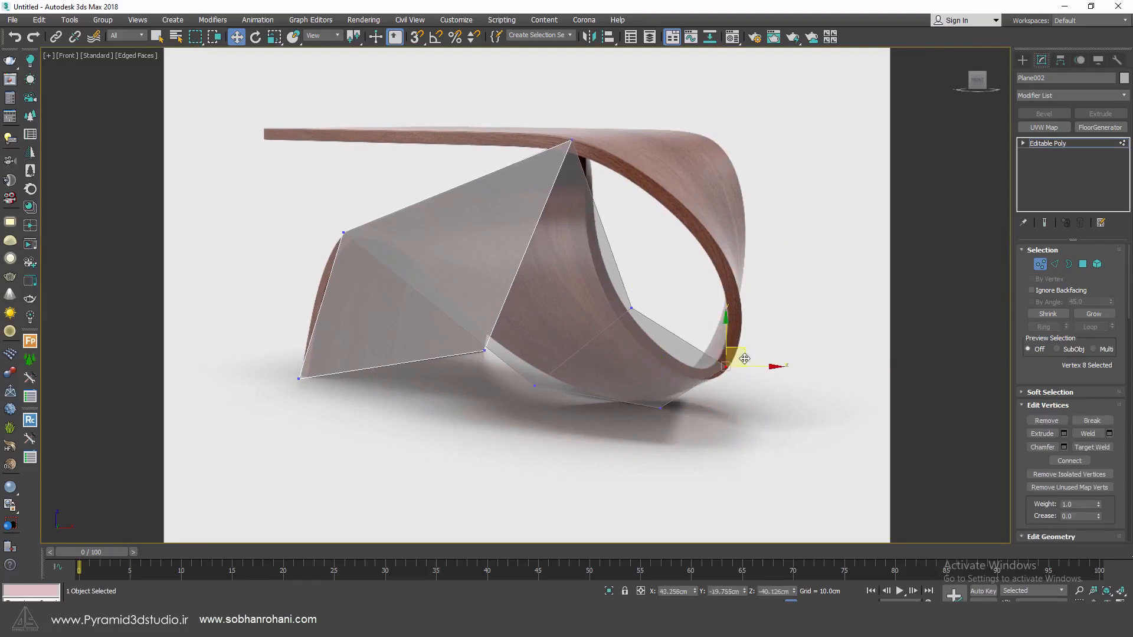
Step: Extrude the strip's end edge from the ring's bottom up to the ring's outer side, at about X 47.5 cm, Z -18.2 cm
{"action": "key", "text": "2"}
{"action": "left_click", "coordinate": [728, 369]}
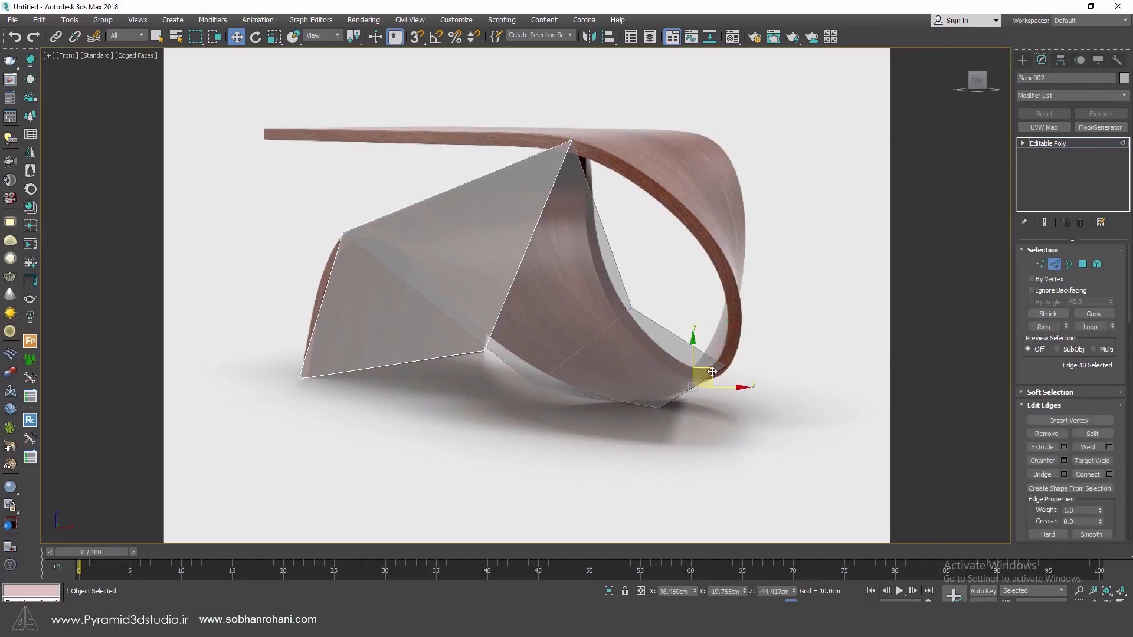
{"action": "left_click_drag", "start_coordinate": [712, 371], "coordinate": [762, 242]}
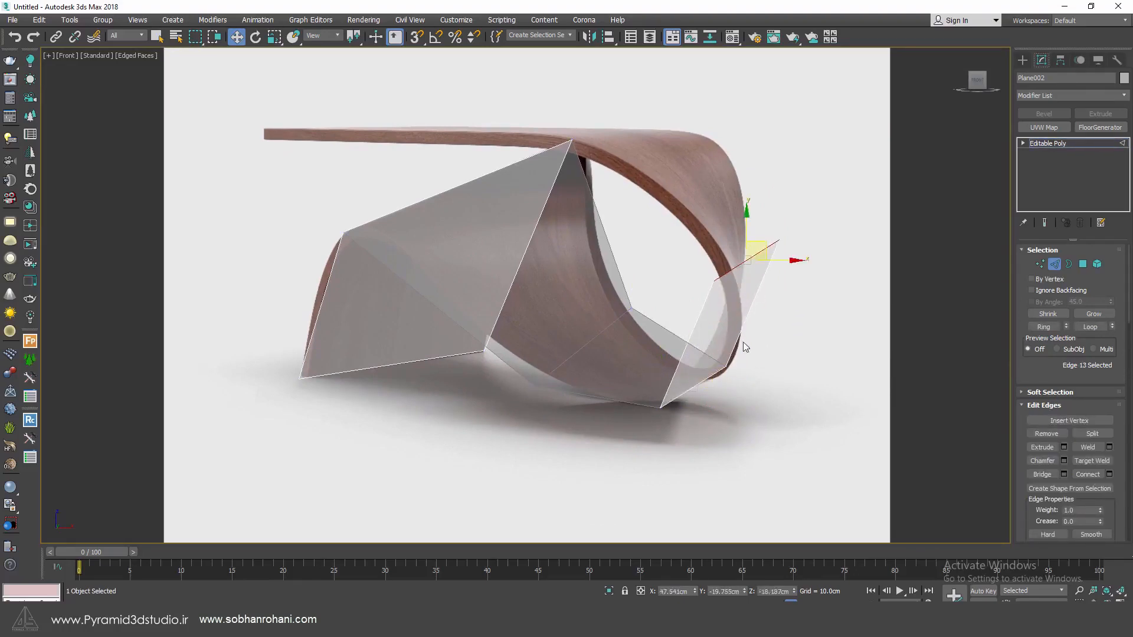
Step: Flatten the new end edge to horizontal and rotate it about the vertical axis so it runs more front to back
{"action": "key", "text": "r"}
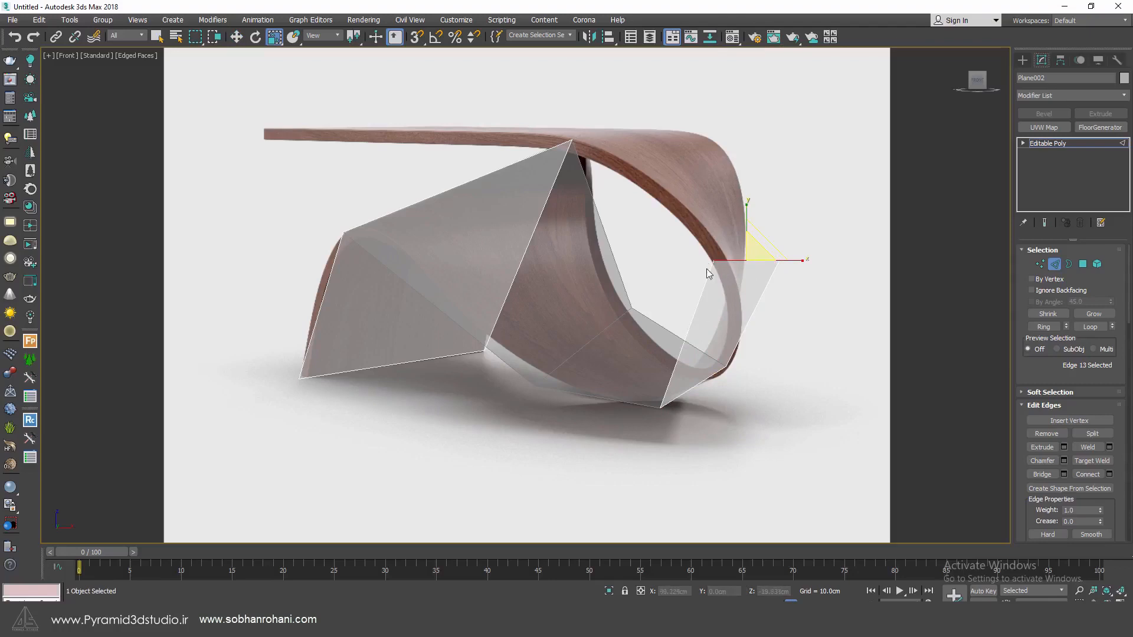
{"action": "key", "text": "e"}
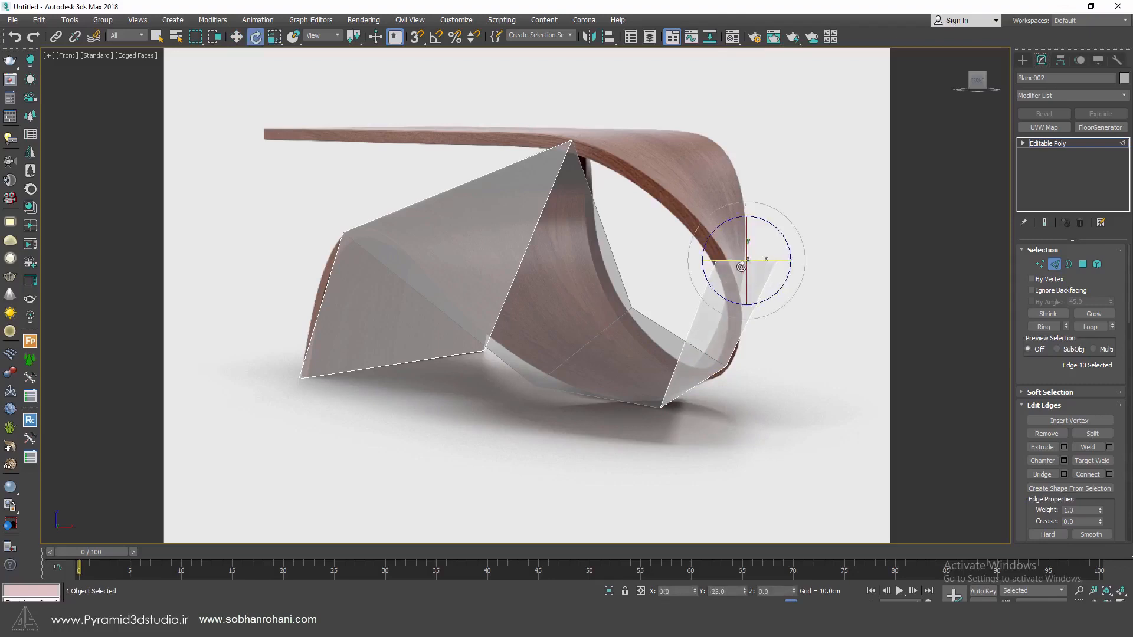
{"action": "left_click_drag", "start_coordinate": [741, 267], "coordinate": [679, 274]}
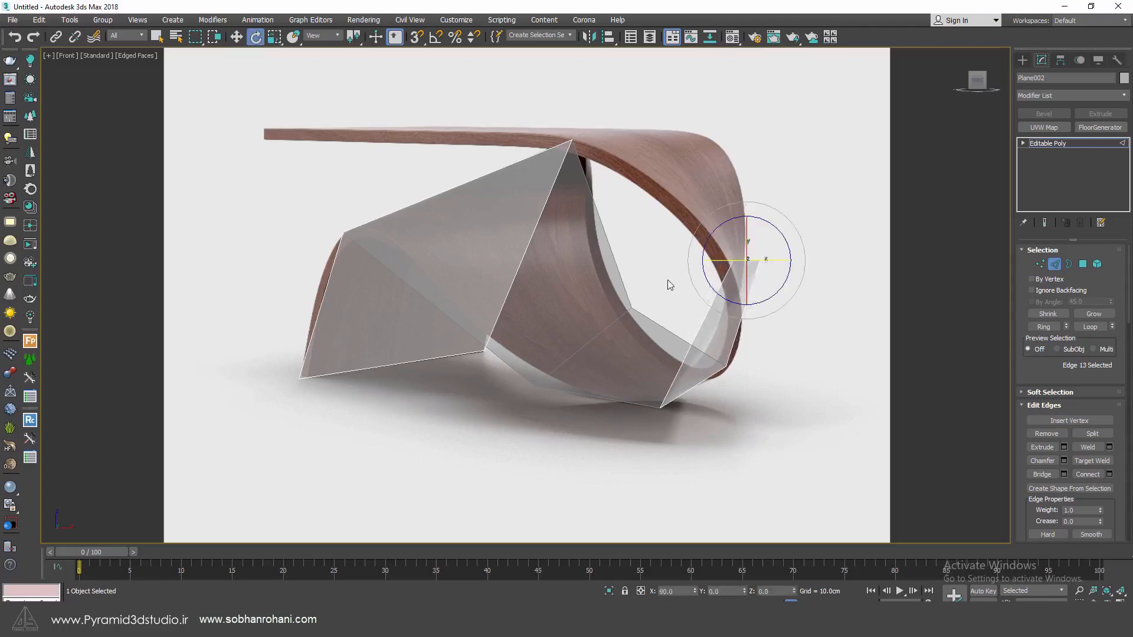
Step: Extrude the end edge straight up to about Z 10.1 cm, and again across to the tabletop's free end at about X -50.8 cm
{"action": "key", "text": "w"}
{"action": "middle_click_drag", "start_coordinate": [743, 239], "coordinate": [736, 264]}
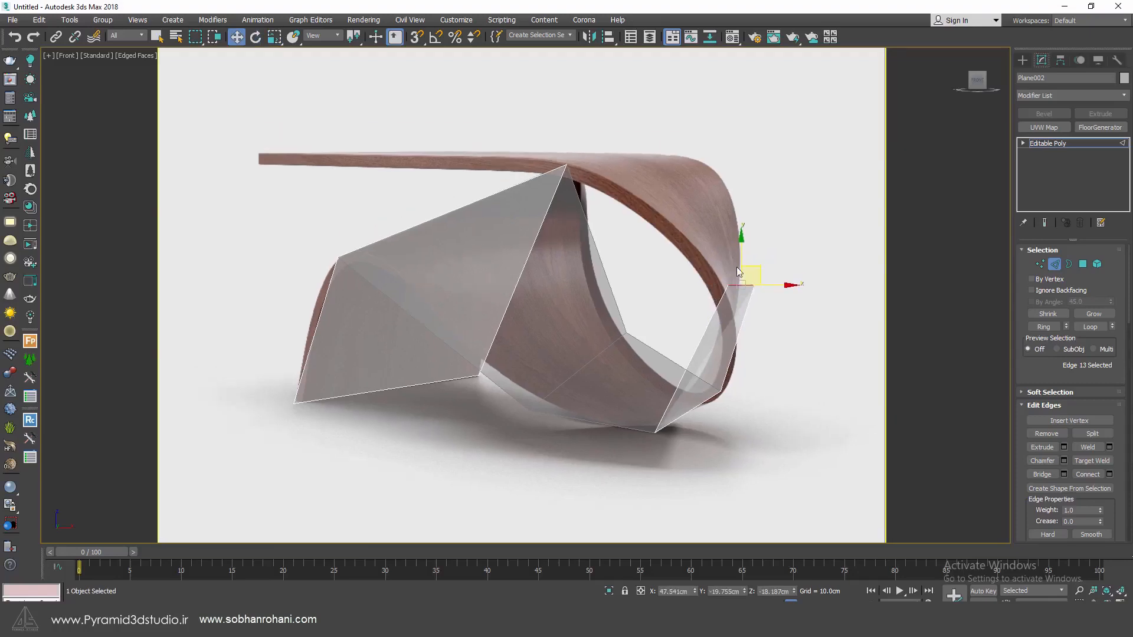
{"action": "left_click_drag", "start_coordinate": [741, 255], "coordinate": [740, 118], "text": "shift"}
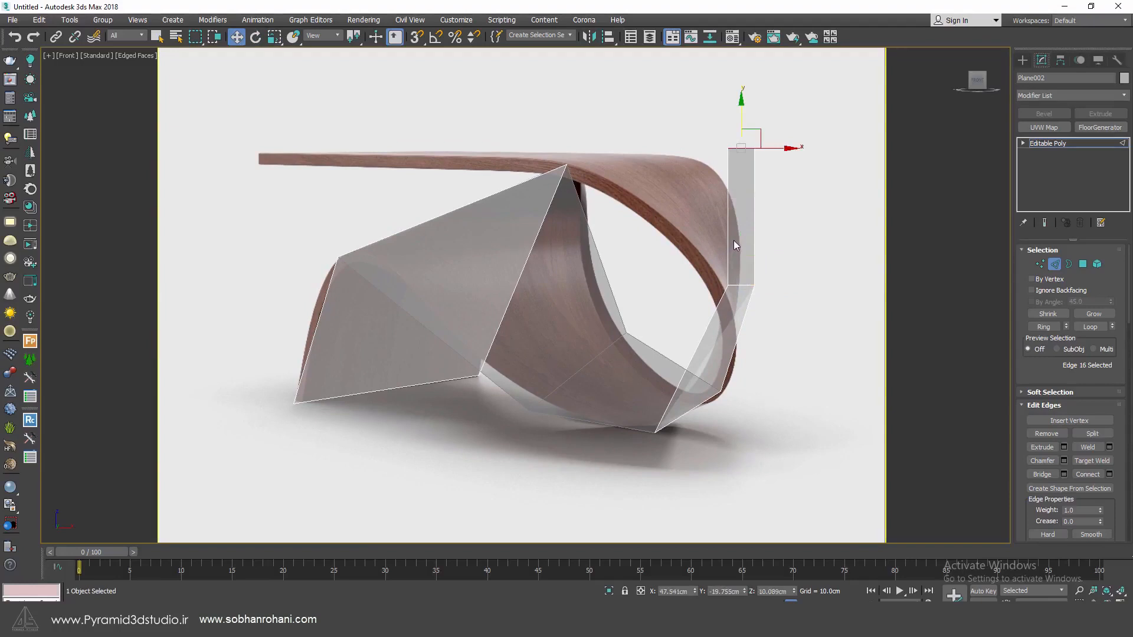
{"action": "left_click_drag", "start_coordinate": [780, 148], "coordinate": [307, 152], "text": "shift"}
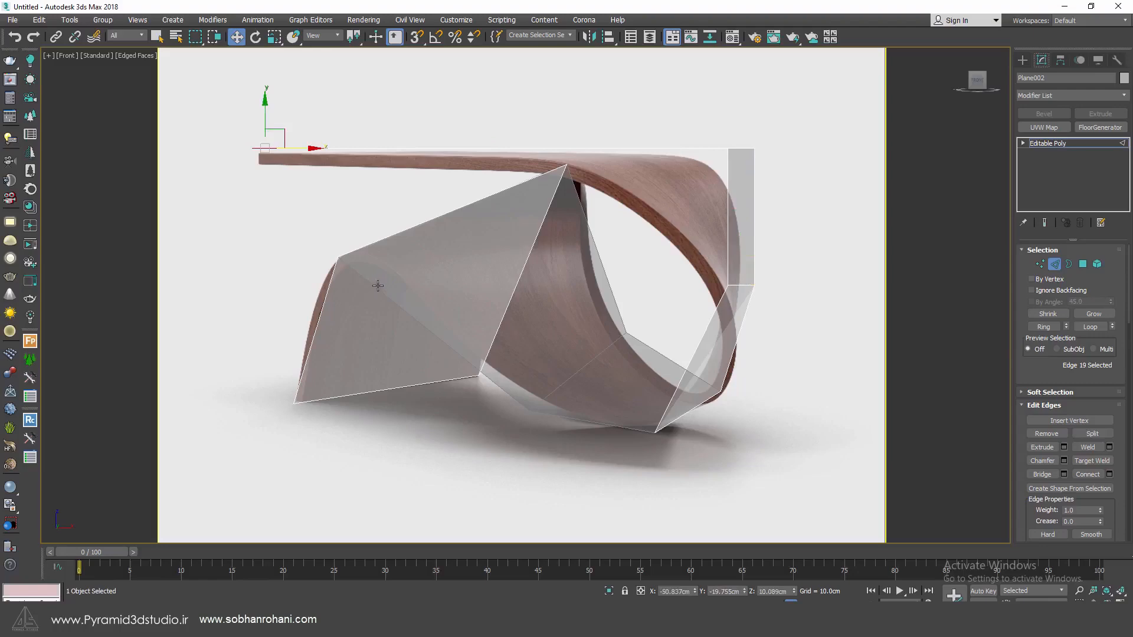
{"action": "key", "text": "2"}
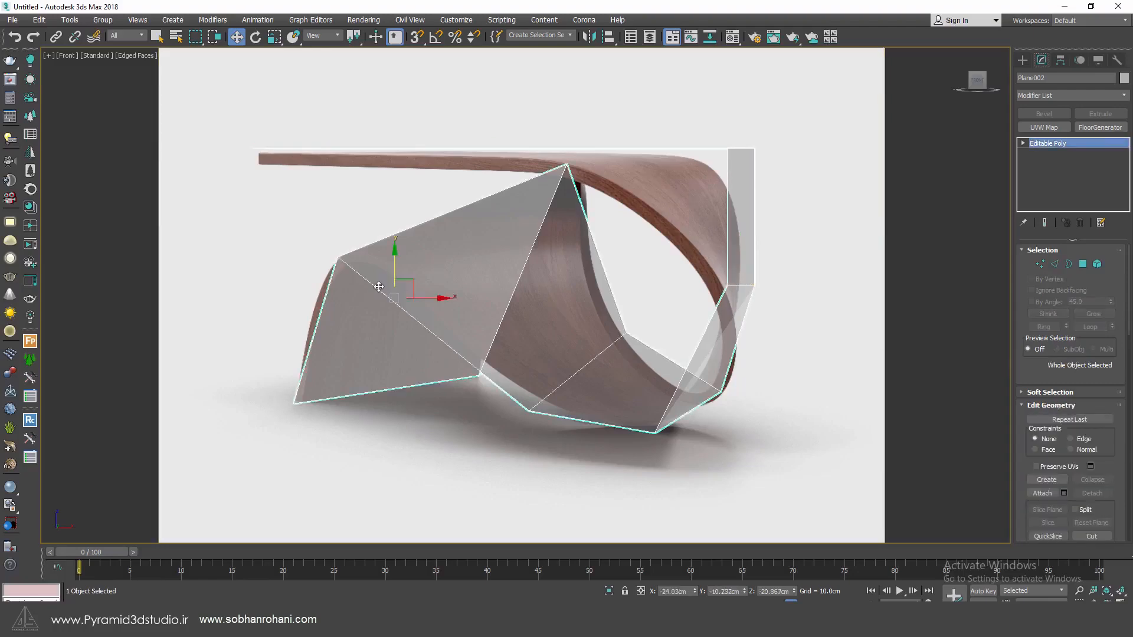
Step: Move the strip's rear border vertices, from the ring's bottom to the tabletop's free end, closer to the reference image
{"action": "key", "text": "p"}
{"action": "middle_click_drag", "start_coordinate": [419, 302], "coordinate": [445, 330], "text": "alt"}
{"action": "left_click", "coordinate": [1040, 268]}
{"action": "mouse_move", "coordinate": [639, 369]}
{"action": "middle_mouse_down", "text": "alt"}
{"action": "mouse_move", "coordinate": [635, 329]}
{"action": "mouse_move", "coordinate": [596, 358]}
{"action": "mouse_move", "coordinate": [624, 365]}
{"action": "mouse_move", "coordinate": [653, 313]}
{"action": "mouse_move", "coordinate": [627, 358]}
{"action": "middle_mouse_up", "text": "alt"}
{"action": "left_click", "coordinate": [637, 366]}
{"action": "left_click_drag", "start_coordinate": [671, 372], "coordinate": [709, 377]}
{"action": "middle_click_drag", "start_coordinate": [666, 353], "coordinate": [669, 414], "text": "alt"}
{"action": "left_click", "coordinate": [662, 298]}
{"action": "left_click", "coordinate": [675, 280], "text": "ctrl"}
{"action": "left_click", "coordinate": [691, 139], "text": "ctrl"}
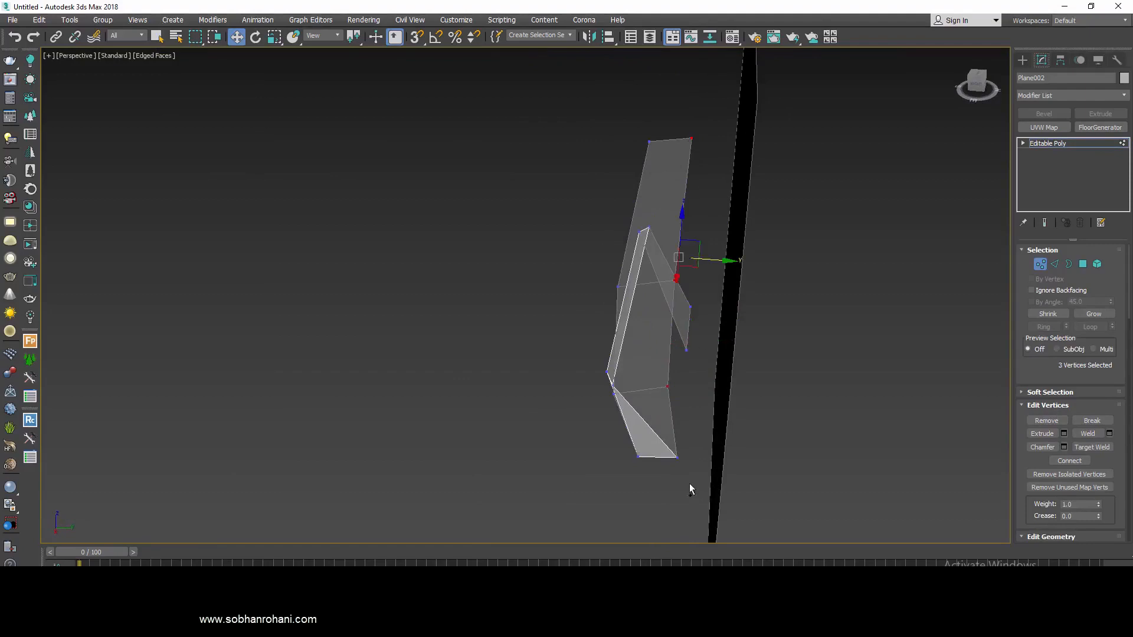
{"action": "left_click", "coordinate": [677, 458], "text": "ctrl"}
{"action": "middle_click_drag", "start_coordinate": [717, 313], "coordinate": [629, 419], "text": "alt"}
Step: Select the bottom edge of the ribbon's foot and flatten it vertically so it lies horizontal in the front view
{"action": "left_click", "coordinate": [631, 409]}
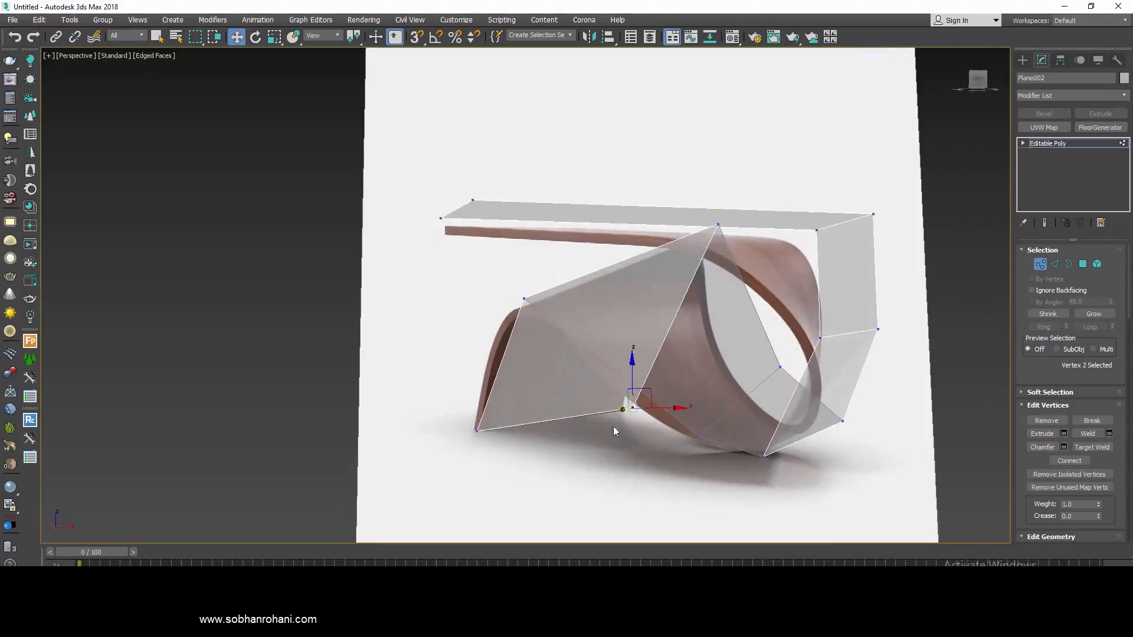
{"action": "left_click", "coordinate": [470, 427], "text": "ctrl"}
{"action": "middle_click_drag", "start_coordinate": [477, 429], "coordinate": [506, 354]}
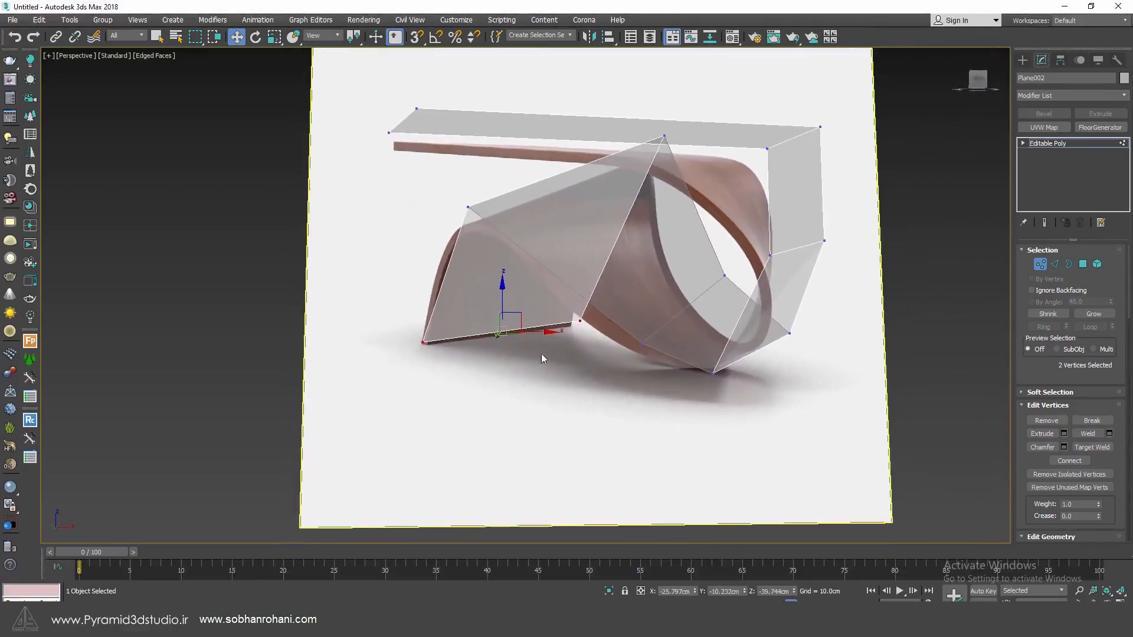
{"action": "scroll", "coordinate": [540, 353], "scroll_direction": "up", "scroll_amount": 4}
{"action": "key", "text": "f"}
{"action": "middle_click_drag", "start_coordinate": [532, 347], "coordinate": [591, 329]}
{"action": "key", "text": "2"}
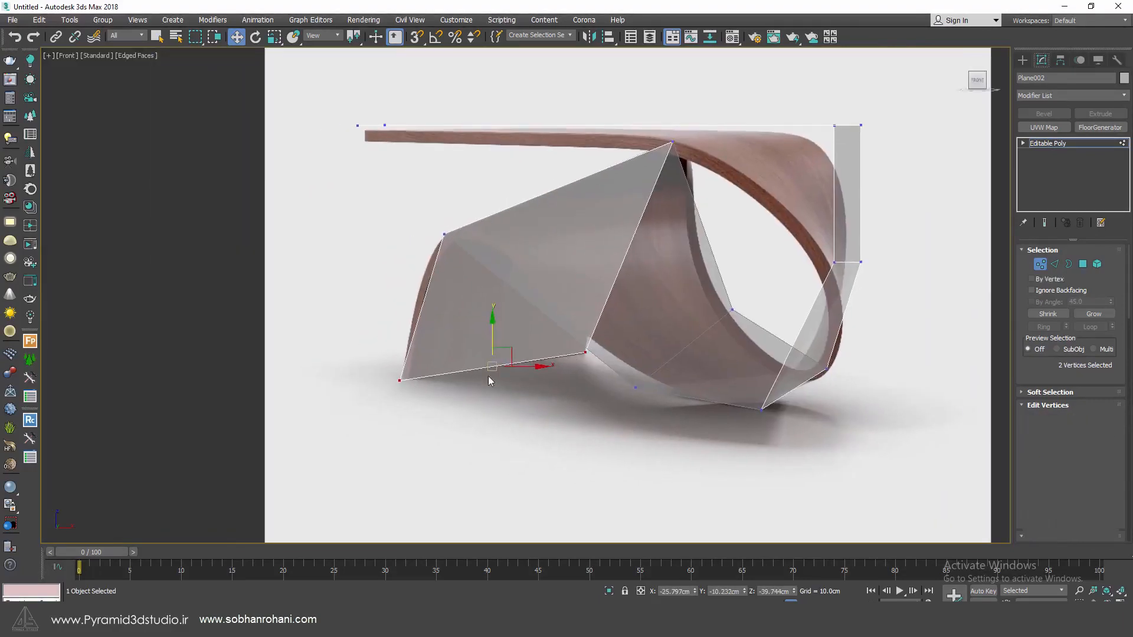
{"action": "left_click", "coordinate": [475, 369]}
{"action": "key", "text": "r"}
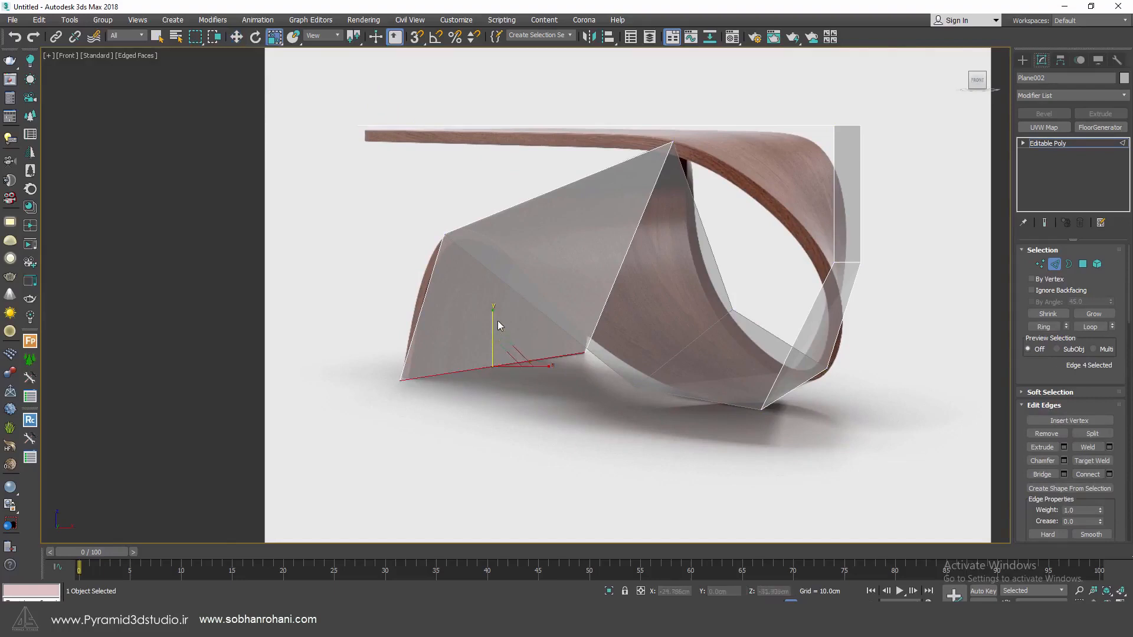
{"action": "left_click_drag", "start_coordinate": [492, 316], "coordinate": [500, 393]}
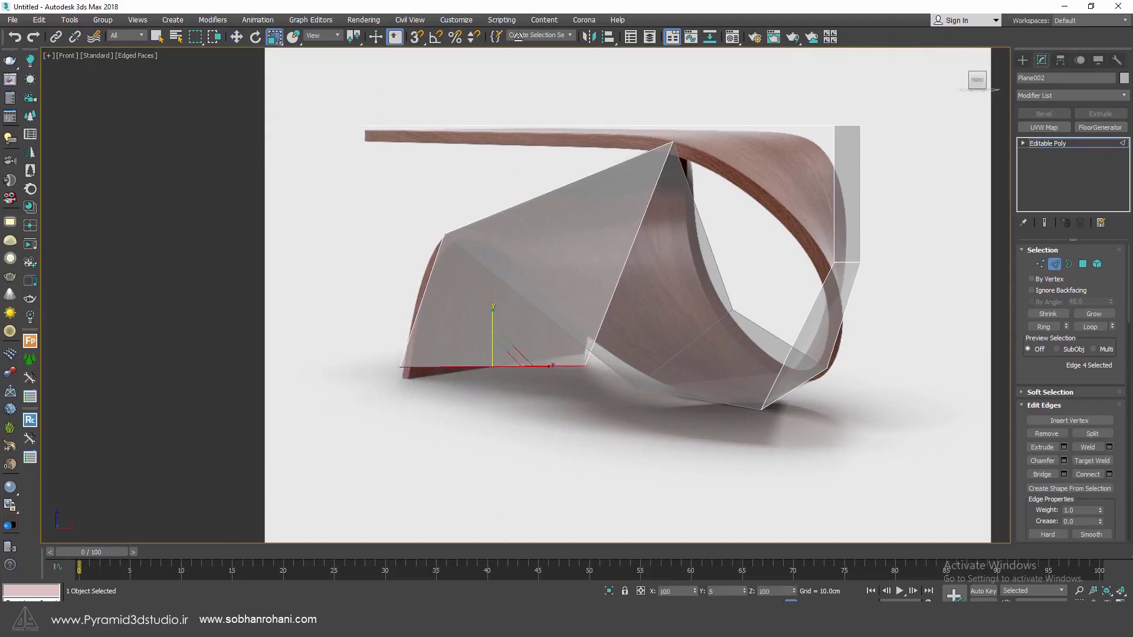
Step: Turn on 3D snapping and lower the foot's bottom edge to the height of the ring's lowest vertex, about Z -48.7 cm
{"action": "left_click_drag", "start_coordinate": [518, 36], "coordinate": [495, 594]}
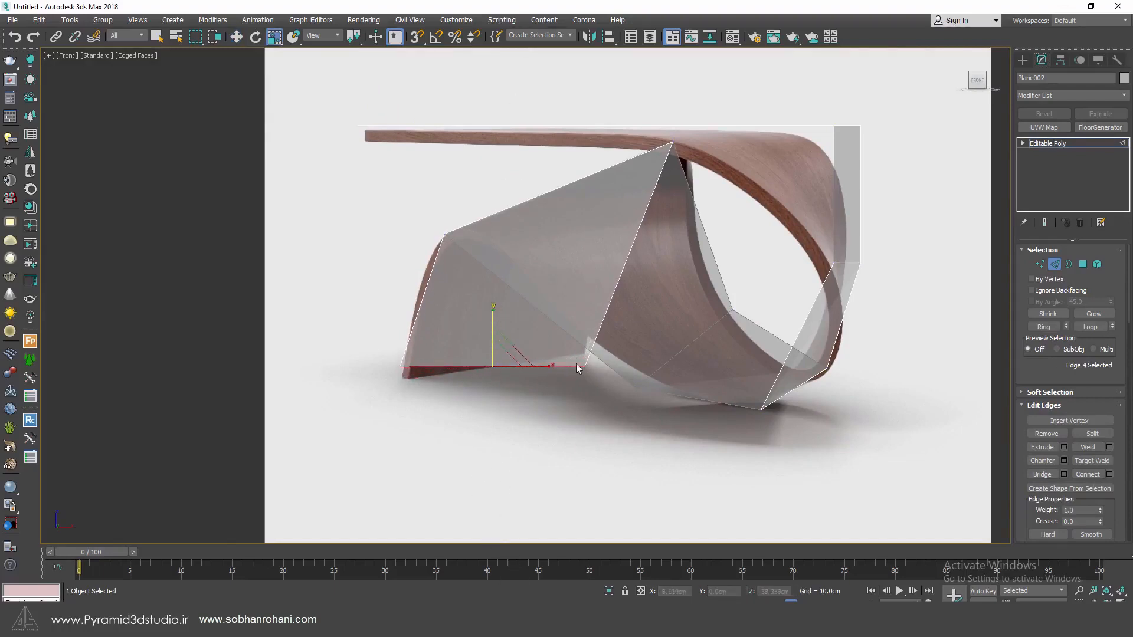
{"action": "key", "text": "w"}
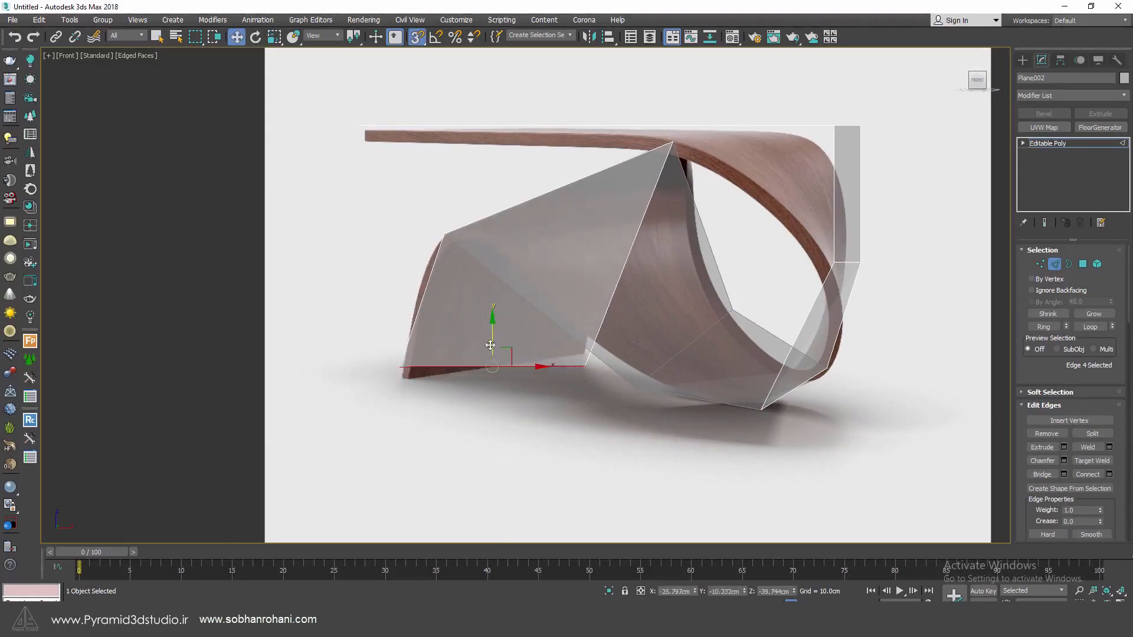
{"action": "left_click_drag", "start_coordinate": [490, 332], "coordinate": [761, 417]}
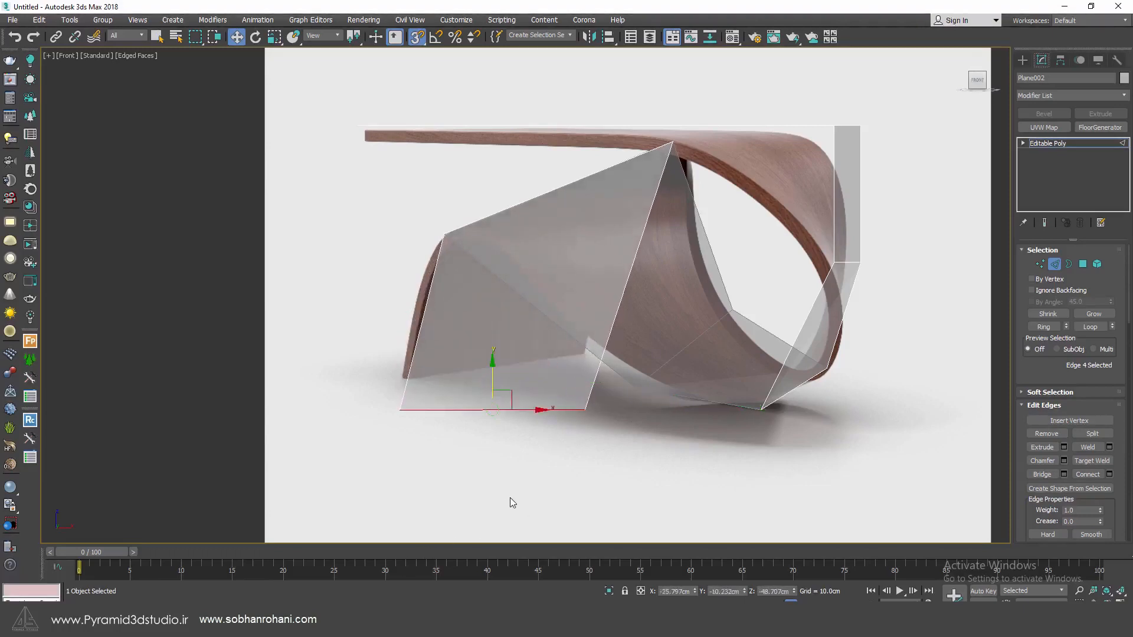
Step: Straighten the foot's slanted outer side edge in the top view by scaling it nearly flat along X
{"action": "middle_click_drag", "start_coordinate": [740, 352], "coordinate": [756, 397]}
{"action": "scroll", "coordinate": [405, 220], "scroll_direction": "up", "scroll_amount": 3}
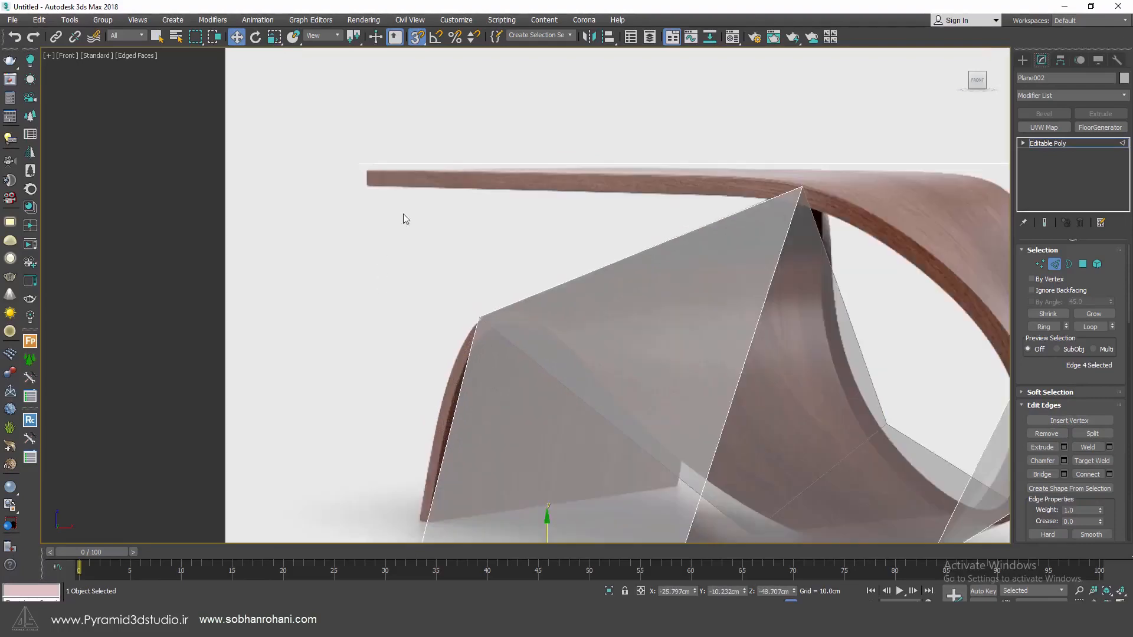
{"action": "key", "text": "t"}
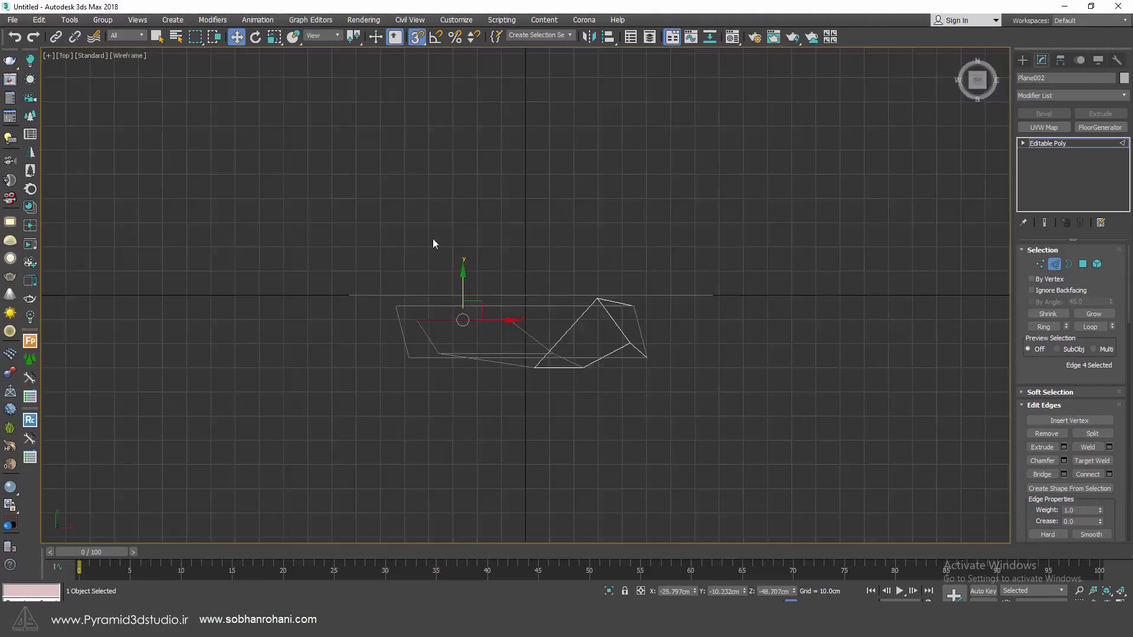
{"action": "middle_click_drag", "start_coordinate": [422, 338], "coordinate": [489, 328]}
{"action": "scroll", "coordinate": [487, 328], "scroll_direction": "up", "scroll_amount": 3}
{"action": "left_click", "coordinate": [481, 331]}
{"action": "scroll", "coordinate": [484, 342], "scroll_direction": "up", "scroll_amount": 5}
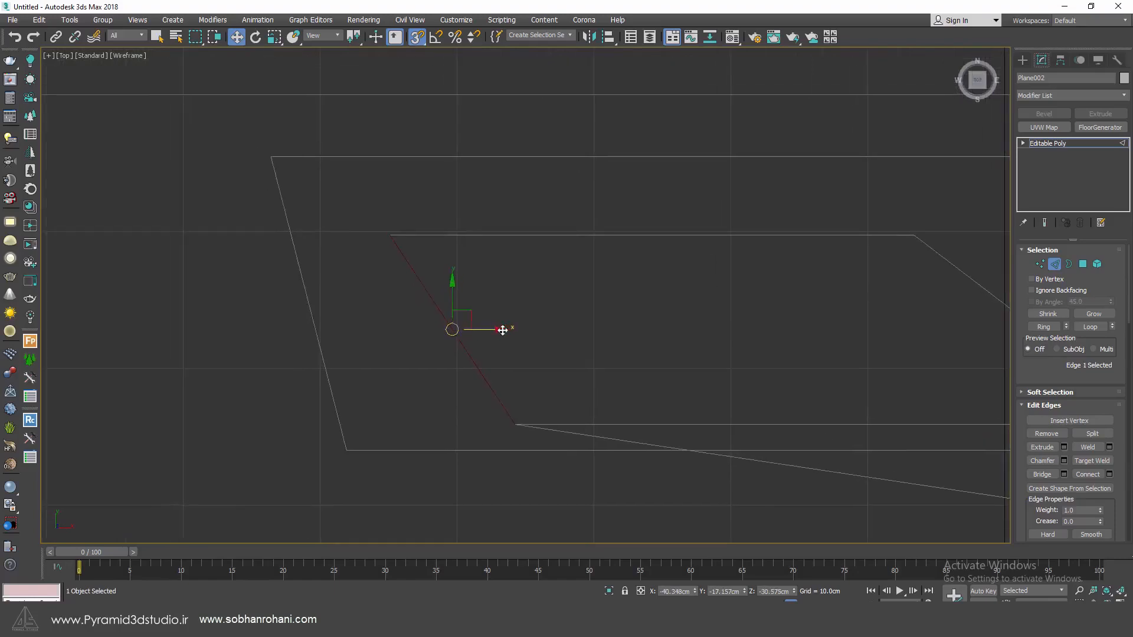
{"action": "key", "text": "F3"}
{"action": "key", "text": "r"}
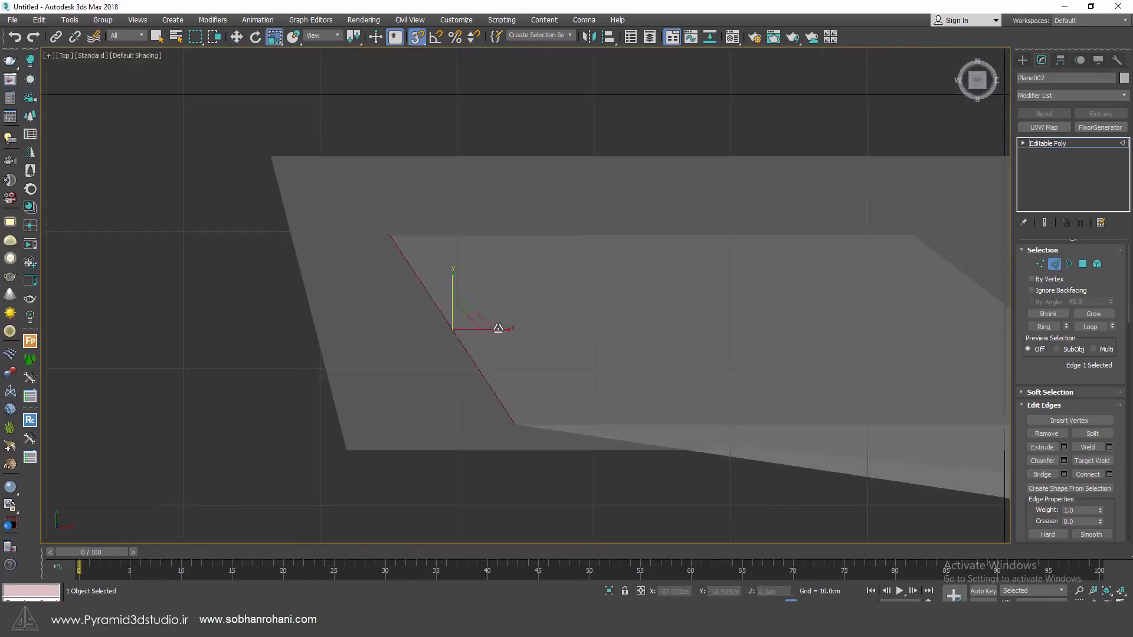
{"action": "left_click_drag", "start_coordinate": [498, 331], "coordinate": [53, 339]}
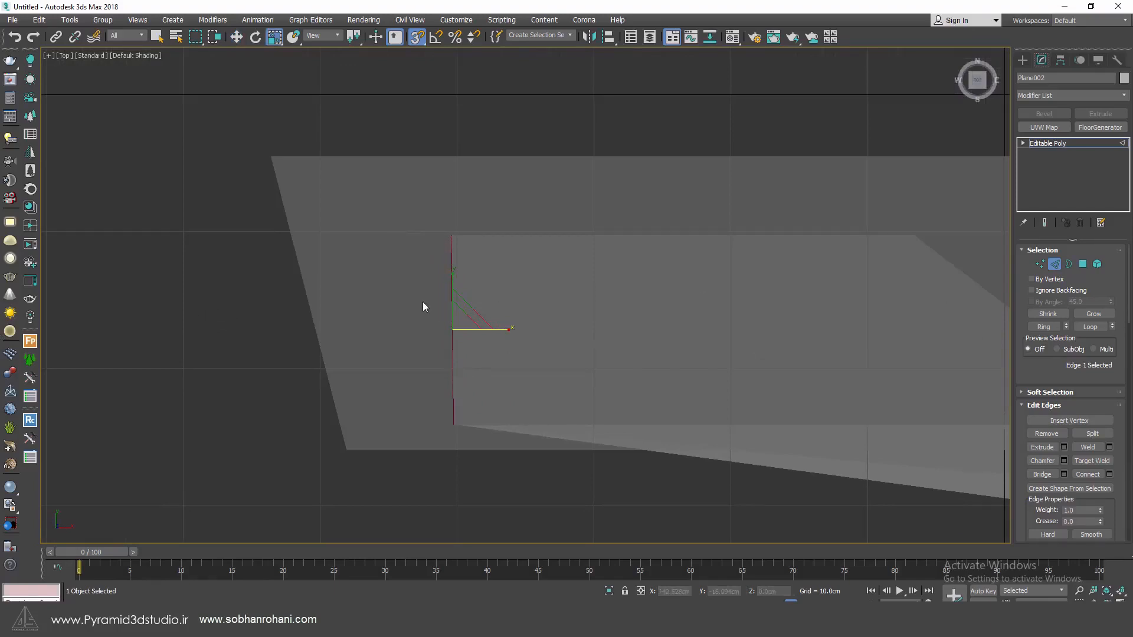
Step: Turn off the strip's see-through display and flip the normals of all its polygons
{"action": "key", "text": "alt+x"}
{"action": "key", "text": "p"}
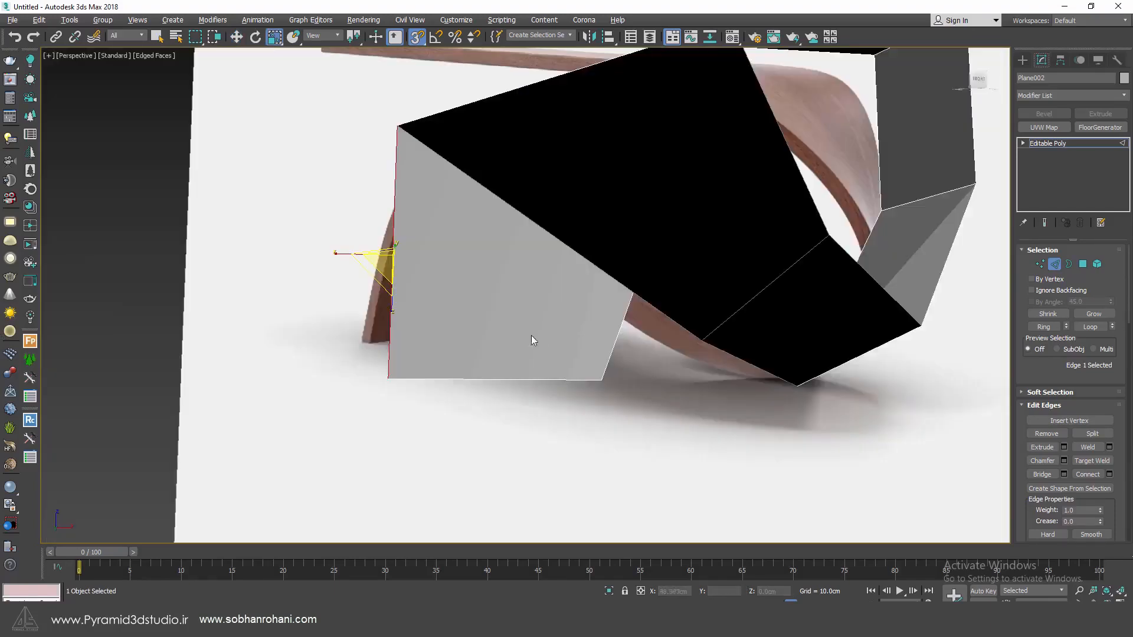
{"action": "scroll", "coordinate": [531, 335], "scroll_direction": "down", "scroll_amount": 5}
{"action": "middle_click_drag", "start_coordinate": [536, 309], "coordinate": [734, 246], "text": "alt"}
{"action": "scroll", "coordinate": [604, 279], "scroll_direction": "up", "scroll_amount": 5}
{"action": "scroll", "coordinate": [764, 288], "scroll_direction": "down", "scroll_amount": 5}
{"action": "middle_click_drag", "start_coordinate": [787, 293], "coordinate": [786, 306], "text": "alt"}
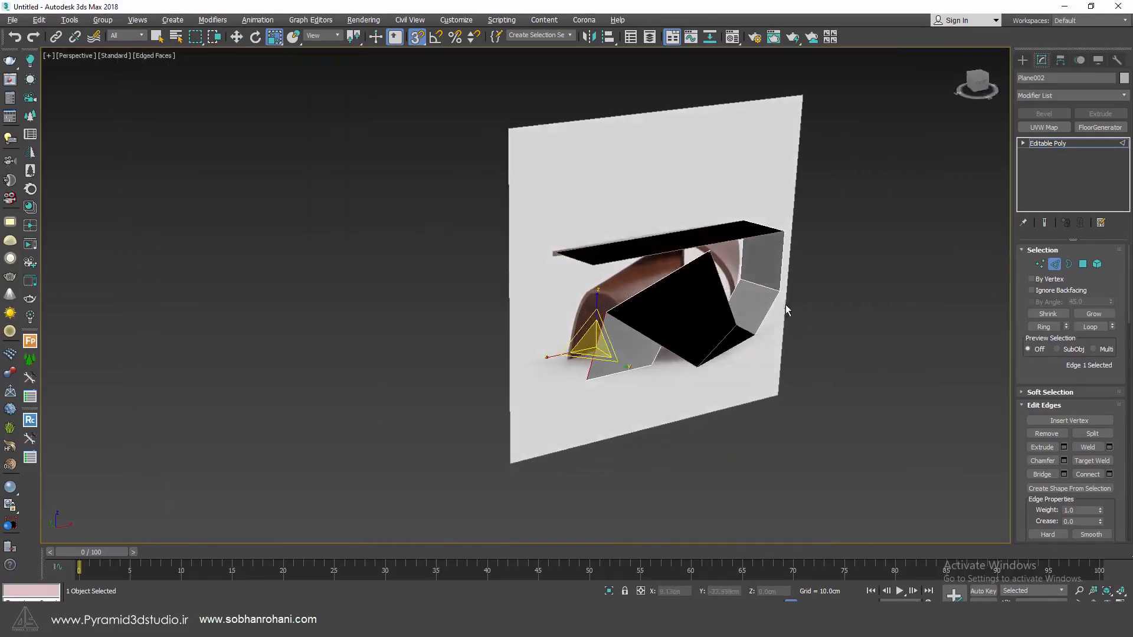
{"action": "left_click", "coordinate": [1082, 264]}
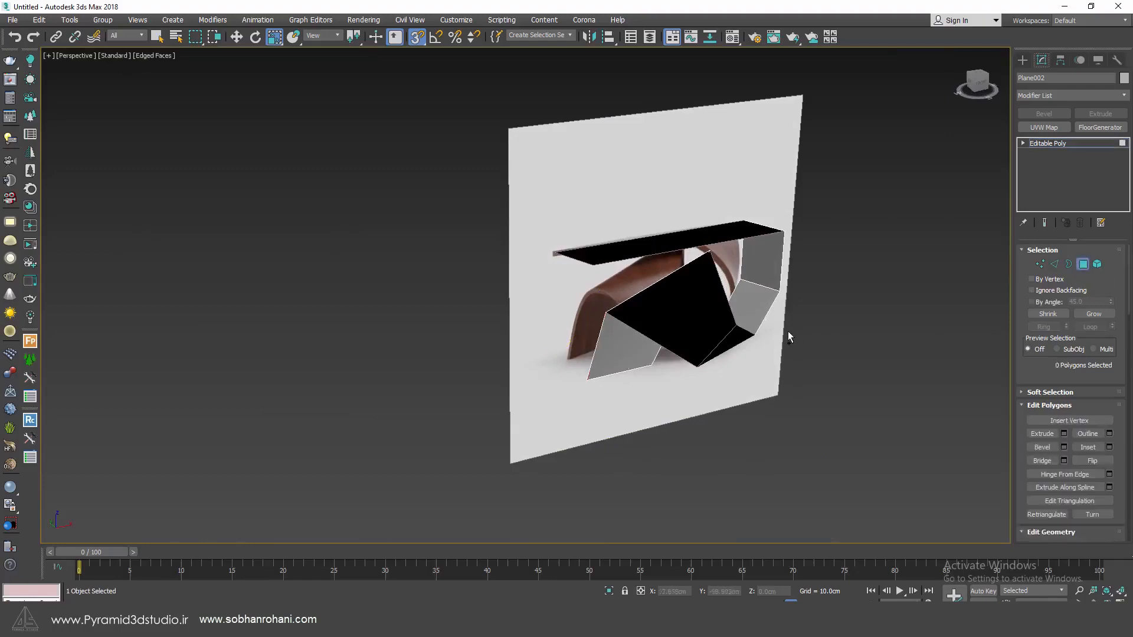
{"action": "key", "text": "ctrl+a"}
{"action": "left_click", "coordinate": [1092, 461]}
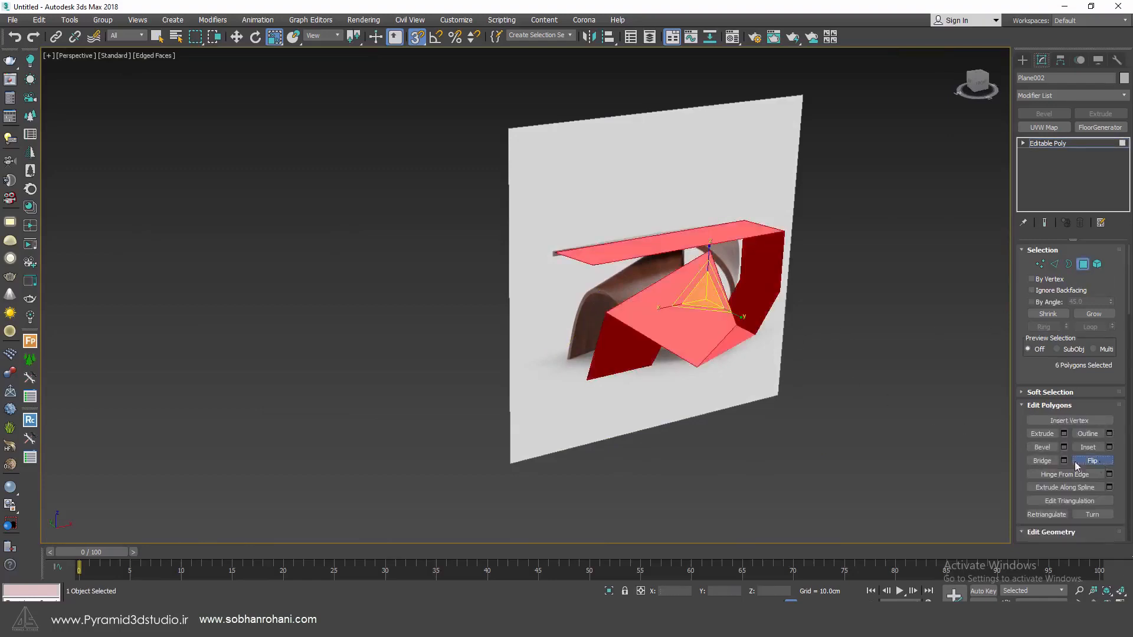
{"action": "key", "text": "4"}
Step: Smooth the whole strip with NURMS subdivision and set the display iterations to 3
{"action": "middle_click_drag", "start_coordinate": [794, 298], "coordinate": [769, 306], "text": "alt"}
{"action": "middle_click_drag", "start_coordinate": [738, 267], "coordinate": [741, 271], "text": "alt"}
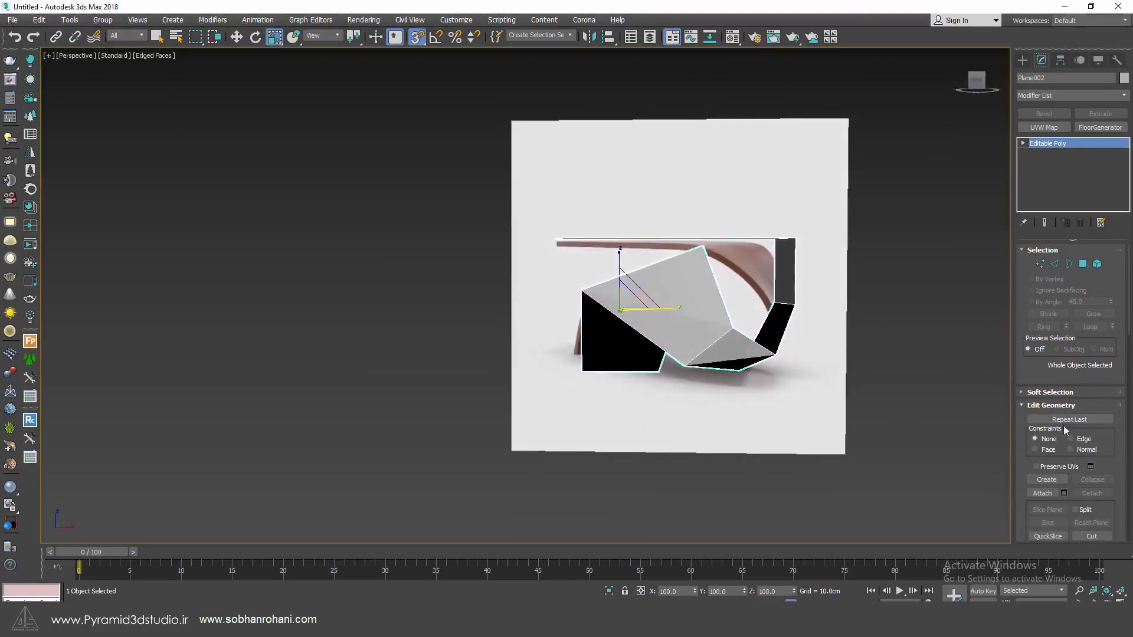
{"action": "scroll", "coordinate": [1024, 499], "scroll_direction": "down", "scroll_amount": 5}
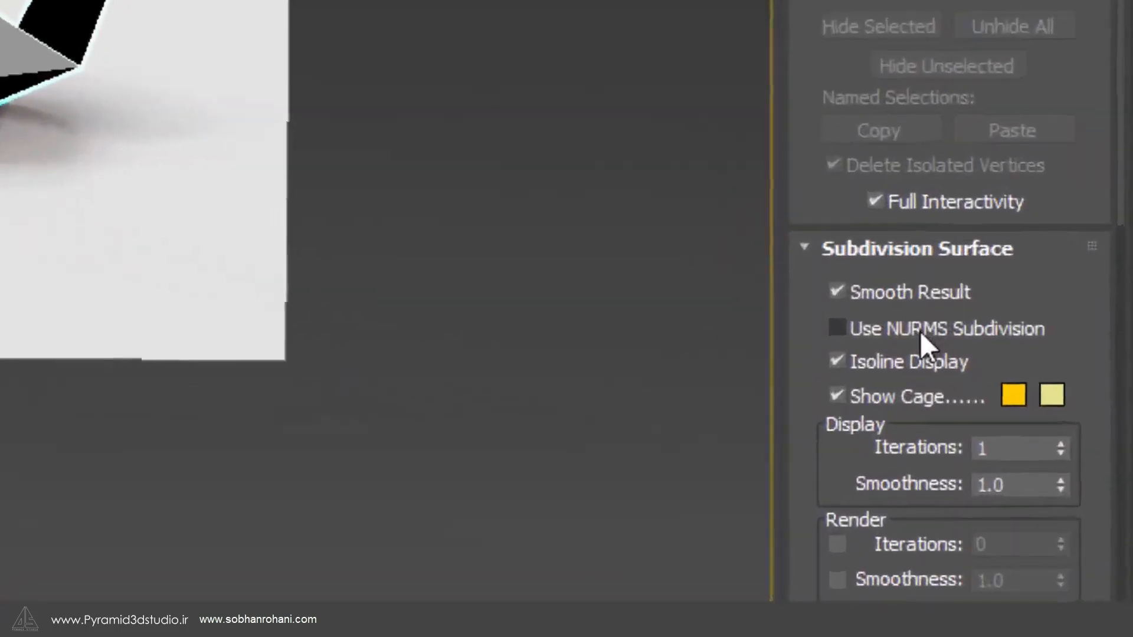
{"action": "left_click", "coordinate": [921, 332]}
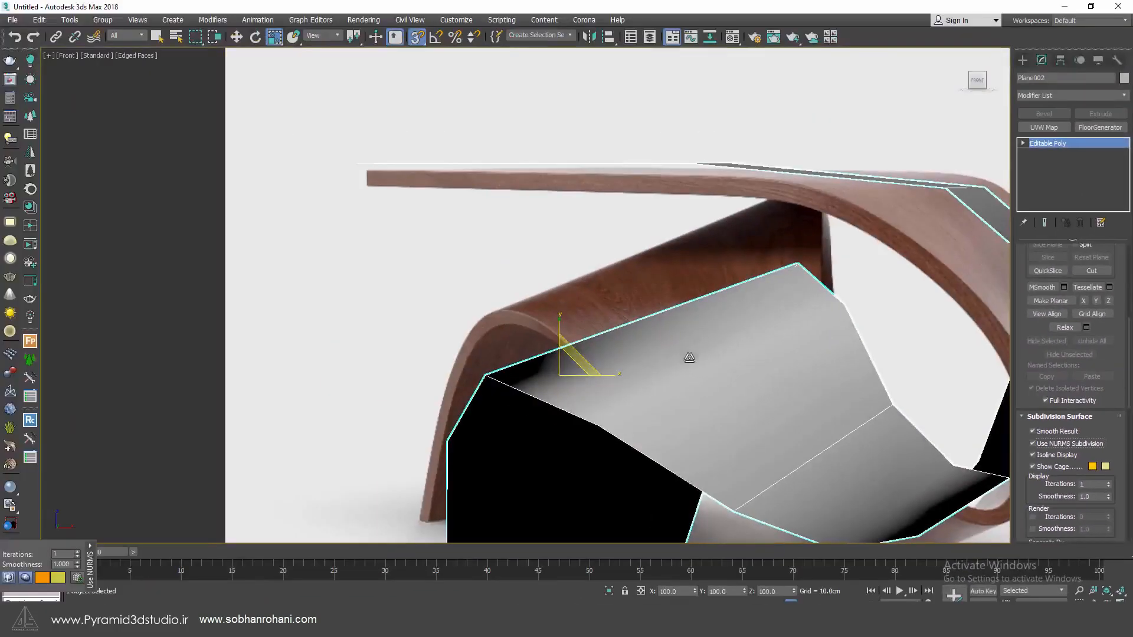
{"action": "scroll", "coordinate": [655, 345], "scroll_direction": "down", "scroll_amount": 4}
{"action": "middle_click_drag", "start_coordinate": [655, 344], "coordinate": [511, 297]}
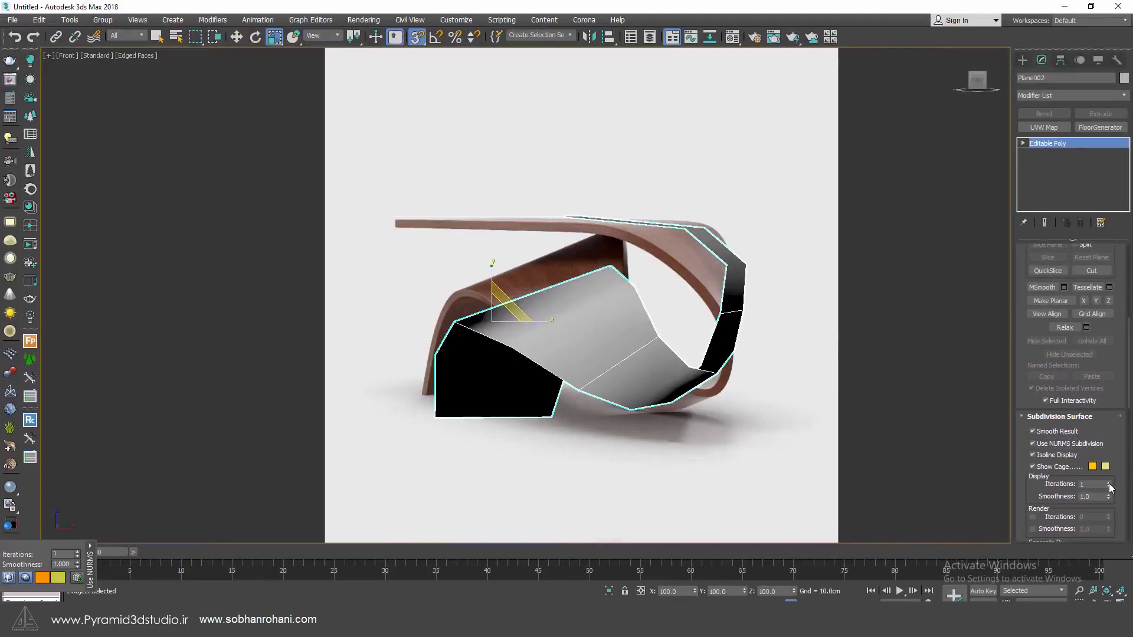
{"action": "left_click", "coordinate": [1109, 483]}
{"action": "left_click", "coordinate": [1109, 483]}
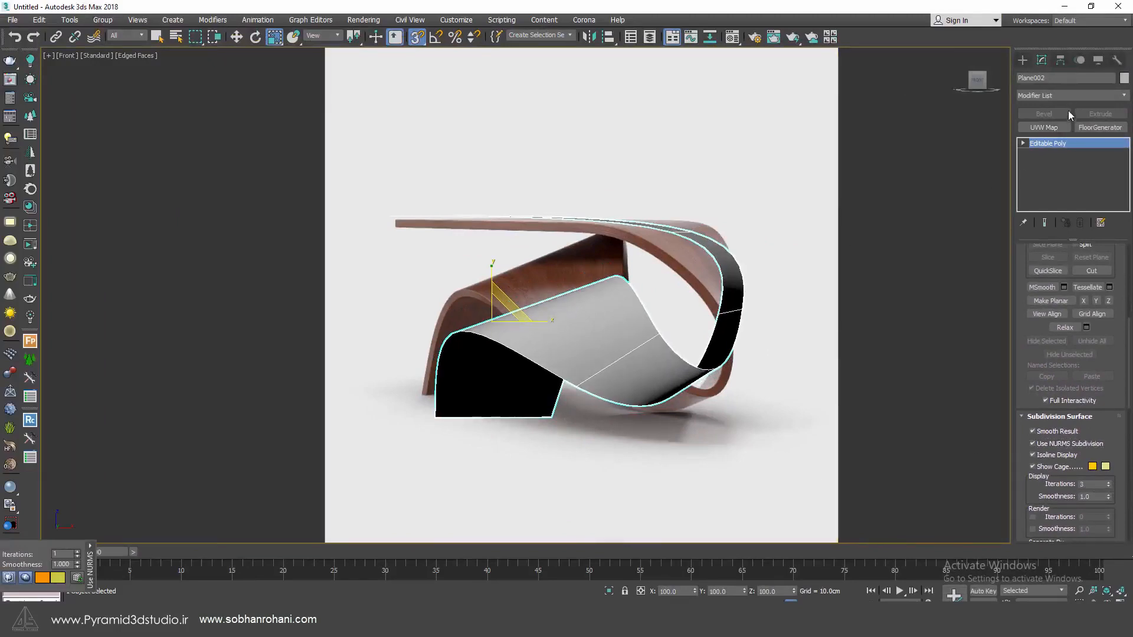
Step: Give the ribbon thickness with a Shell modifier and return to the Editable Poly level beneath it
{"action": "left_click", "coordinate": [1068, 95]}
{"action": "type", "text": "sh"}
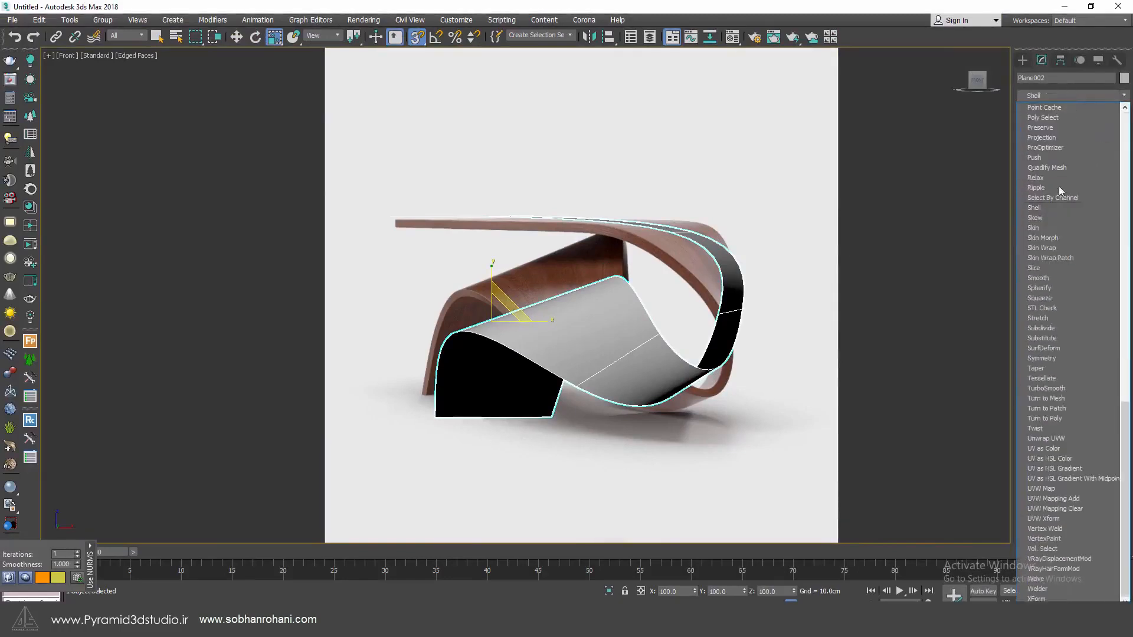
{"action": "key", "text": "Return"}
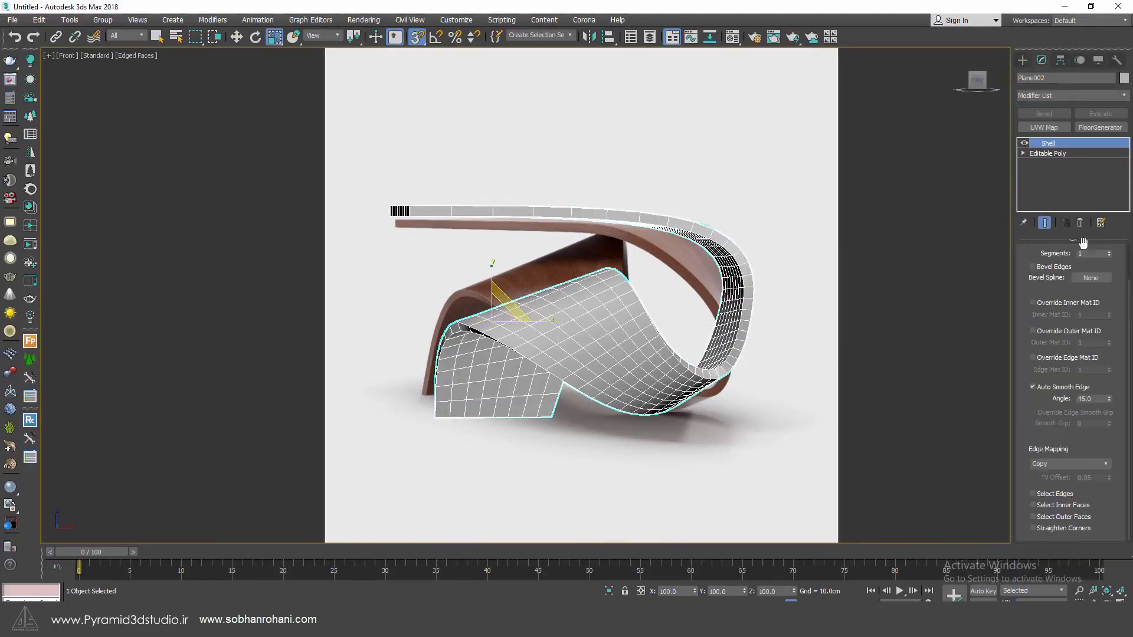
{"action": "left_click", "coordinate": [1058, 154]}
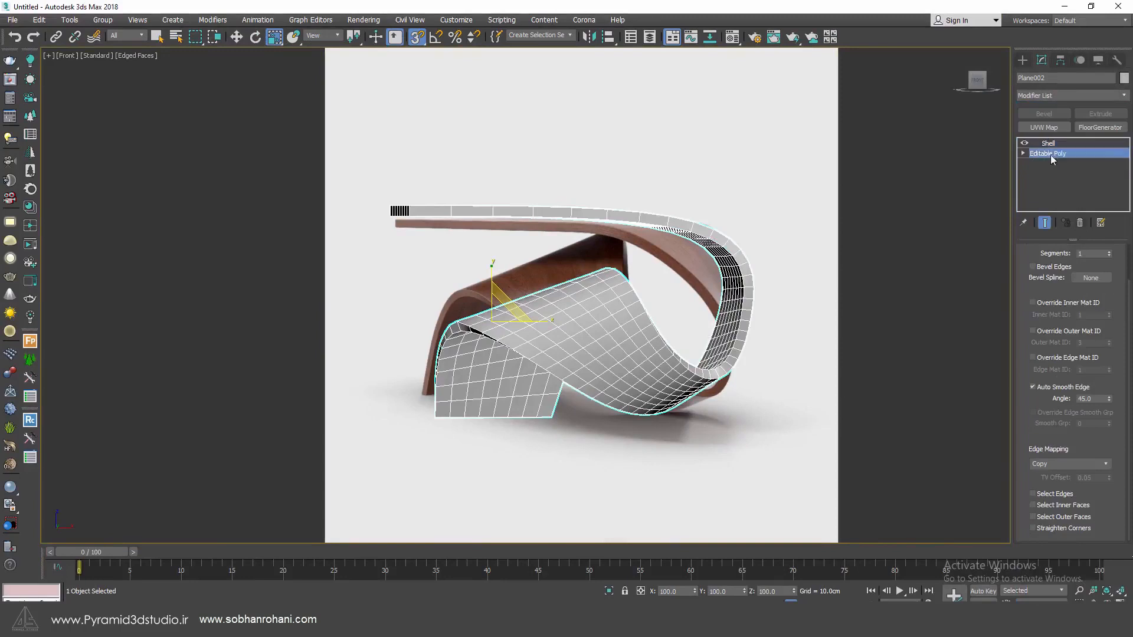
Step: Set the Shell modifier's outer amount to 2 cm with the end result displayed
{"action": "left_click", "coordinate": [1044, 222]}
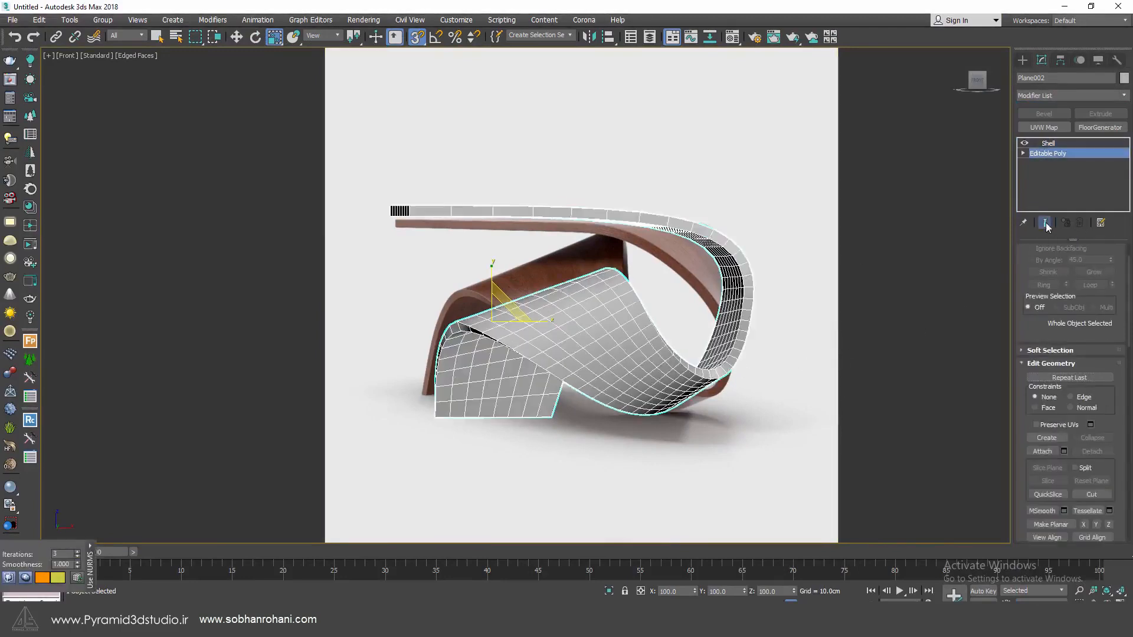
{"action": "left_click", "coordinate": [1060, 143]}
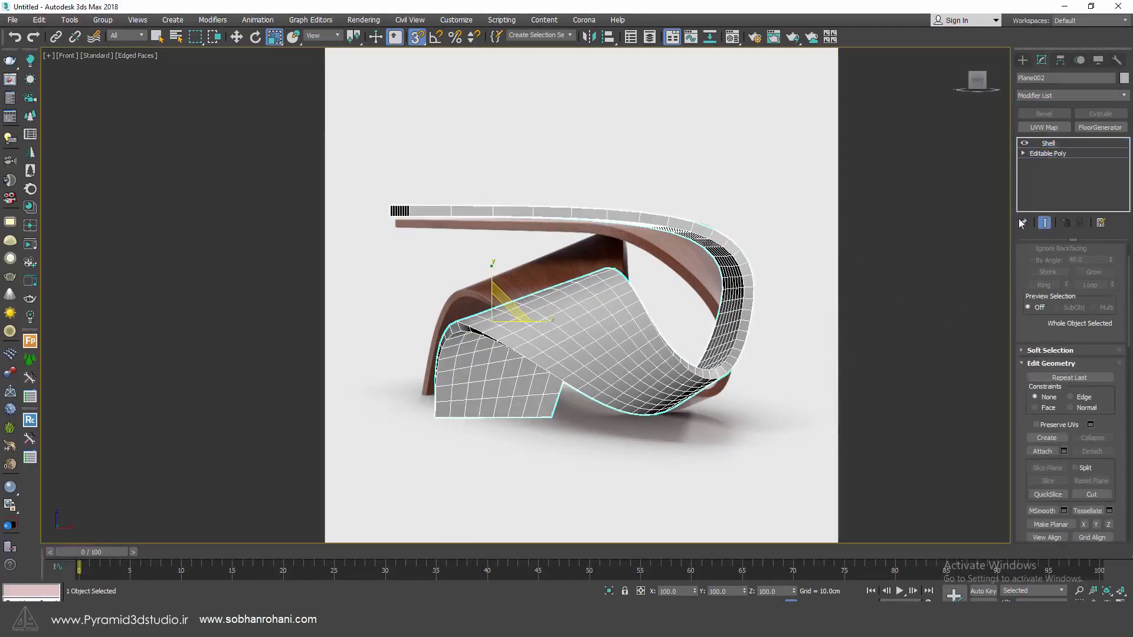
{"action": "left_click_drag", "start_coordinate": [1066, 303], "coordinate": [1060, 440]}
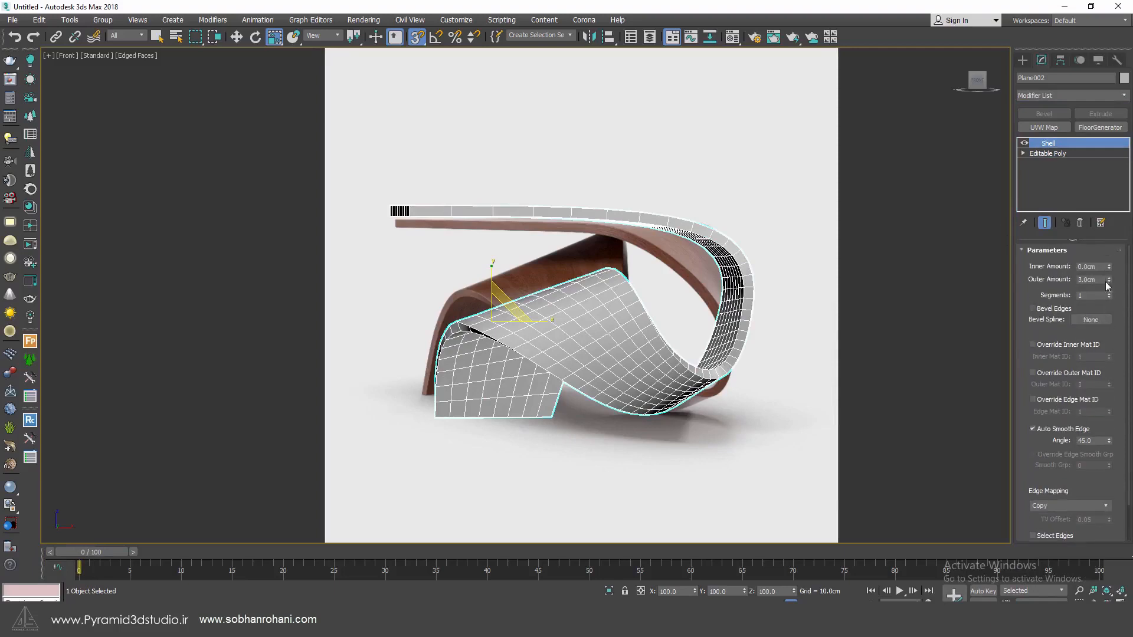
{"action": "type", "text": "2"}
{"action": "key", "text": "Return"}
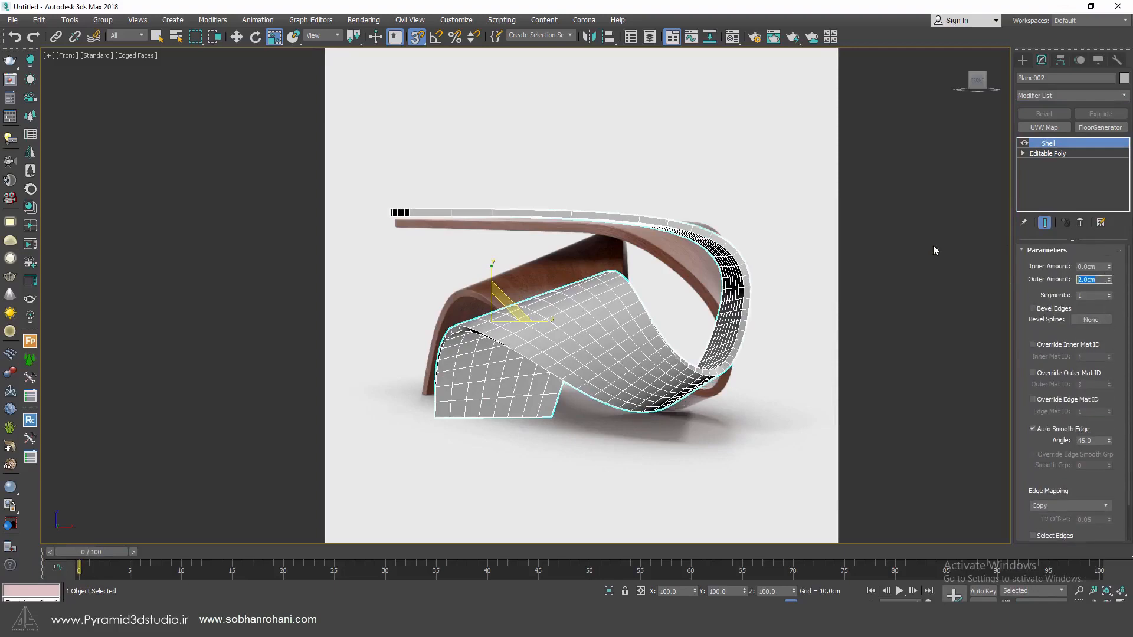
{"action": "middle_click_drag", "start_coordinate": [618, 307], "coordinate": [527, 251]}
{"action": "scroll", "coordinate": [466, 302], "scroll_direction": "down", "scroll_amount": 2}
{"action": "scroll", "coordinate": [458, 301], "scroll_direction": "up", "scroll_amount": 2}
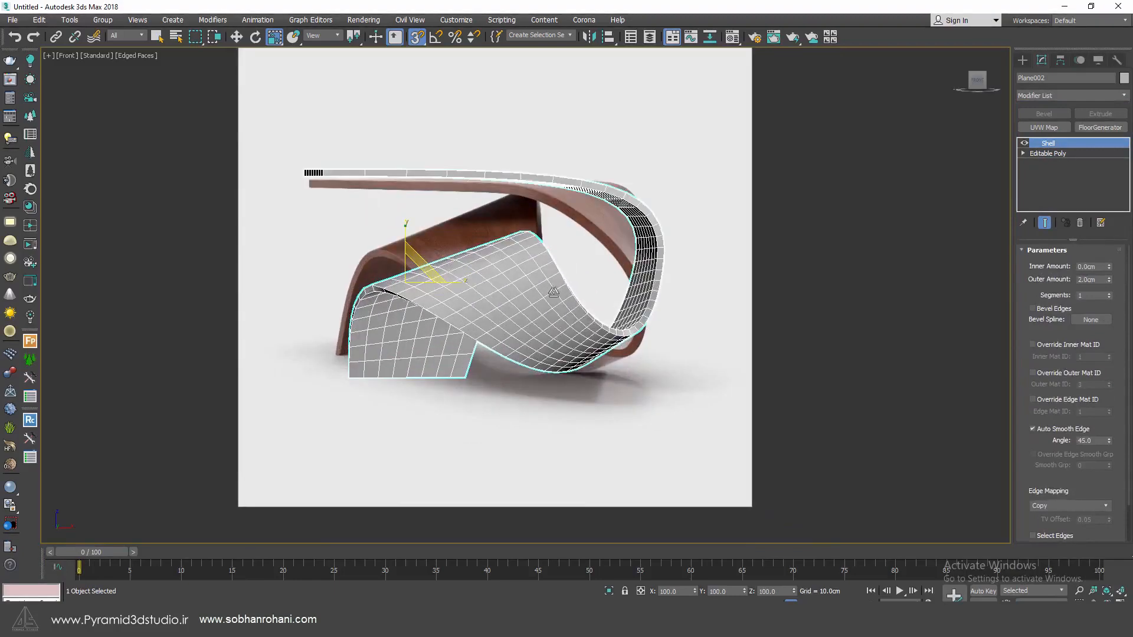
Step: Move the foot's two bottom vertices up and outward onto the reference, and raise the bend vertices above the foot
{"action": "left_click", "coordinate": [1037, 154]}
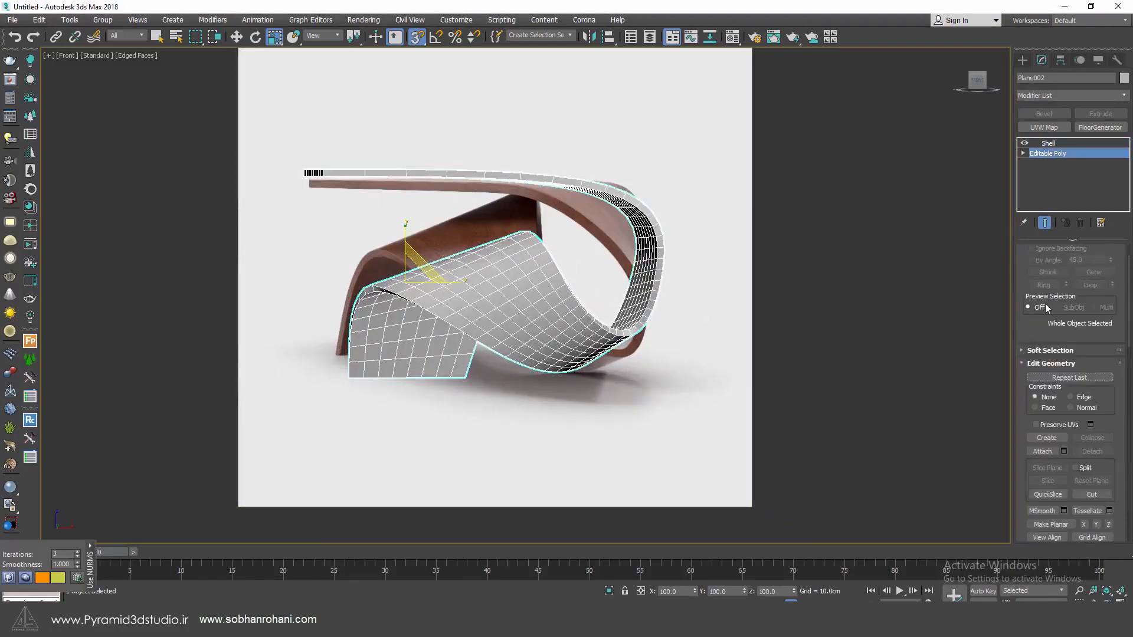
{"action": "key", "text": "1"}
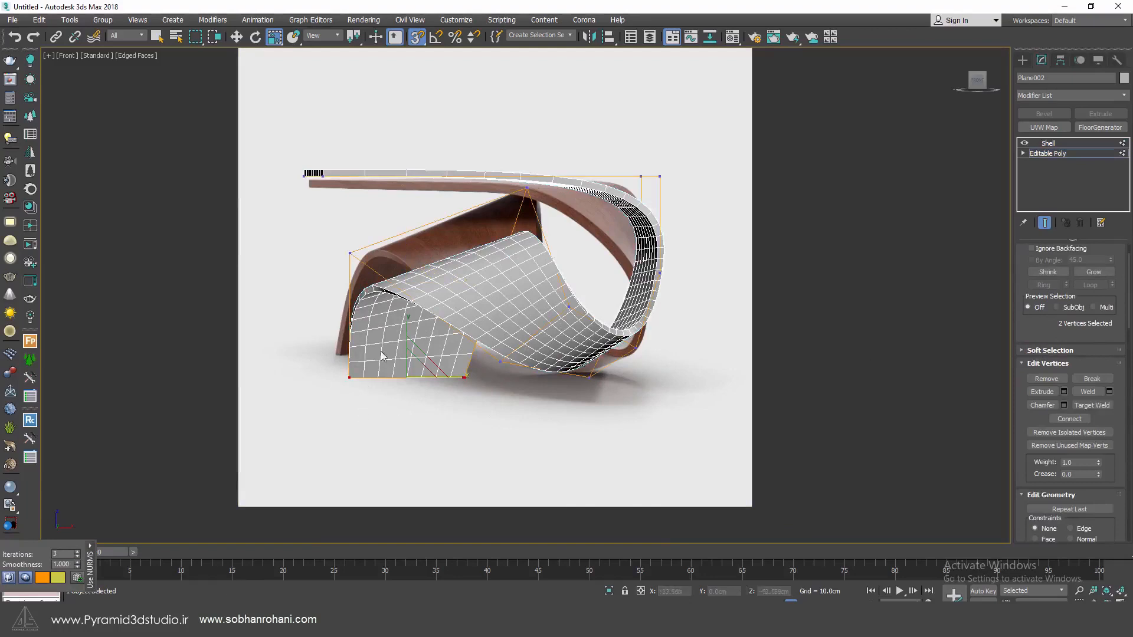
{"action": "key", "text": "w"}
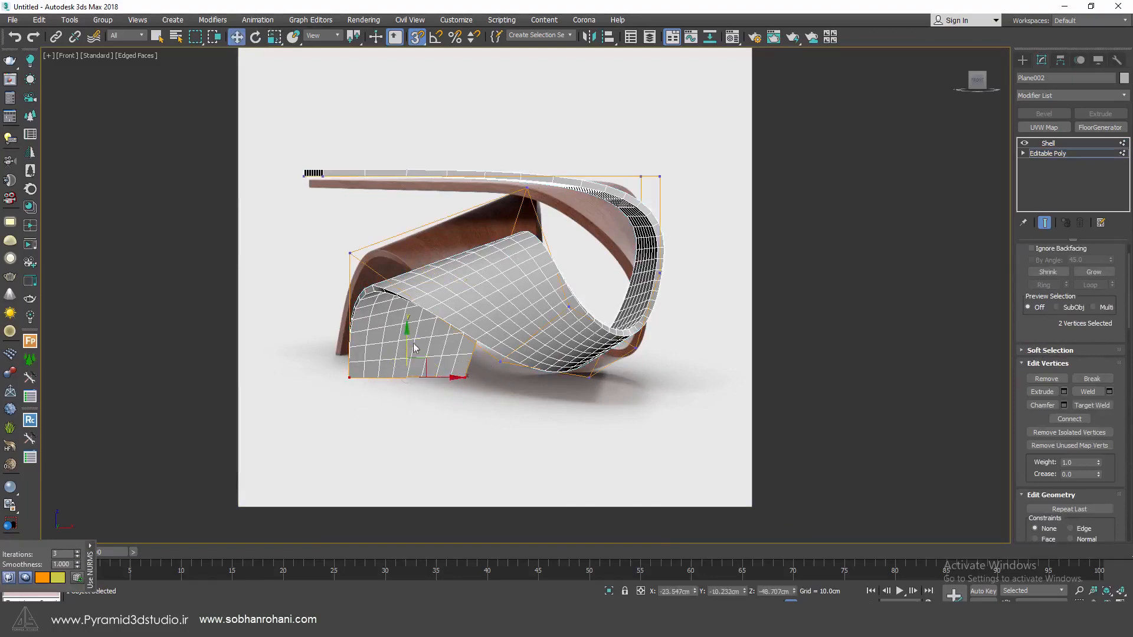
{"action": "left_click_drag", "start_coordinate": [420, 361], "coordinate": [406, 340]}
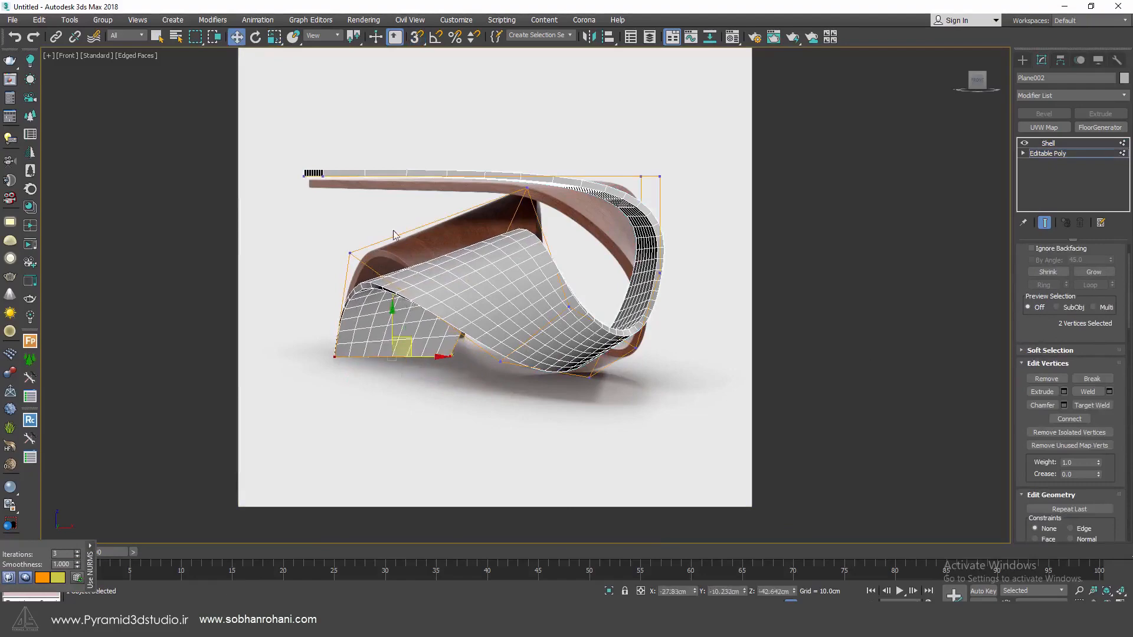
{"action": "left_click_drag", "start_coordinate": [394, 234], "coordinate": [307, 281]}
{"action": "left_click_drag", "start_coordinate": [369, 240], "coordinate": [381, 183]}
Step: Raise the control vertex at the ribbon's middle peak well above the tabletop so the fold meets the reference
{"action": "scroll", "coordinate": [492, 236], "scroll_direction": "up", "scroll_amount": 2}
{"action": "scroll", "coordinate": [559, 143], "scroll_direction": "down", "scroll_amount": 2}
{"action": "middle_click_drag", "start_coordinate": [560, 151], "coordinate": [551, 227]}
{"action": "scroll", "coordinate": [566, 191], "scroll_direction": "up", "scroll_amount": 1}
{"action": "left_click", "coordinate": [552, 205]}
{"action": "left_click_drag", "start_coordinate": [568, 212], "coordinate": [587, 126]}
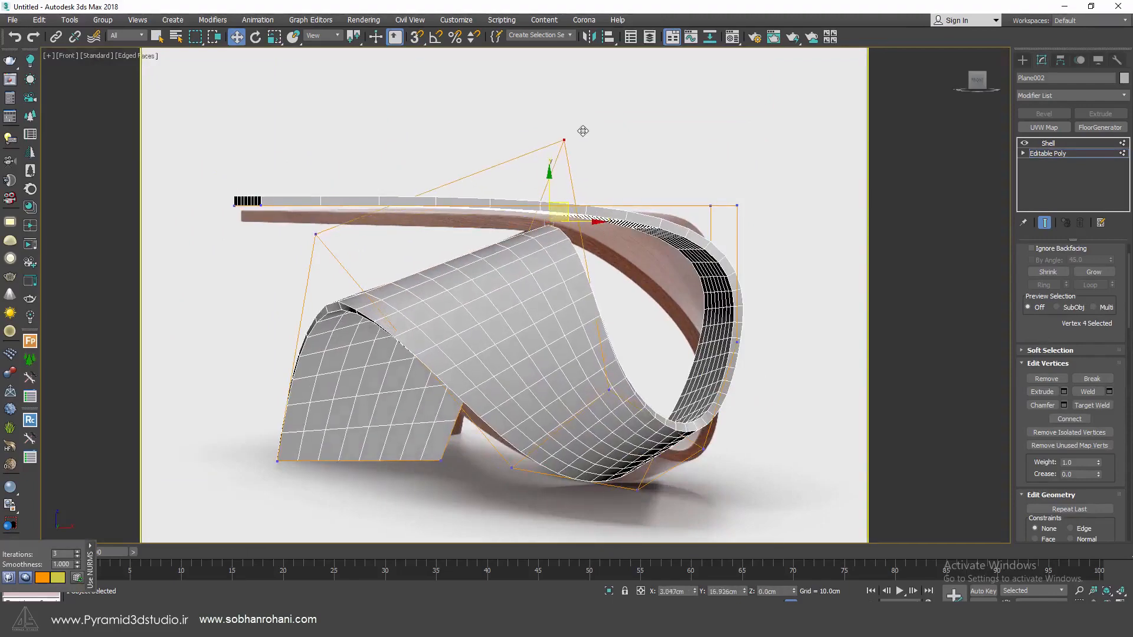
Step: Nudge the vertex on the loop's lower edge, and shift the loop's two lowest far-side vertices outward and down
{"action": "scroll", "coordinate": [581, 189], "scroll_direction": "down", "scroll_amount": 1}
{"action": "left_click", "coordinate": [524, 388]}
{"action": "scroll", "coordinate": [524, 385], "scroll_direction": "up", "scroll_amount": 2}
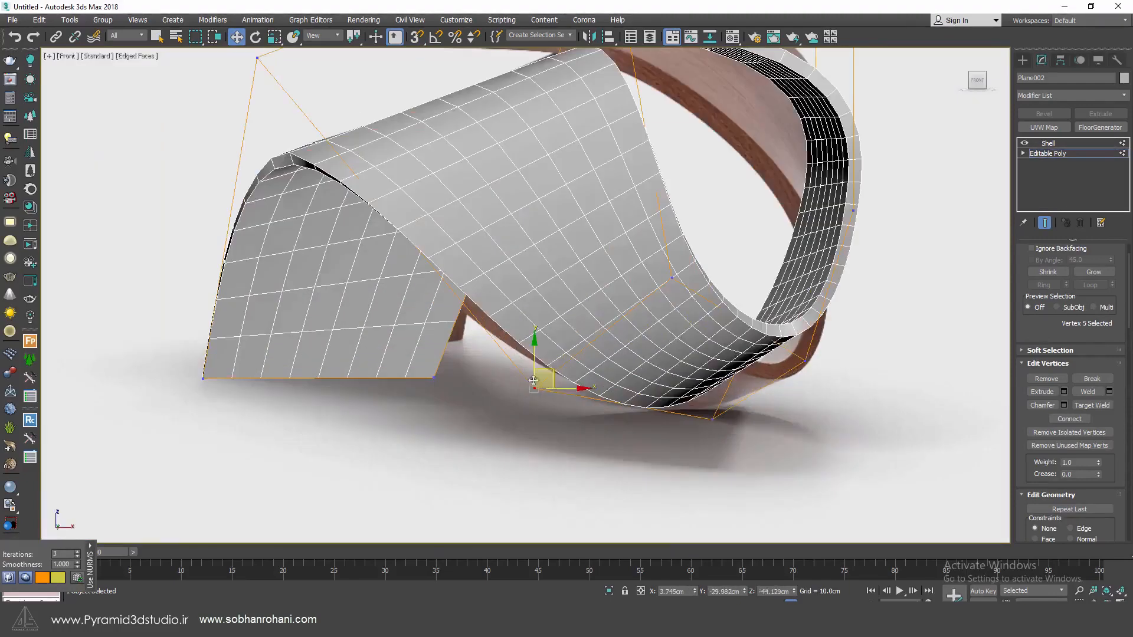
{"action": "scroll", "coordinate": [552, 371], "scroll_direction": "down", "scroll_amount": 2}
{"action": "key", "text": "shift+f"}
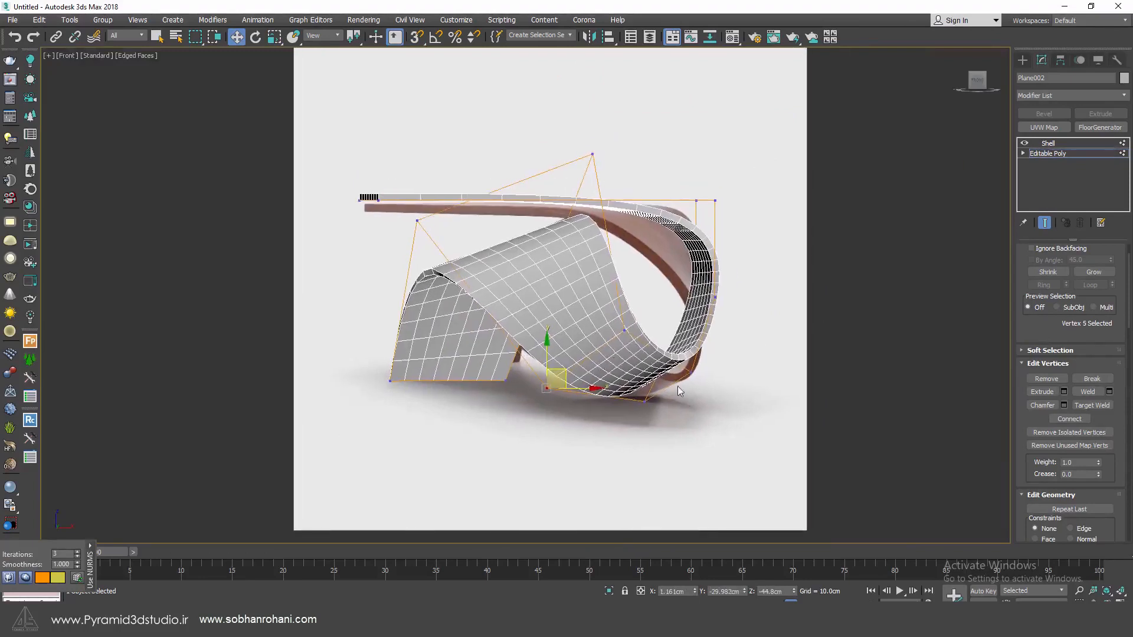
{"action": "left_click", "coordinate": [695, 374]}
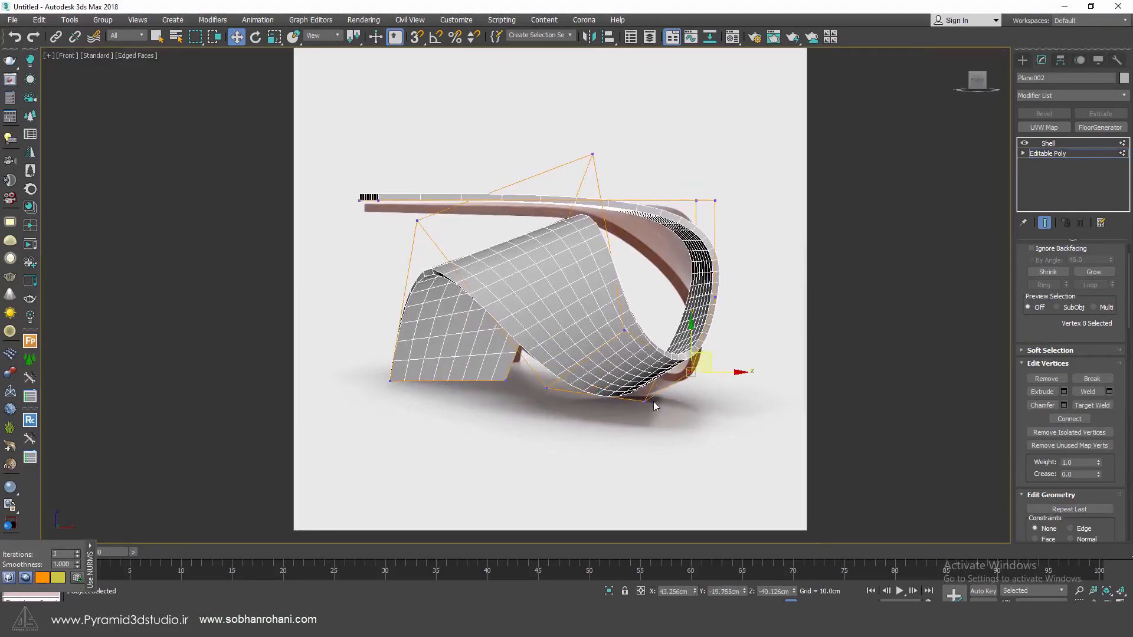
{"action": "left_click_drag", "start_coordinate": [655, 397], "coordinate": [615, 426]}
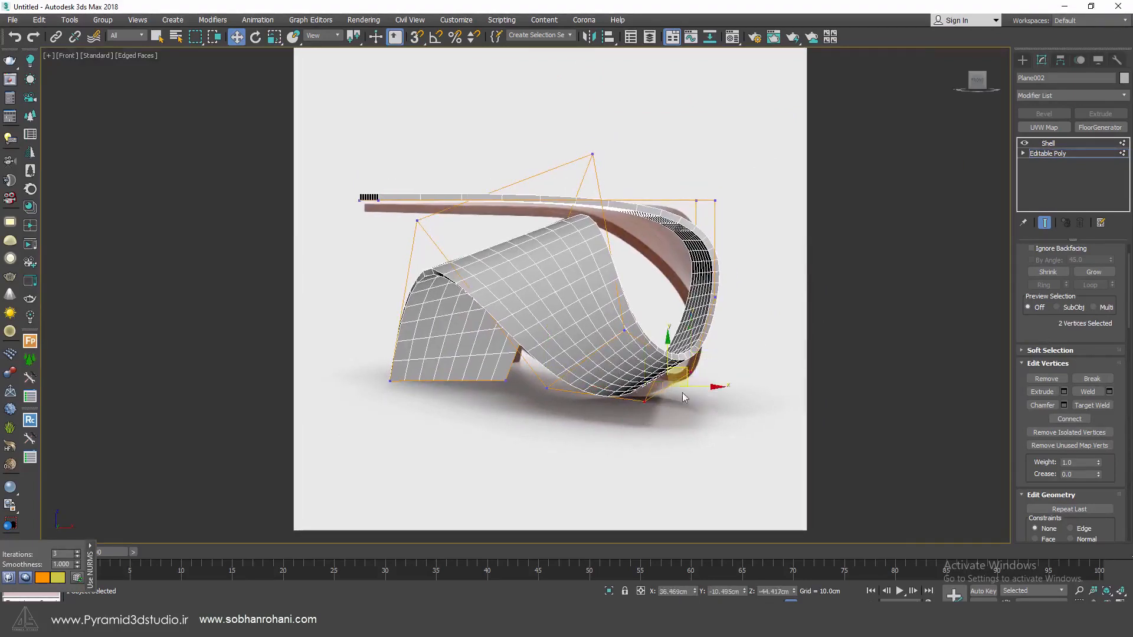
{"action": "left_click_drag", "start_coordinate": [687, 378], "coordinate": [710, 389]}
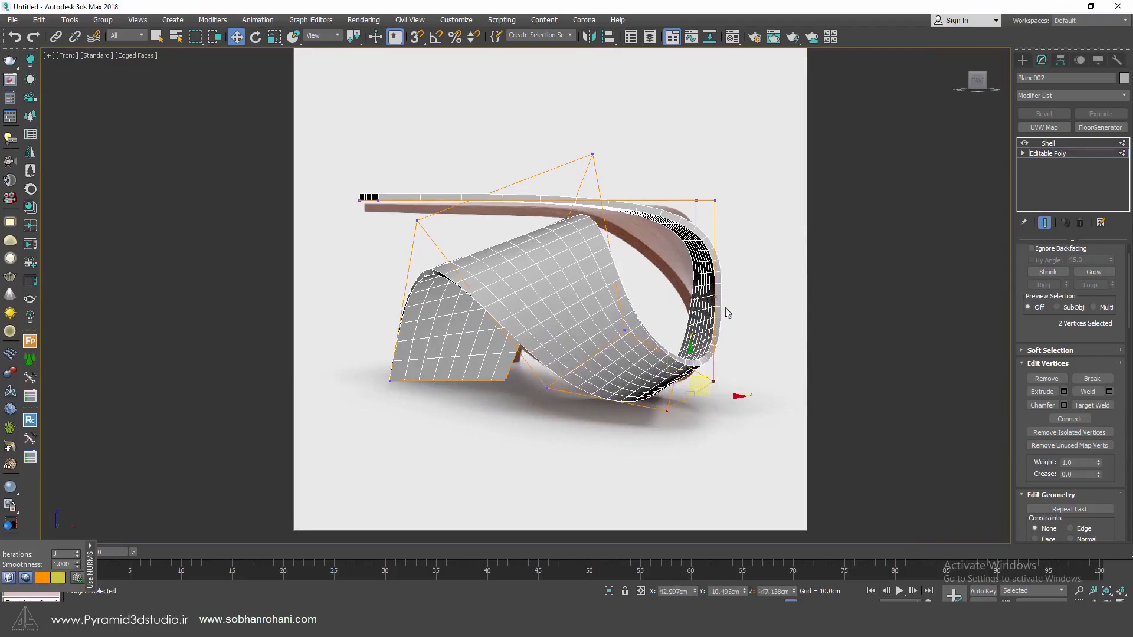
Step: Reshape the tabletop's curved end by raising one corner vertex outward and pulling the other back along the tabletop
{"action": "middle_click_drag", "start_coordinate": [726, 278], "coordinate": [716, 307]}
{"action": "left_click", "coordinate": [705, 232]}
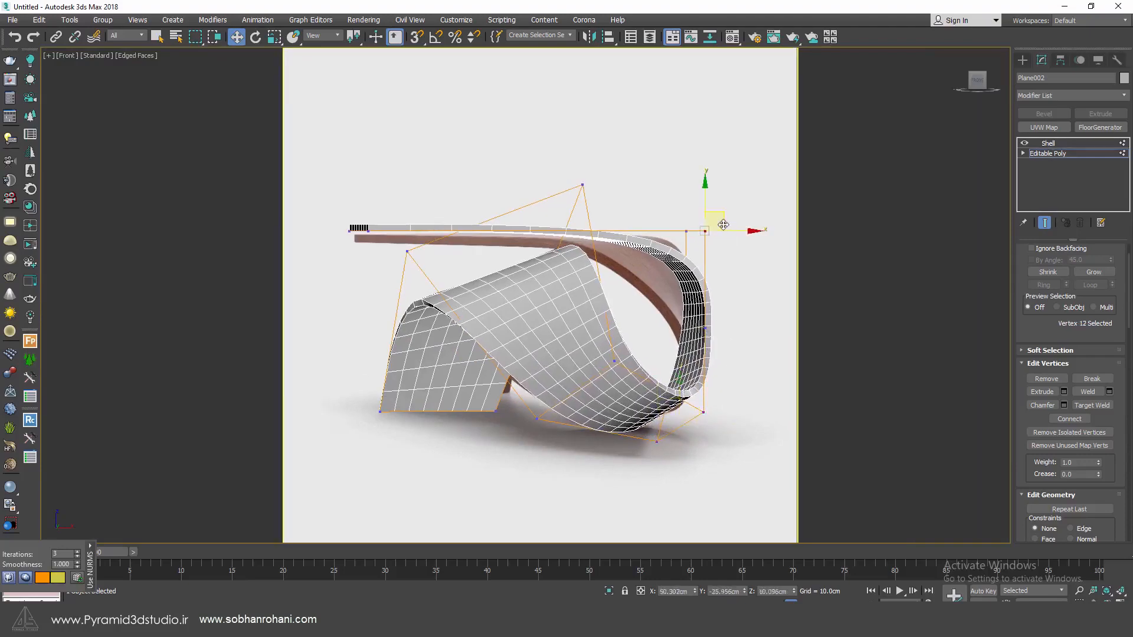
{"action": "left_click_drag", "start_coordinate": [723, 225], "coordinate": [742, 181]}
{"action": "left_click", "coordinate": [686, 232]}
{"action": "middle_click_drag", "start_coordinate": [669, 250], "coordinate": [679, 239]}
{"action": "mouse_move", "coordinate": [712, 320]}
{"action": "left_mouse_down"}
{"action": "mouse_move", "coordinate": [725, 307]}
{"action": "mouse_move", "coordinate": [715, 310]}
{"action": "left_mouse_up"}
{"action": "left_click", "coordinate": [614, 227]}
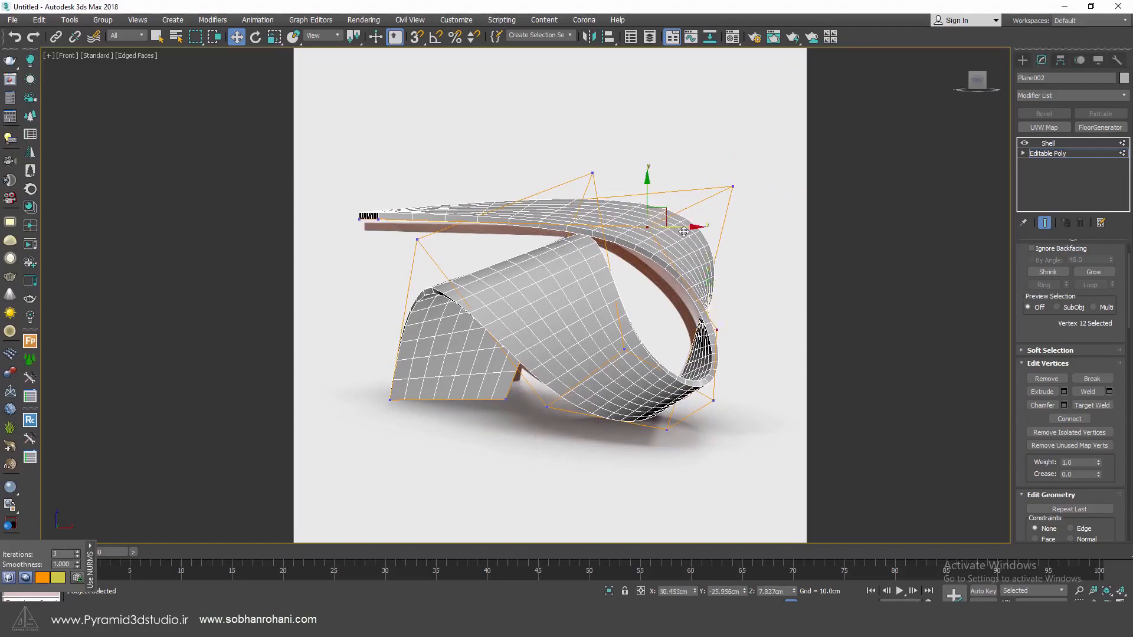
{"action": "left_click_drag", "start_coordinate": [742, 185], "coordinate": [703, 196]}
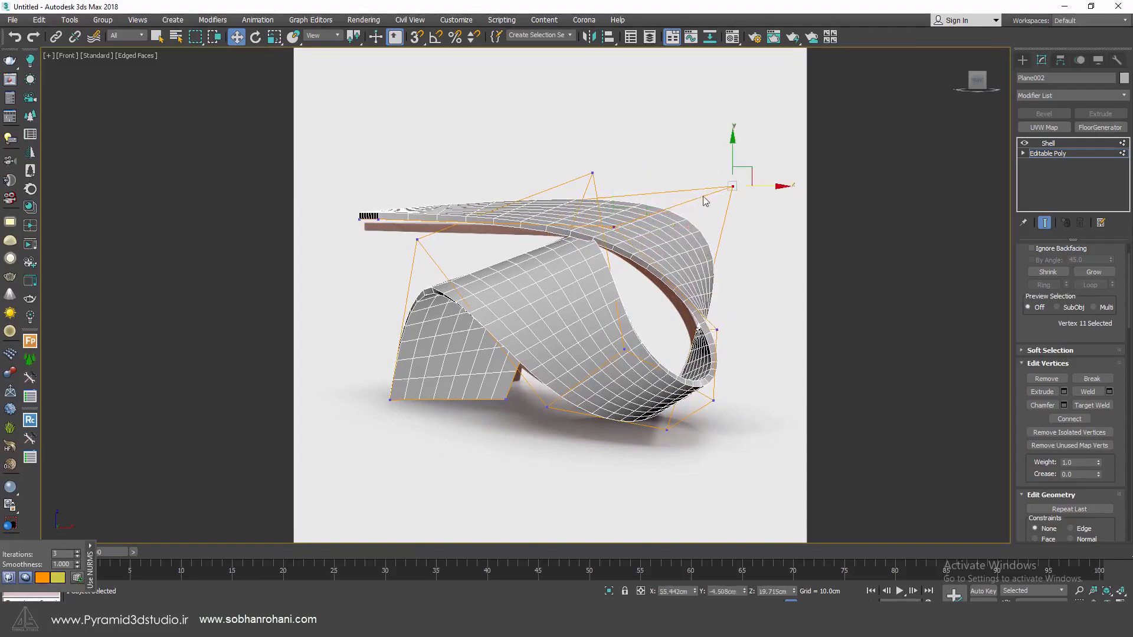
{"action": "left_click_drag", "start_coordinate": [734, 161], "coordinate": [736, 181]}
Step: Lower the tabletop's two free-end vertices onto the reference, and lower the ribbon's middle peak vertex slightly
{"action": "middle_click_drag", "start_coordinate": [382, 223], "coordinate": [484, 211]}
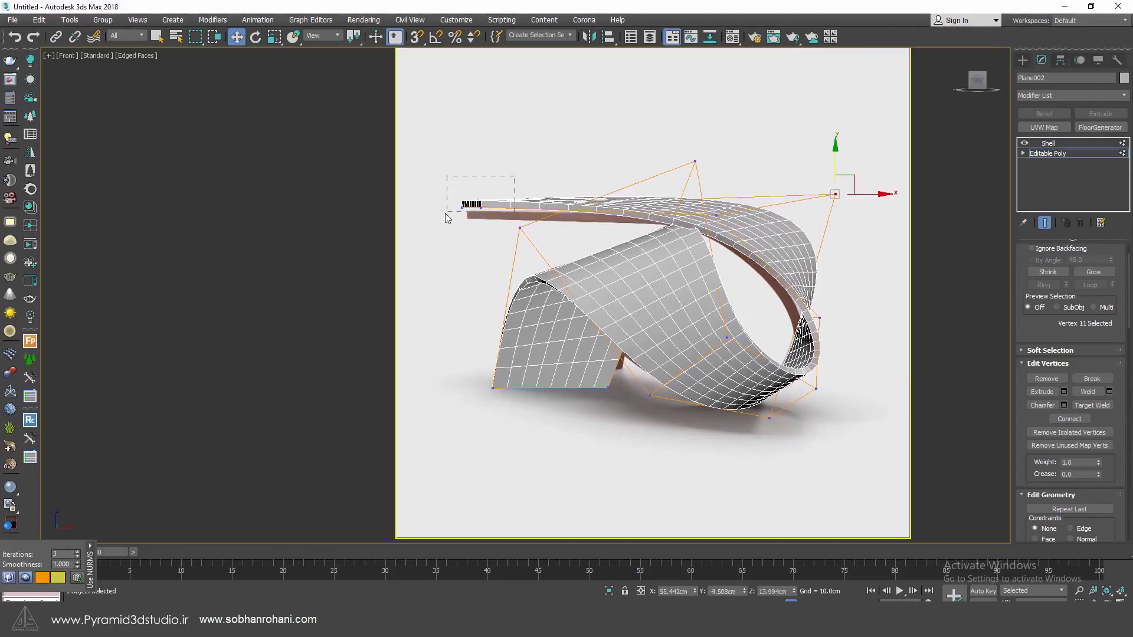
{"action": "left_click_drag", "start_coordinate": [513, 176], "coordinate": [446, 213]}
{"action": "left_click_drag", "start_coordinate": [473, 174], "coordinate": [471, 192]}
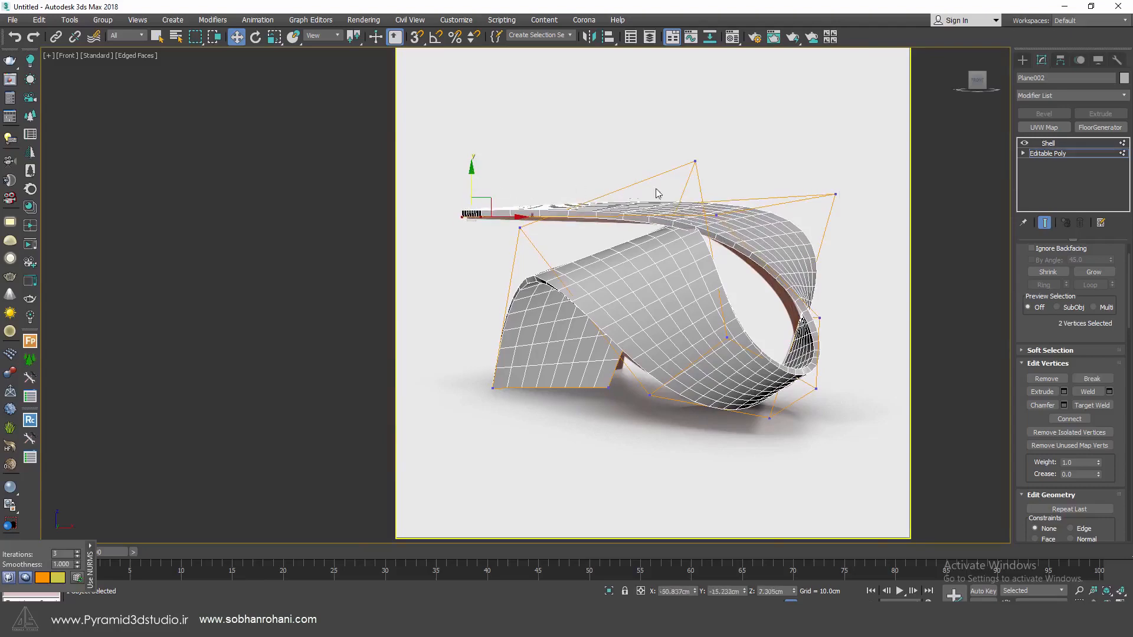
{"action": "left_click", "coordinate": [693, 162]}
{"action": "left_click_drag", "start_coordinate": [694, 139], "coordinate": [693, 148]}
{"action": "key", "text": "e"}
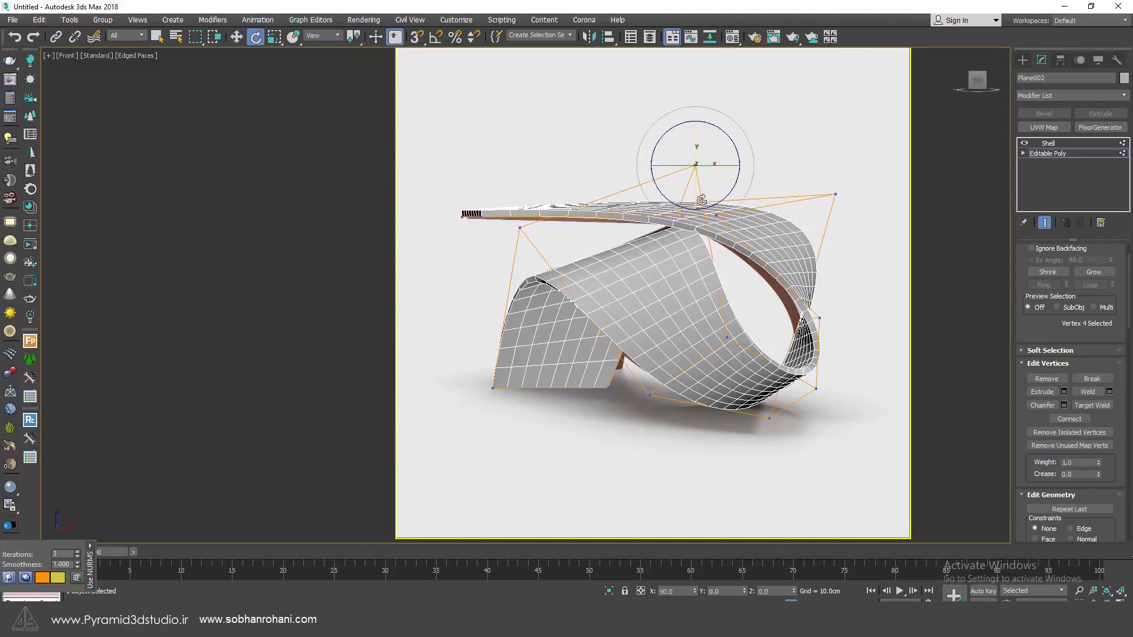
{"action": "key", "text": "w"}
Step: Rotate the two corner vertices of the tabletop's curve slightly, and scale the free-end vertices into line along X
{"action": "left_click", "coordinate": [715, 215]}
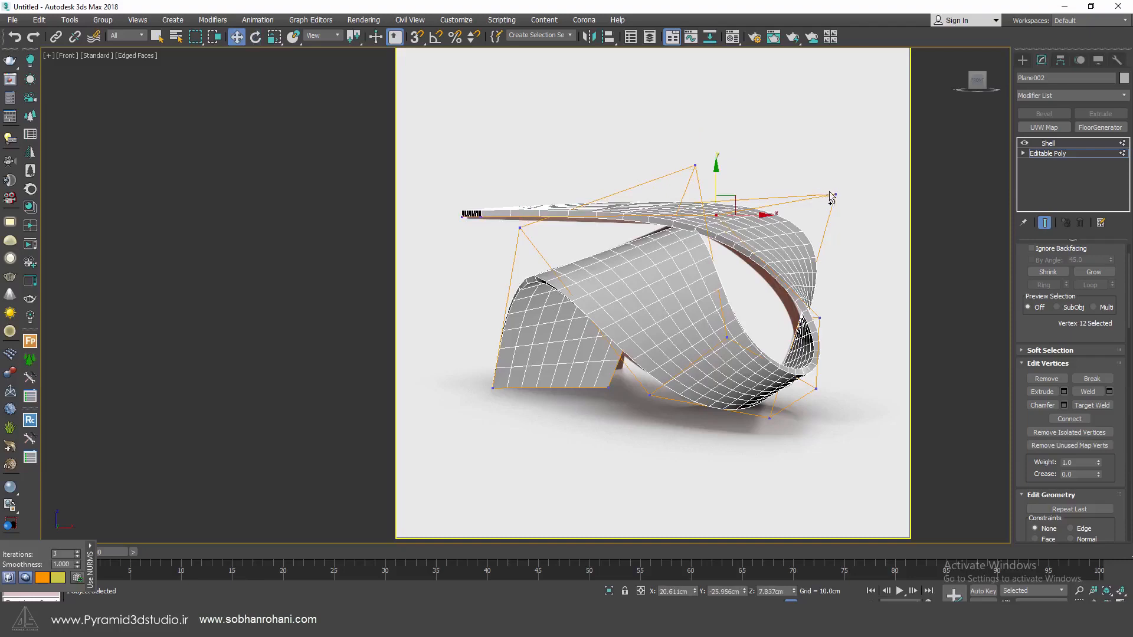
{"action": "left_click", "coordinate": [831, 197], "text": "ctrl"}
{"action": "key", "text": "e"}
{"action": "left_click_drag", "start_coordinate": [758, 213], "coordinate": [761, 210]}
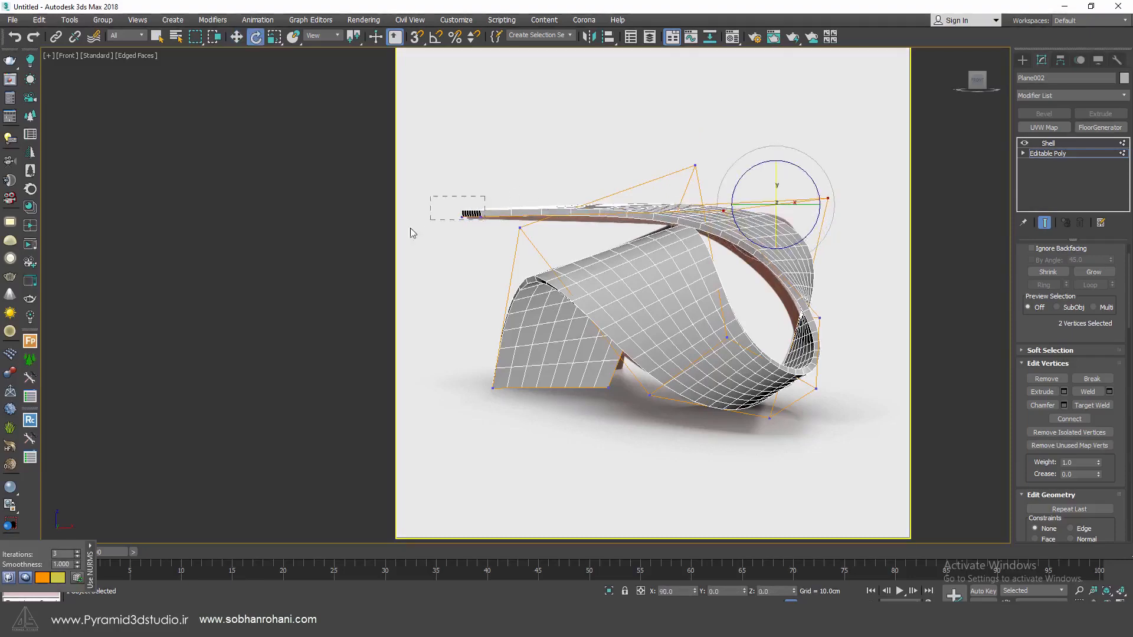
{"action": "left_click_drag", "start_coordinate": [411, 232], "coordinate": [401, 233]}
{"action": "key", "text": "r"}
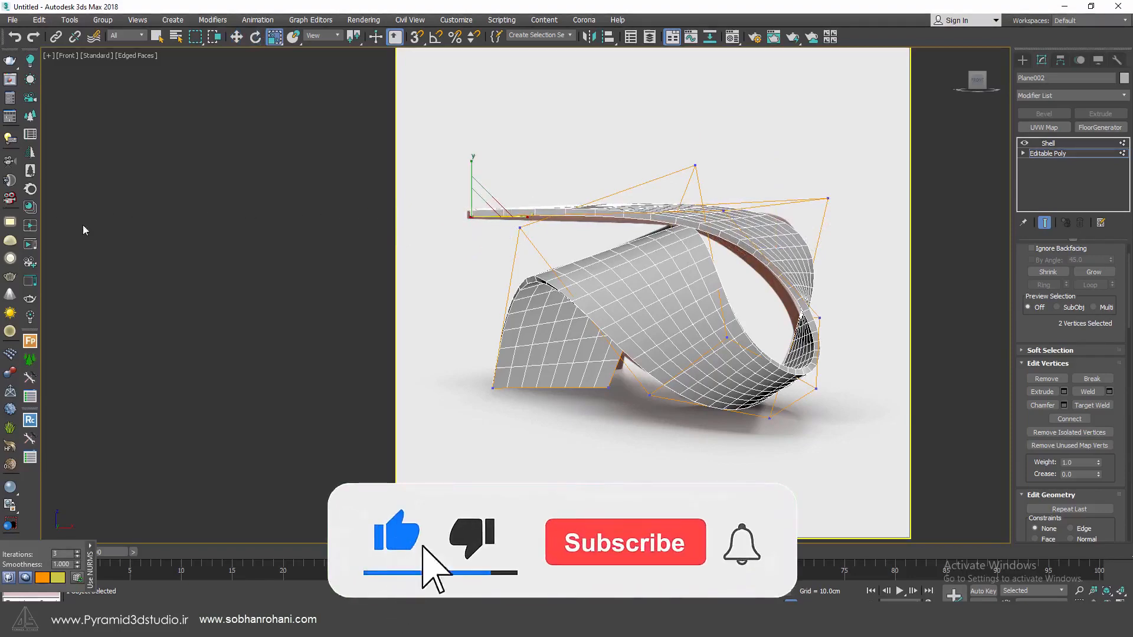
{"action": "key", "text": "1"}
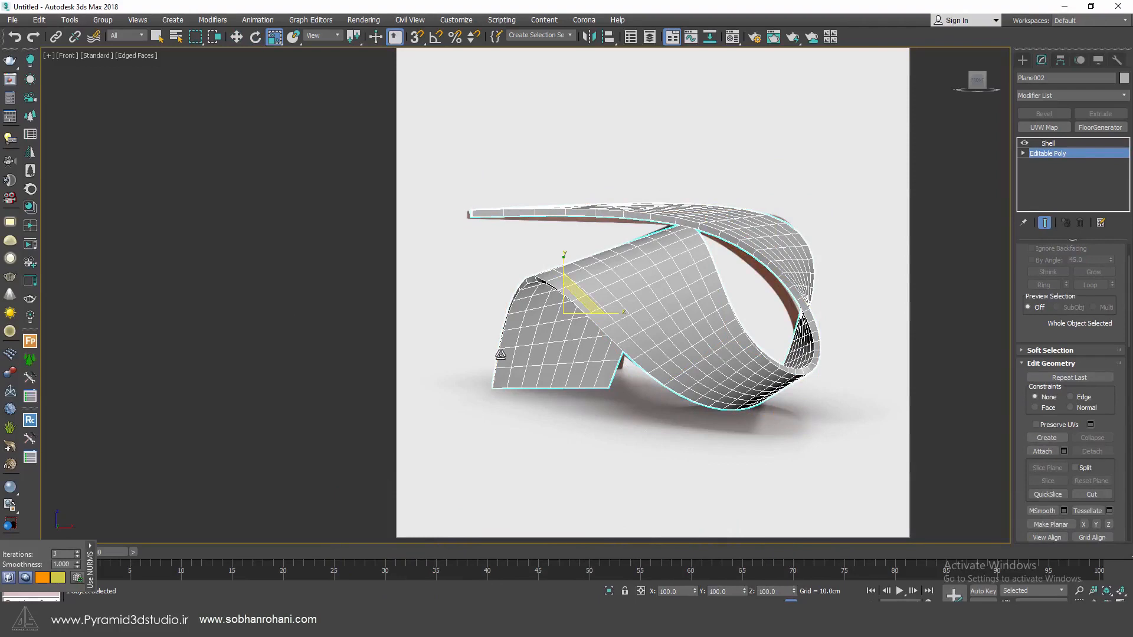
Step: Examine the ribbon's depth and foot beside the reference image in the perspective view
{"action": "key", "text": "p"}
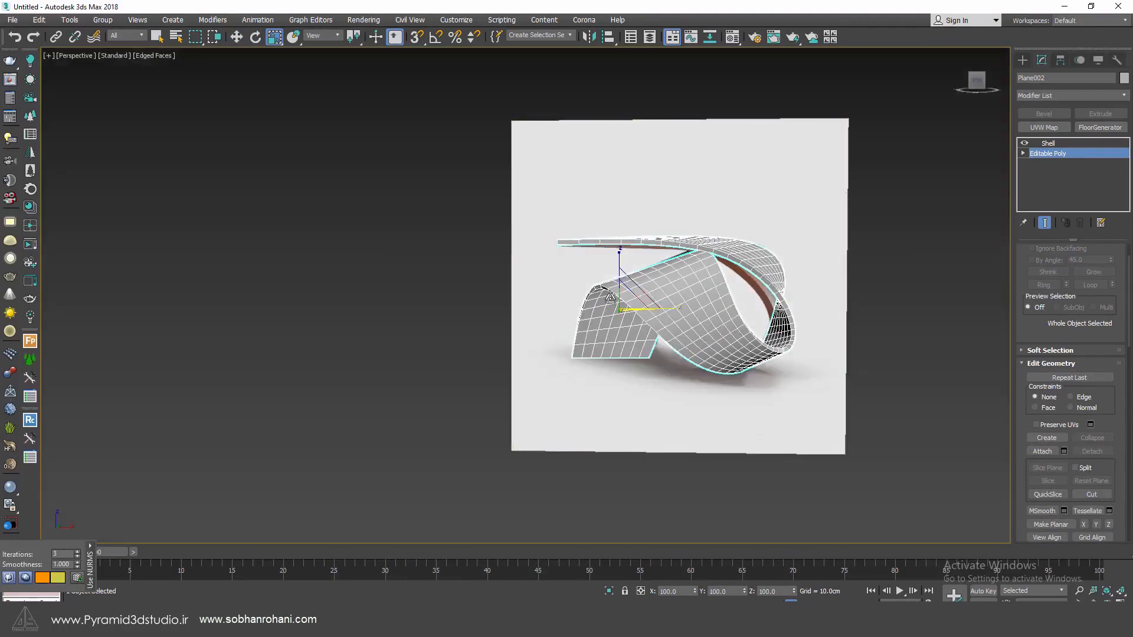
{"action": "scroll", "coordinate": [613, 242], "scroll_direction": "up", "scroll_amount": 3}
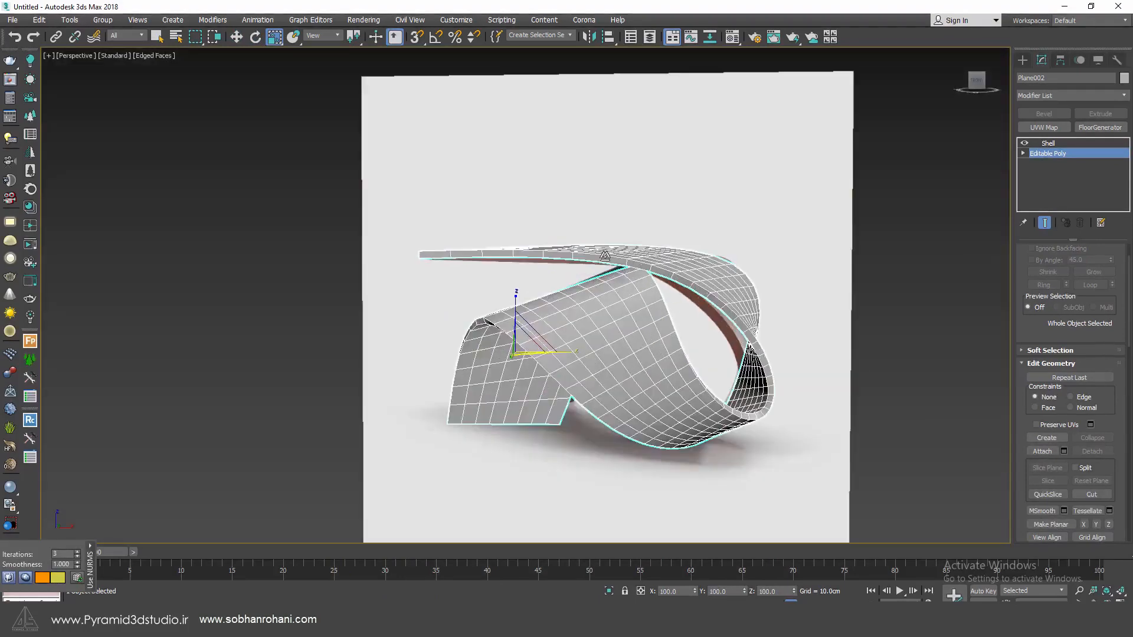
{"action": "middle_click_drag", "start_coordinate": [602, 243], "coordinate": [568, 240]}
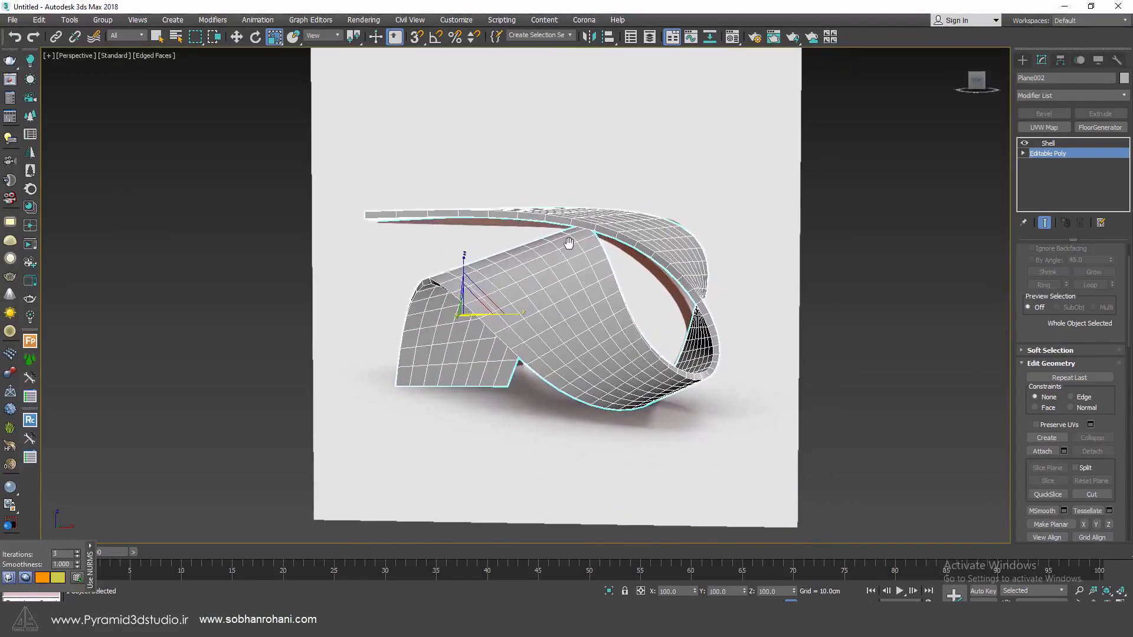
{"action": "left_click", "coordinate": [590, 181]}
{"action": "left_click", "coordinate": [569, 324]}
{"action": "middle_click_drag", "start_coordinate": [568, 324], "coordinate": [545, 312], "text": "alt"}
{"action": "key", "text": "w"}
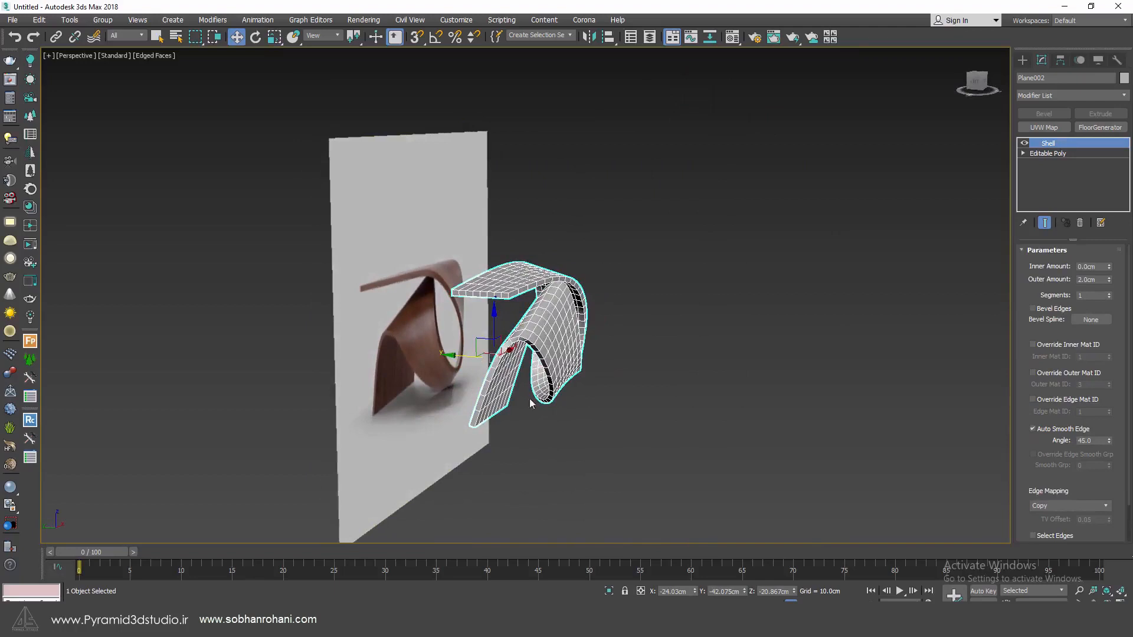
{"action": "scroll", "coordinate": [513, 405], "scroll_direction": "up", "scroll_amount": 5}
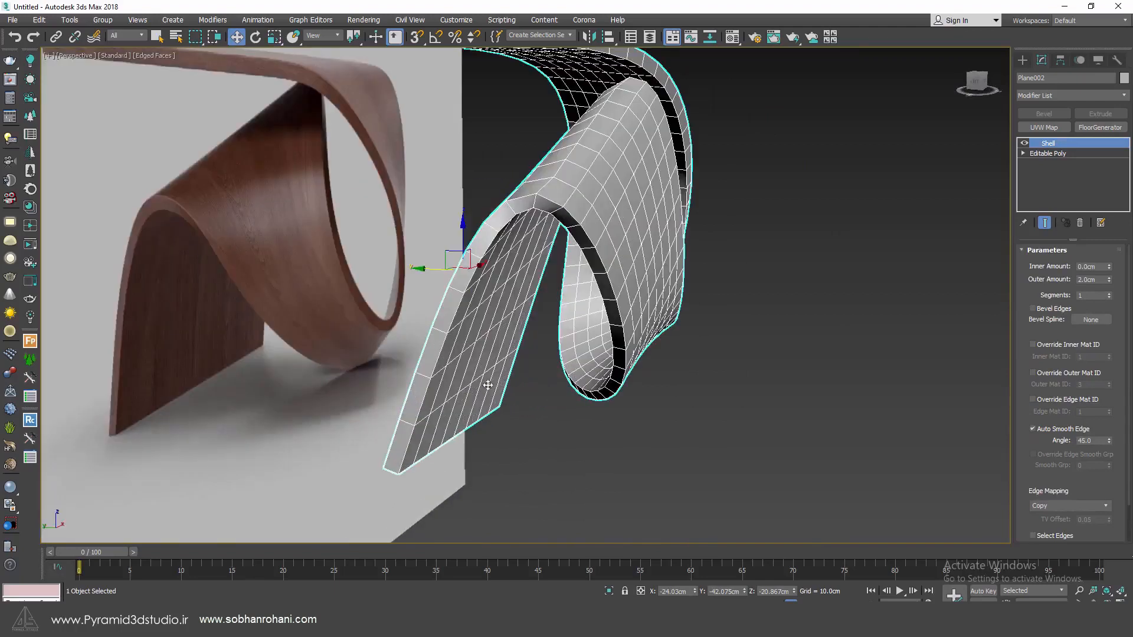
Step: Move the foot's two bottom vertices along Y toward the reference image at the Editable Poly level
{"action": "left_click", "coordinate": [1052, 154]}
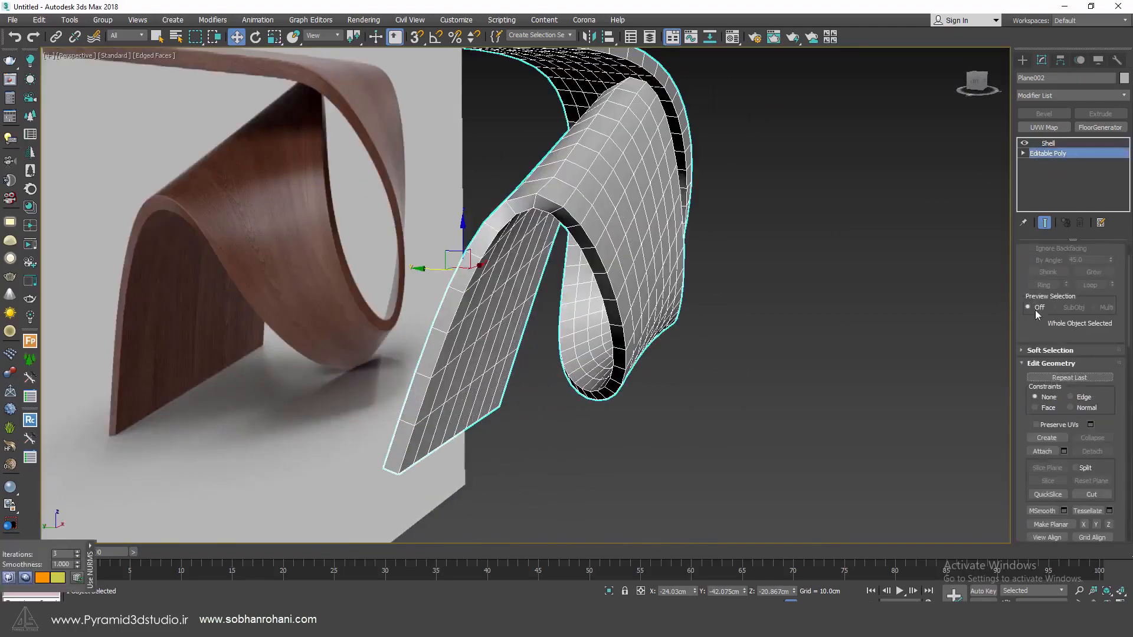
{"action": "key", "text": "1"}
{"action": "middle_click_drag", "start_coordinate": [522, 396], "coordinate": [537, 374]}
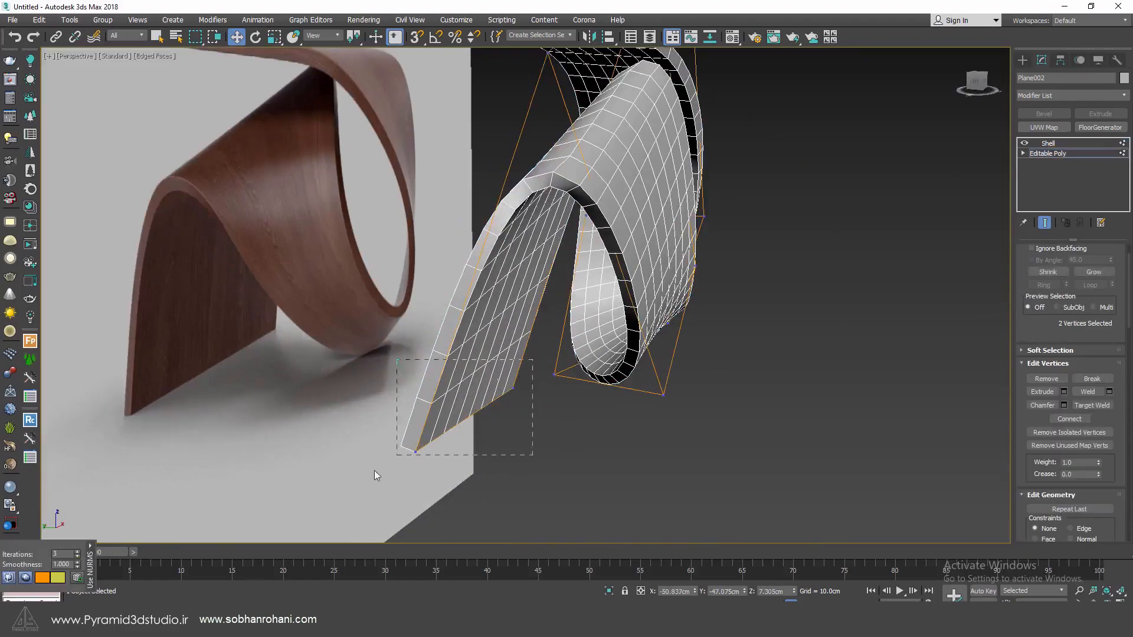
{"action": "left_click_drag", "start_coordinate": [374, 470], "coordinate": [373, 472]}
{"action": "middle_click_drag", "start_coordinate": [435, 397], "coordinate": [493, 361]}
{"action": "left_click_drag", "start_coordinate": [484, 379], "coordinate": [433, 372]}
{"action": "scroll", "coordinate": [496, 357], "scroll_direction": "down", "scroll_amount": 4}
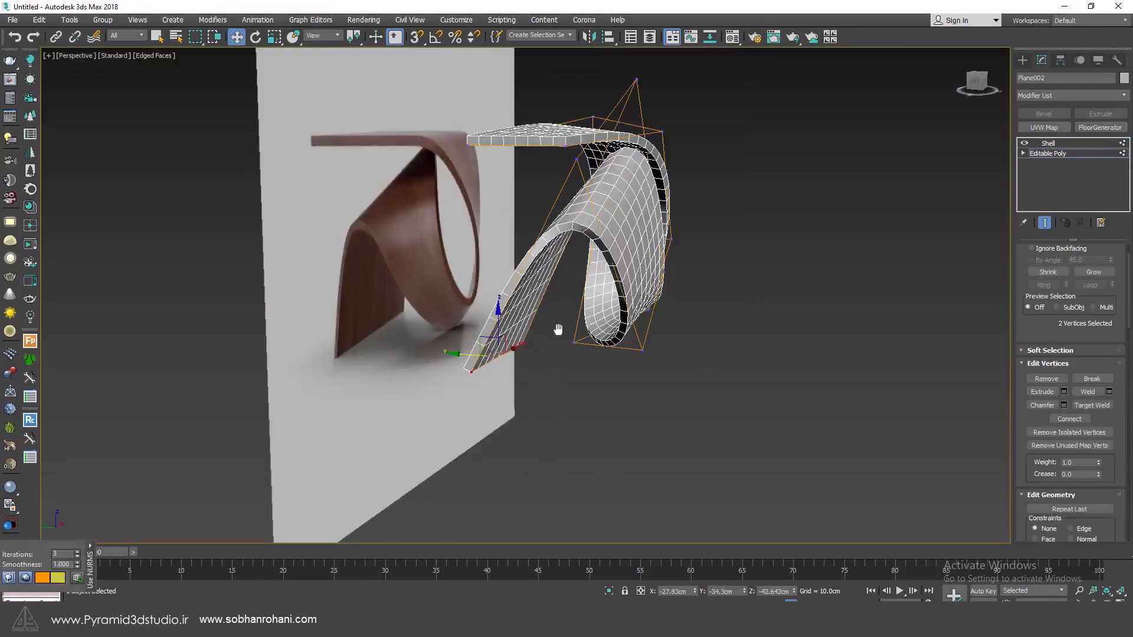
Step: Try to shift the two vertices on the loop's near edge along Y away from the reference image, and undo it
{"action": "middle_click_drag", "start_coordinate": [559, 329], "coordinate": [574, 325], "text": "alt"}
{"action": "left_click_drag", "start_coordinate": [613, 368], "coordinate": [605, 376]}
{"action": "middle_click_drag", "start_coordinate": [654, 339], "coordinate": [621, 335], "text": "alt"}
{"action": "left_click_drag", "start_coordinate": [590, 309], "coordinate": [613, 314]}
{"action": "key", "text": "ctrl+z"}
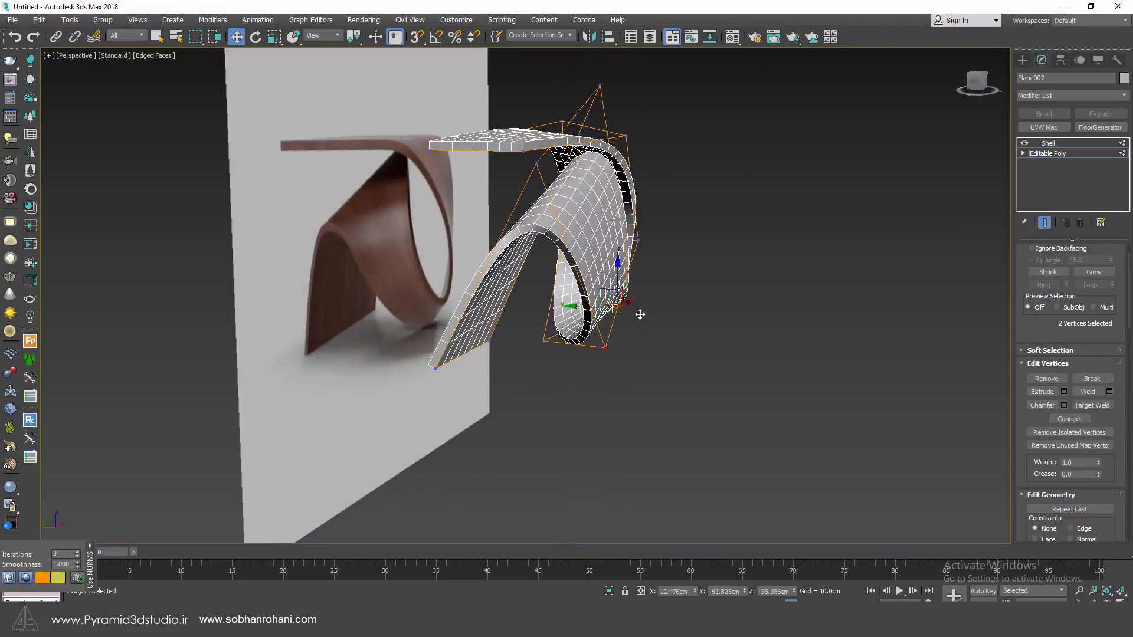
Step: Move the loop's two lower vertices along Y away from the reference image
{"action": "middle_click_drag", "start_coordinate": [642, 312], "coordinate": [699, 283], "text": "alt"}
{"action": "left_click_drag", "start_coordinate": [553, 396], "coordinate": [552, 397]}
{"action": "middle_click_drag", "start_coordinate": [637, 354], "coordinate": [586, 368], "text": "alt"}
{"action": "left_click_drag", "start_coordinate": [564, 319], "coordinate": [593, 320]}
Step: Move the two vertices at the tabletop's outer curve along Y toward the reference image
{"action": "middle_click_drag", "start_coordinate": [633, 305], "coordinate": [530, 263], "text": "alt"}
{"action": "left_click_drag", "start_coordinate": [484, 395], "coordinate": [484, 392]}
{"action": "middle_click_drag", "start_coordinate": [483, 391], "coordinate": [502, 302], "text": "alt"}
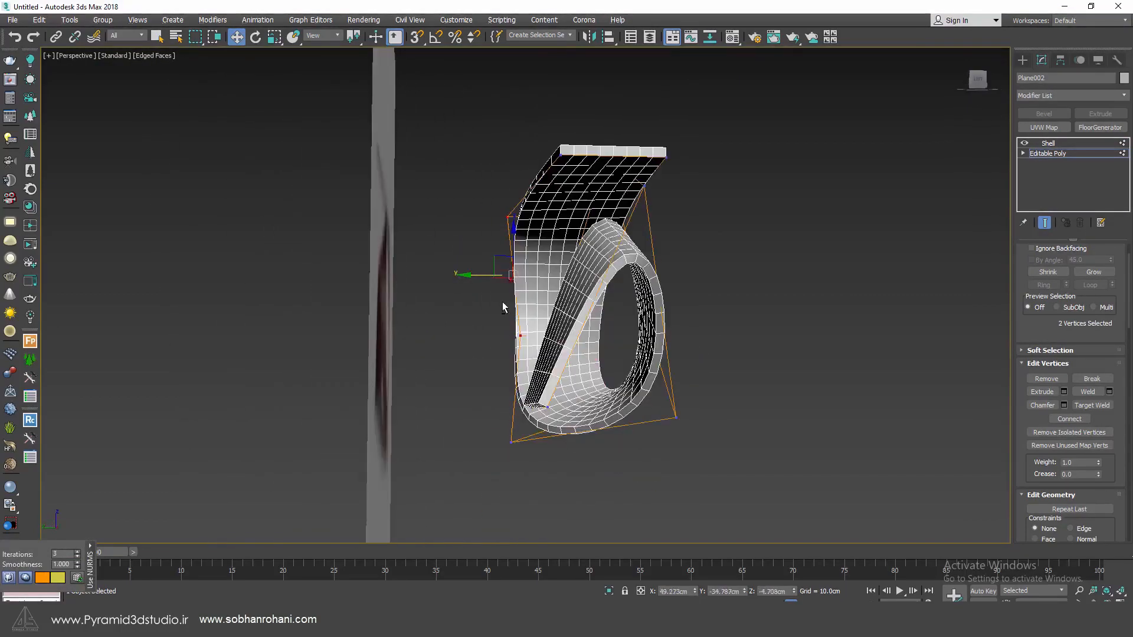
{"action": "middle_click_drag", "start_coordinate": [504, 344], "coordinate": [505, 270], "text": "alt"}
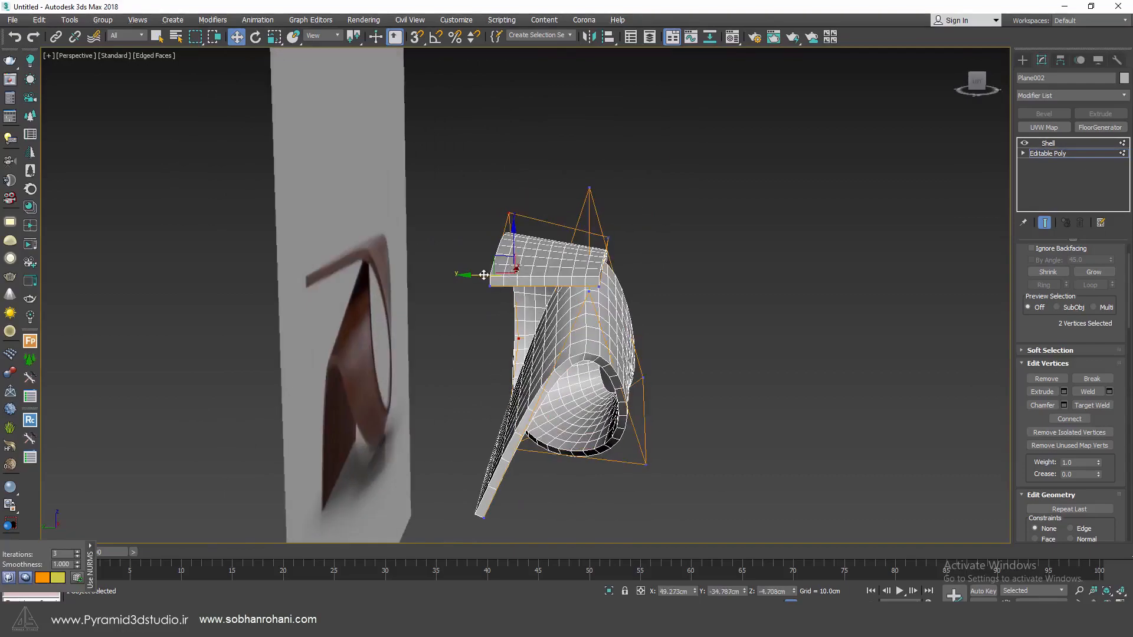
{"action": "mouse_move", "coordinate": [483, 275]}
{"action": "left_mouse_down"}
{"action": "mouse_move", "coordinate": [463, 271]}
{"action": "mouse_move", "coordinate": [480, 268]}
{"action": "left_mouse_up"}
{"action": "middle_click_drag", "start_coordinate": [481, 267], "coordinate": [705, 266], "text": "alt"}
Step: Compare the ribbon with and without the Shell end result against the reference image
{"action": "left_click", "coordinate": [1045, 222]}
{"action": "middle_click_drag", "start_coordinate": [589, 245], "coordinate": [601, 245], "text": "alt"}
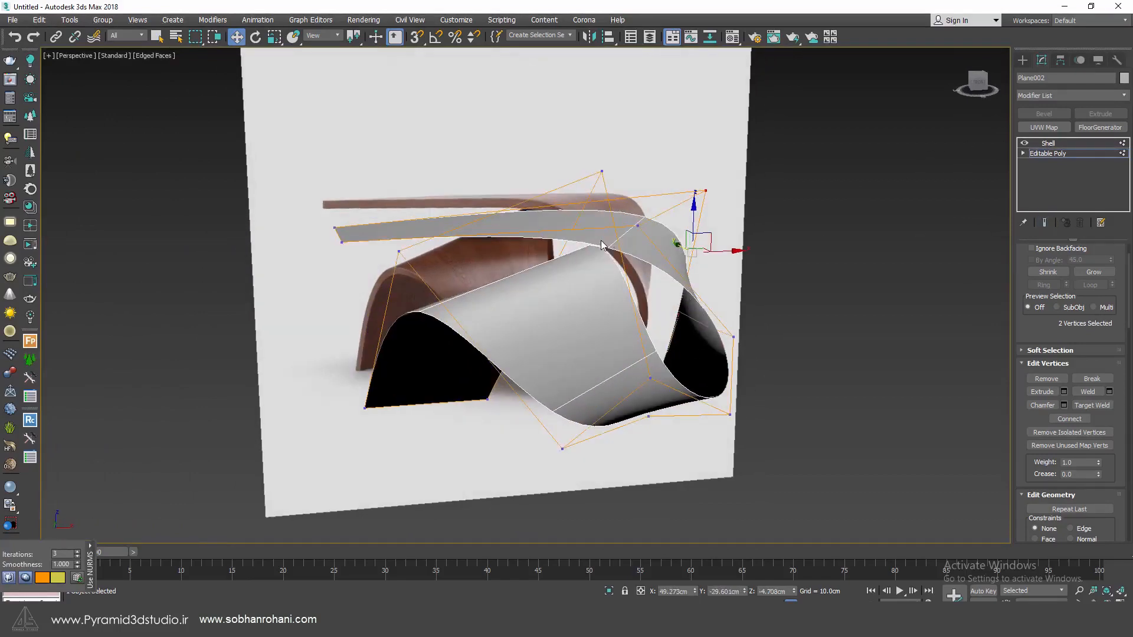
{"action": "left_click", "coordinate": [1047, 222]}
{"action": "left_click", "coordinate": [1048, 142]}
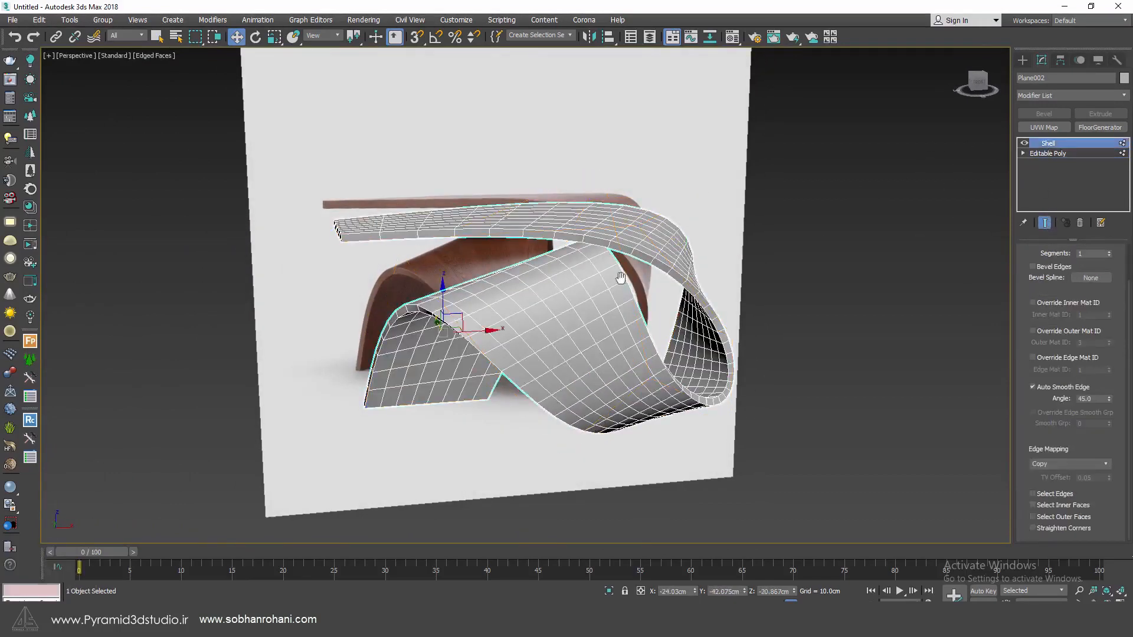
Step: Set the NURMS subdivision display iterations to 5 at the ribbon's Editable Poly level, and return to the Shell modifier
{"action": "left_click", "coordinate": [1064, 154]}
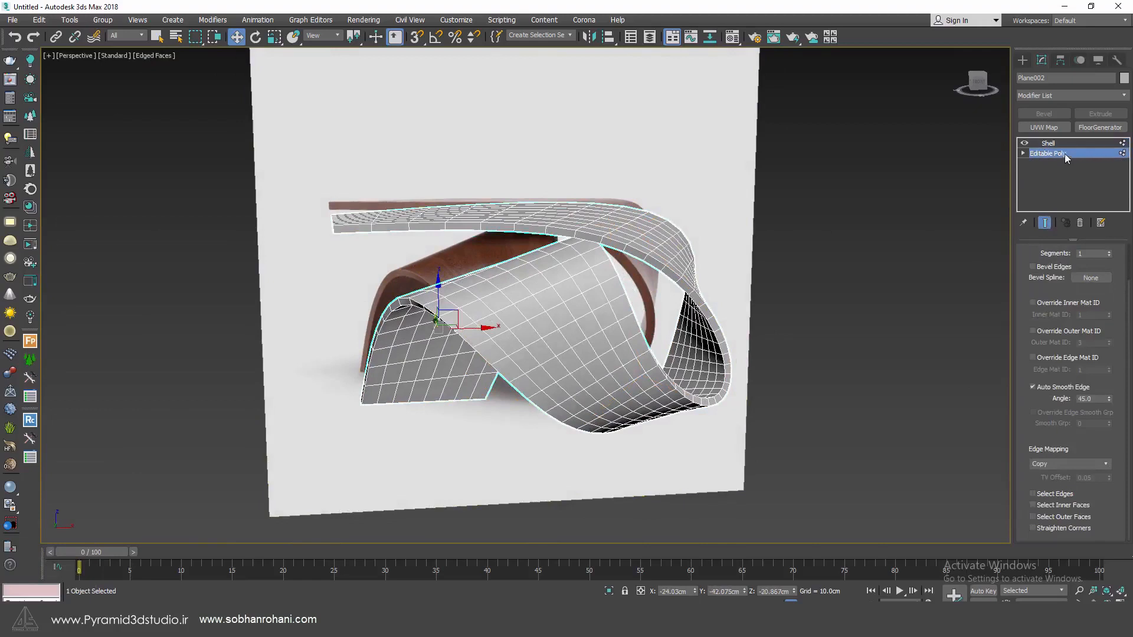
{"action": "scroll", "coordinate": [1019, 384], "scroll_direction": "down", "scroll_amount": 5}
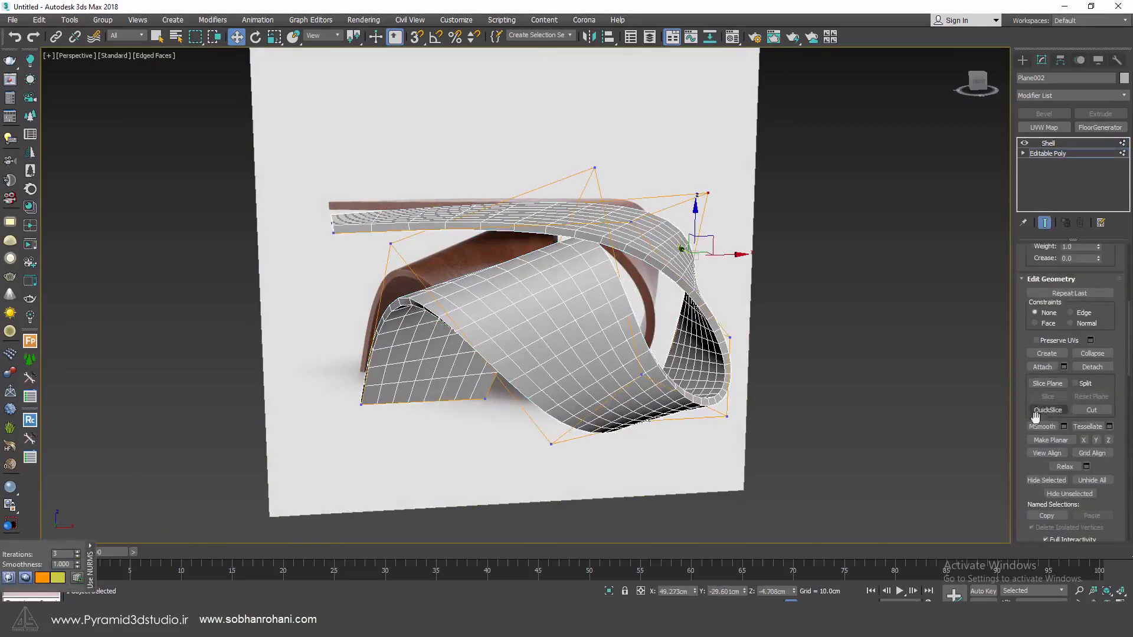
{"action": "scroll", "coordinate": [1022, 430], "scroll_direction": "down", "scroll_amount": 4}
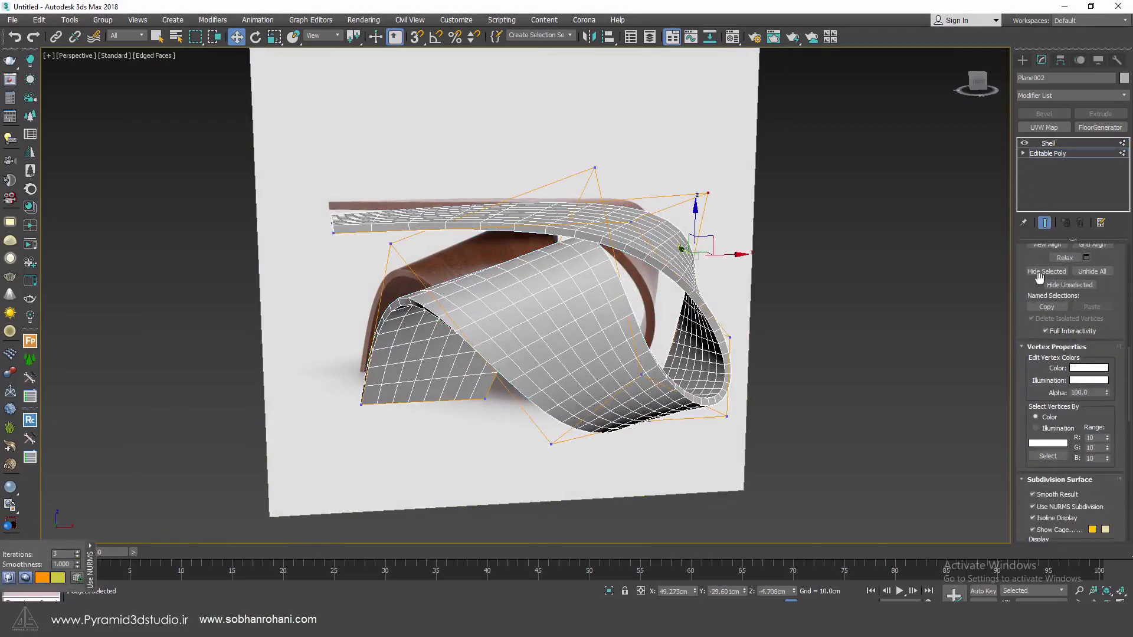
{"action": "scroll", "coordinate": [1020, 413], "scroll_direction": "up", "scroll_amount": 6}
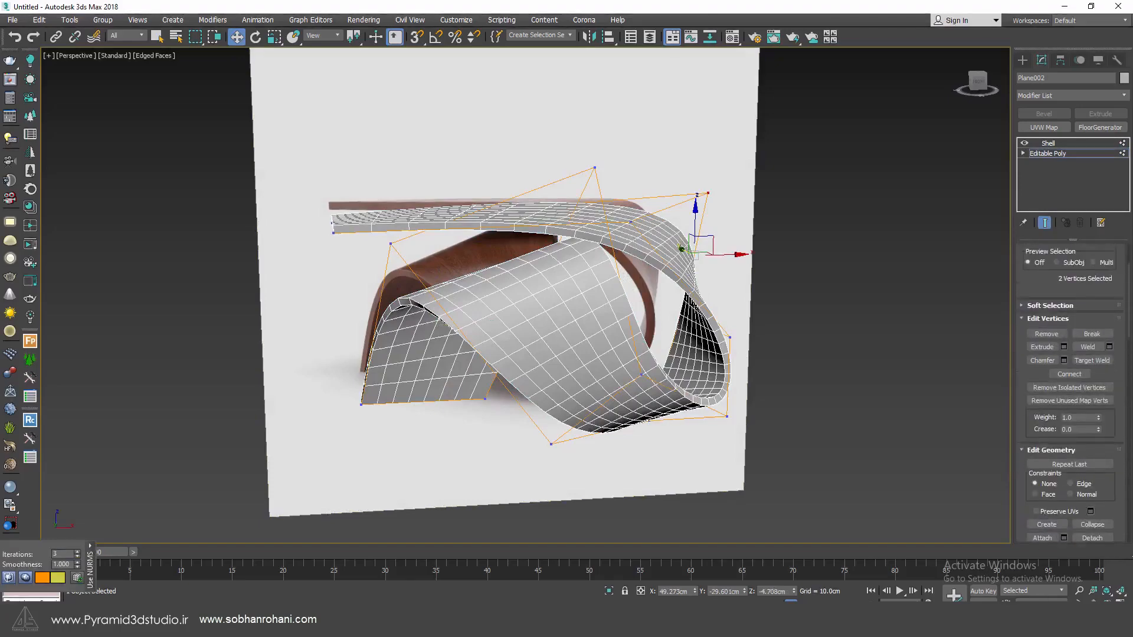
{"action": "scroll", "coordinate": [1068, 383], "scroll_direction": "down", "scroll_amount": 6}
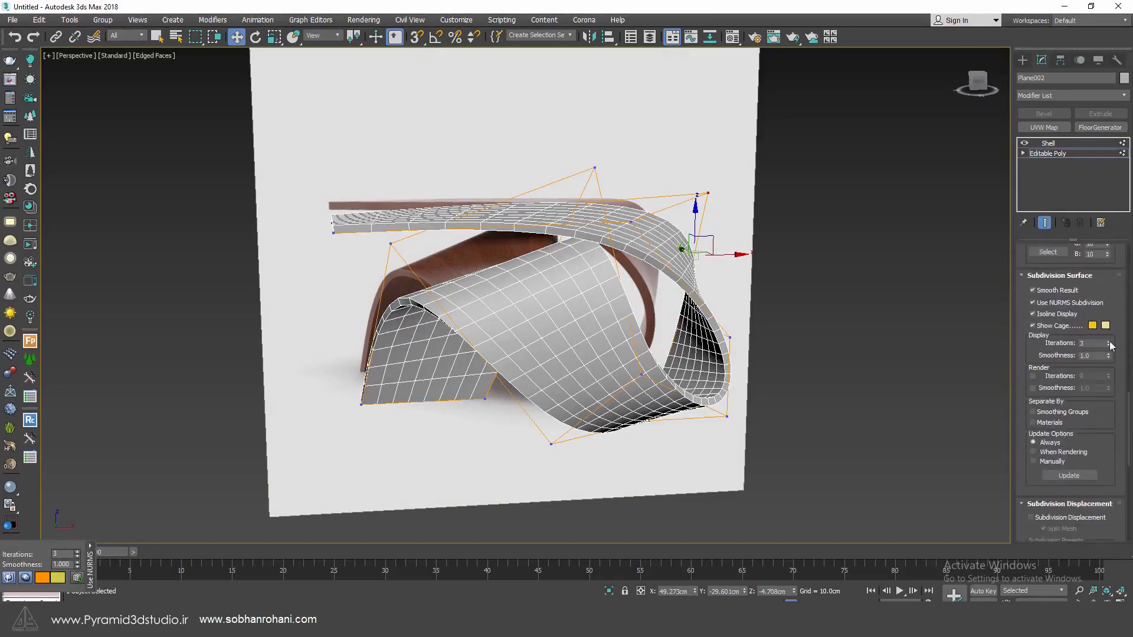
{"action": "left_click", "coordinate": [1109, 342]}
{"action": "left_click", "coordinate": [1108, 341]}
{"action": "mouse_move", "coordinate": [670, 311]}
{"action": "middle_mouse_down", "text": "alt"}
{"action": "mouse_move", "coordinate": [636, 303]}
{"action": "mouse_move", "coordinate": [652, 299]}
{"action": "middle_mouse_up", "text": "alt"}
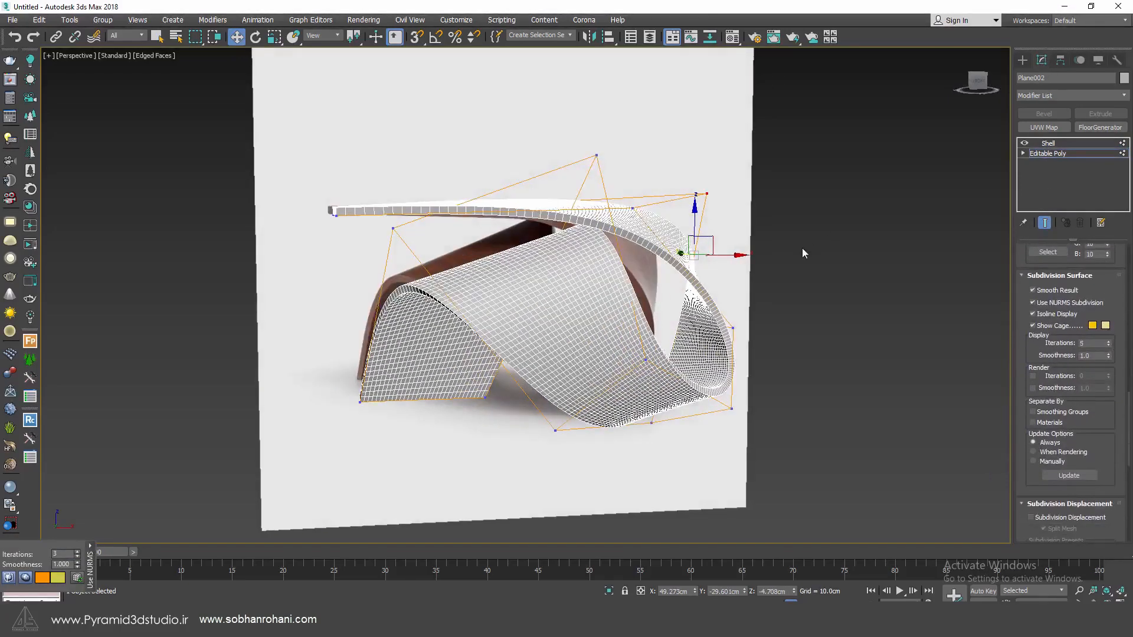
{"action": "left_click", "coordinate": [1029, 144]}
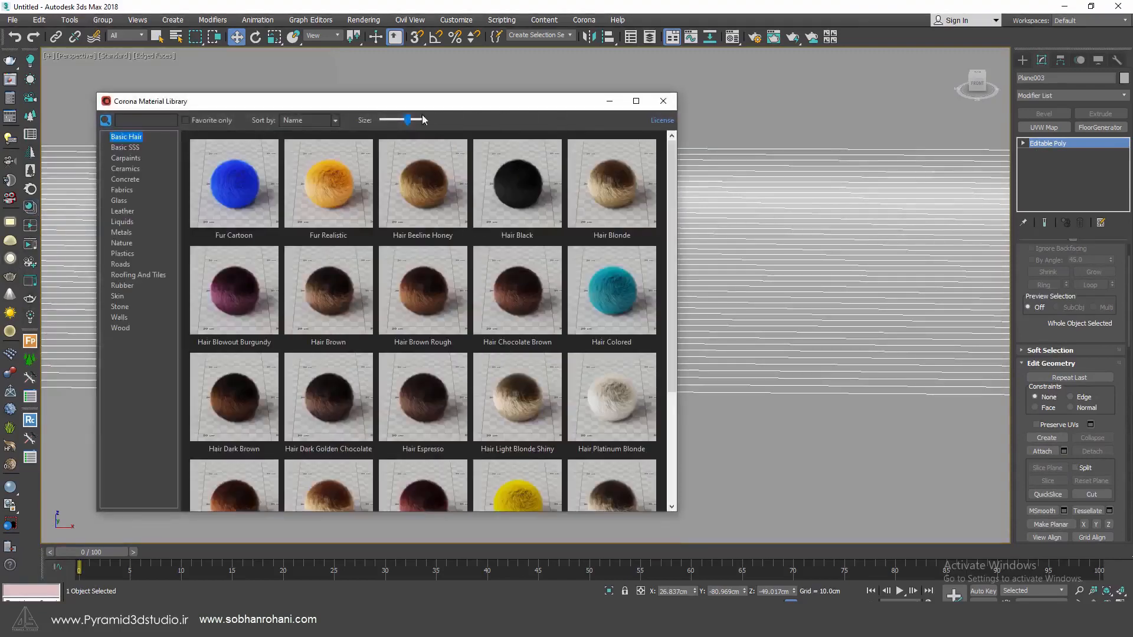
Step: Move and shrink the Corona Material Library window clear of the ribbon, and show its Wood materials
{"action": "left_click_drag", "start_coordinate": [423, 102], "coordinate": [986, 84]}
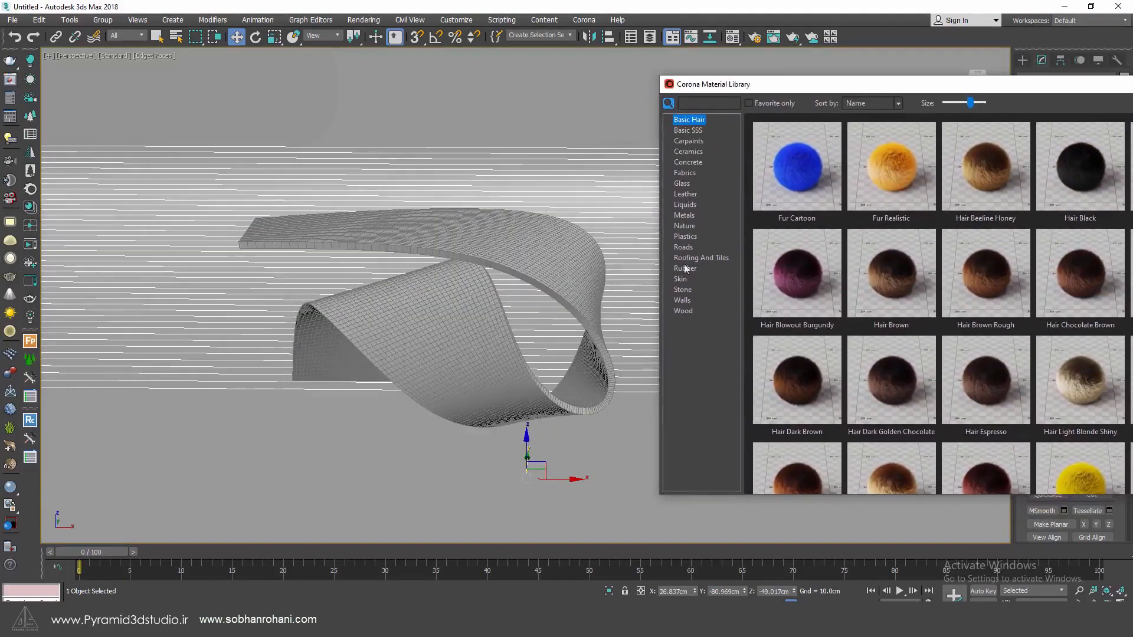
{"action": "left_click_drag", "start_coordinate": [881, 90], "coordinate": [769, 89]}
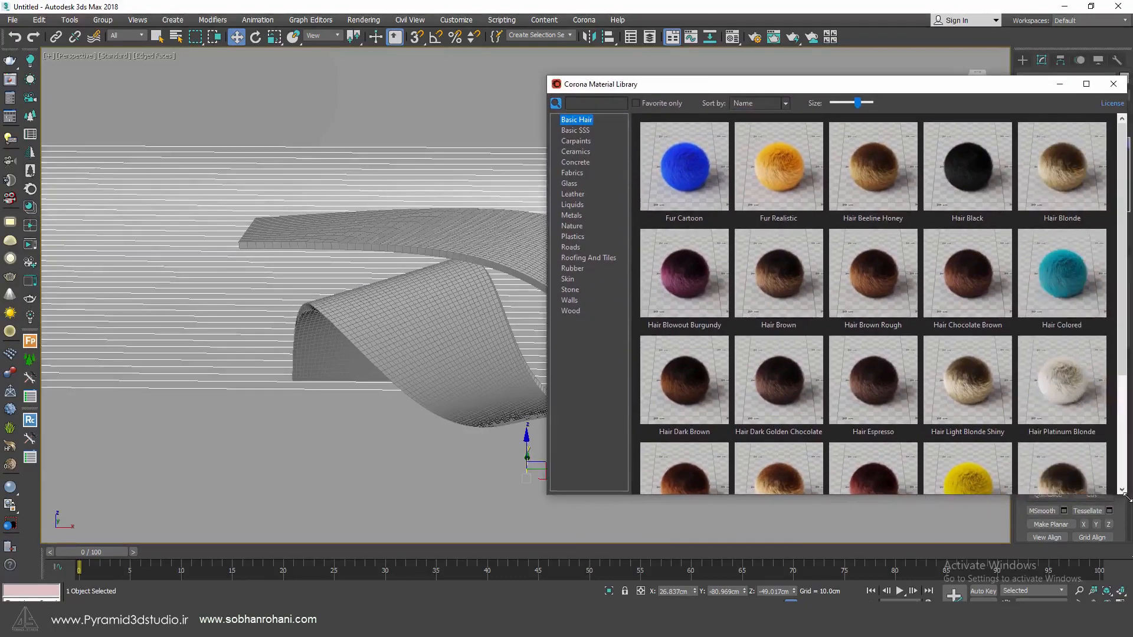
{"action": "left_click_drag", "start_coordinate": [1125, 497], "coordinate": [1029, 456]}
{"action": "left_click_drag", "start_coordinate": [707, 83], "coordinate": [753, 79]}
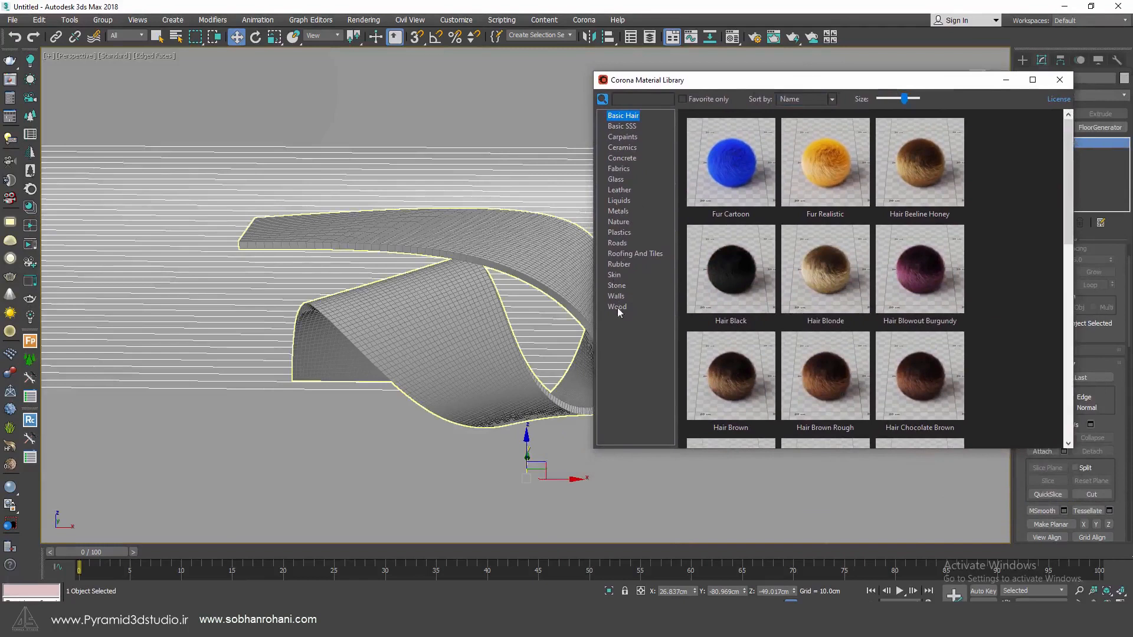
{"action": "left_click", "coordinate": [617, 307]}
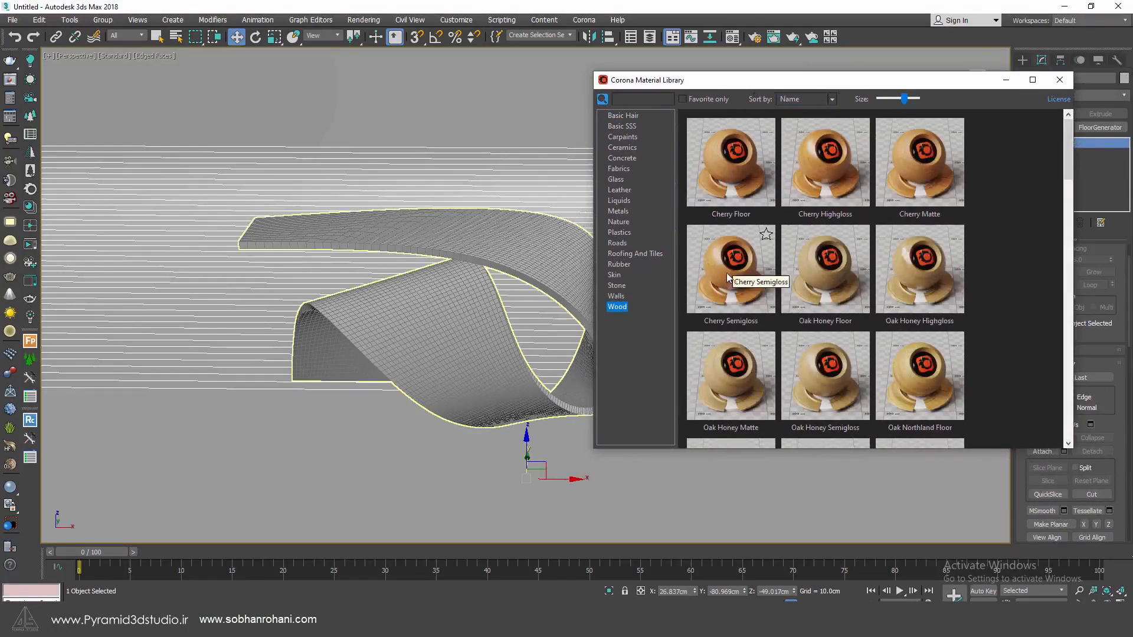
Step: Apply a walnut wood material from the library to the ribbon, and close the library
{"action": "left_click_drag", "start_coordinate": [1069, 155], "coordinate": [1054, 268]}
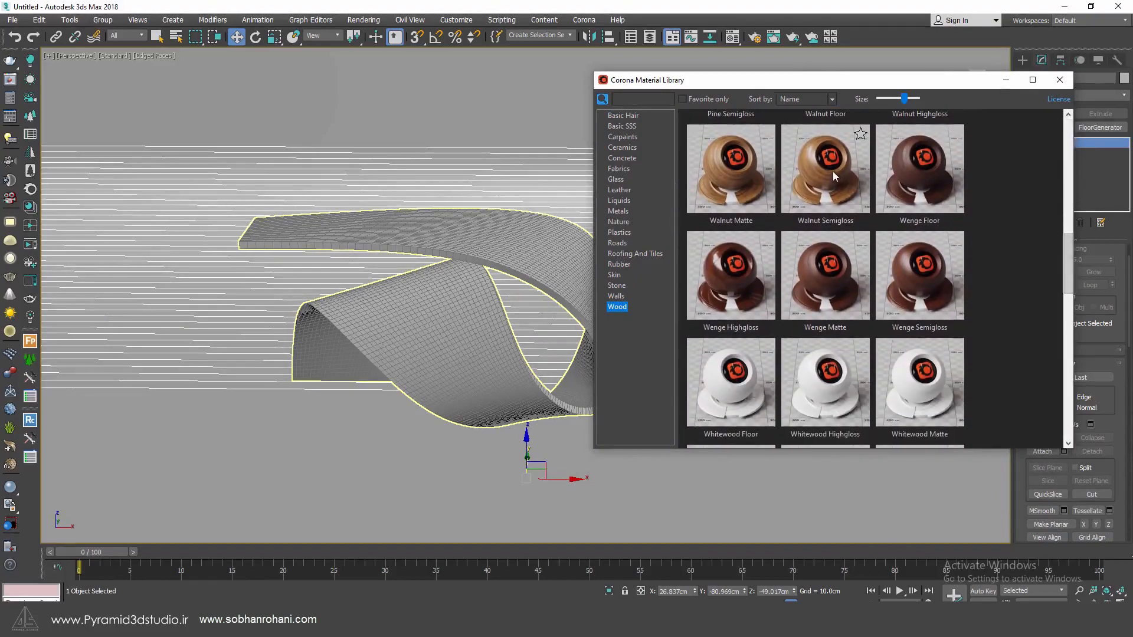
{"action": "scroll", "coordinate": [1066, 315], "scroll_direction": "down", "scroll_amount": 1}
{"action": "left_click_drag", "start_coordinate": [1066, 316], "coordinate": [1074, 247]}
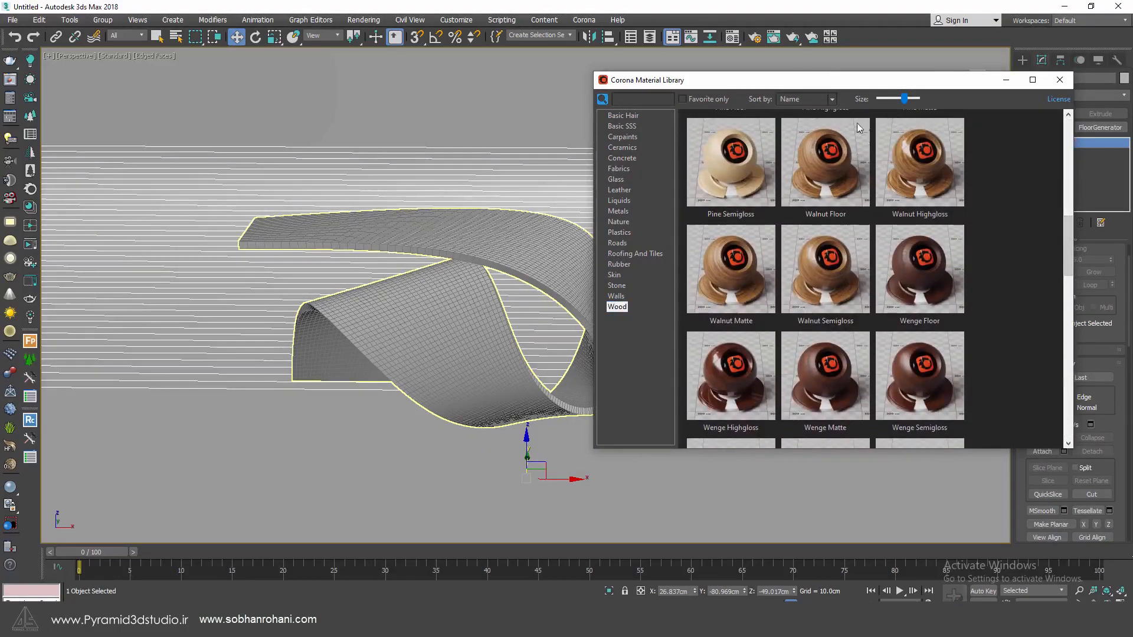
{"action": "double_click", "coordinate": [890, 129]}
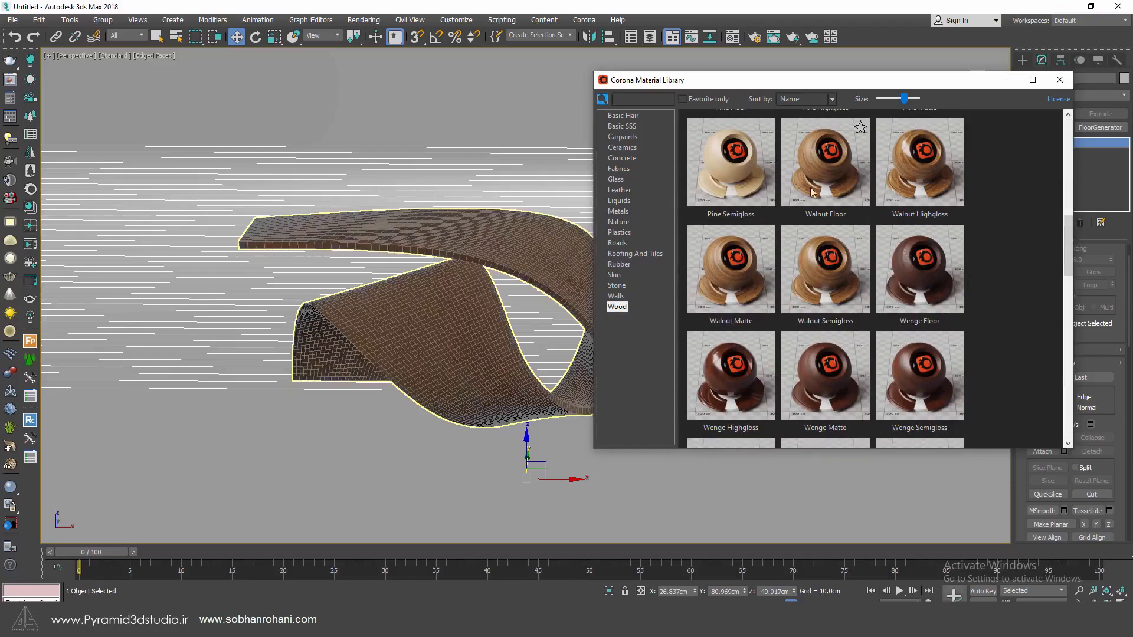
{"action": "left_click", "coordinate": [1059, 80]}
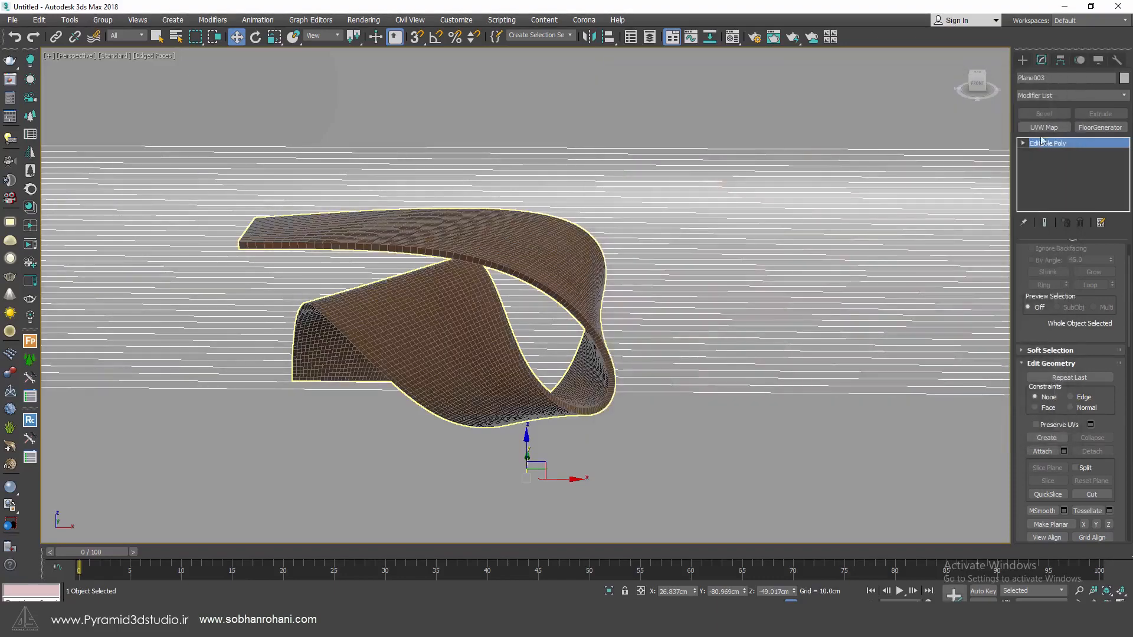
Step: Add a box-mapped UVW Map modifier to the selected backdrop, with length, width and height of 1 cm
{"action": "left_click", "coordinate": [1043, 128]}
{"action": "middle_click_drag", "start_coordinate": [495, 277], "coordinate": [986, 312], "text": "alt"}
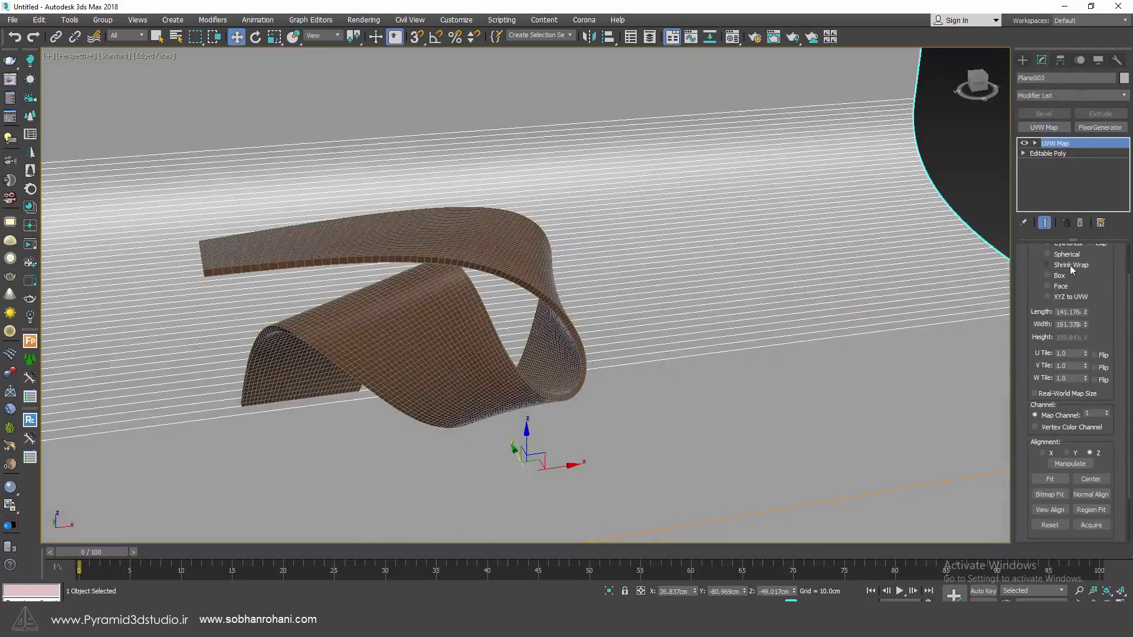
{"action": "left_click", "coordinate": [1057, 277]}
{"action": "mouse_move", "coordinate": [791, 317]}
{"action": "middle_mouse_down", "text": "alt"}
{"action": "mouse_move", "coordinate": [763, 304]}
{"action": "mouse_move", "coordinate": [802, 302]}
{"action": "middle_mouse_up", "text": "alt"}
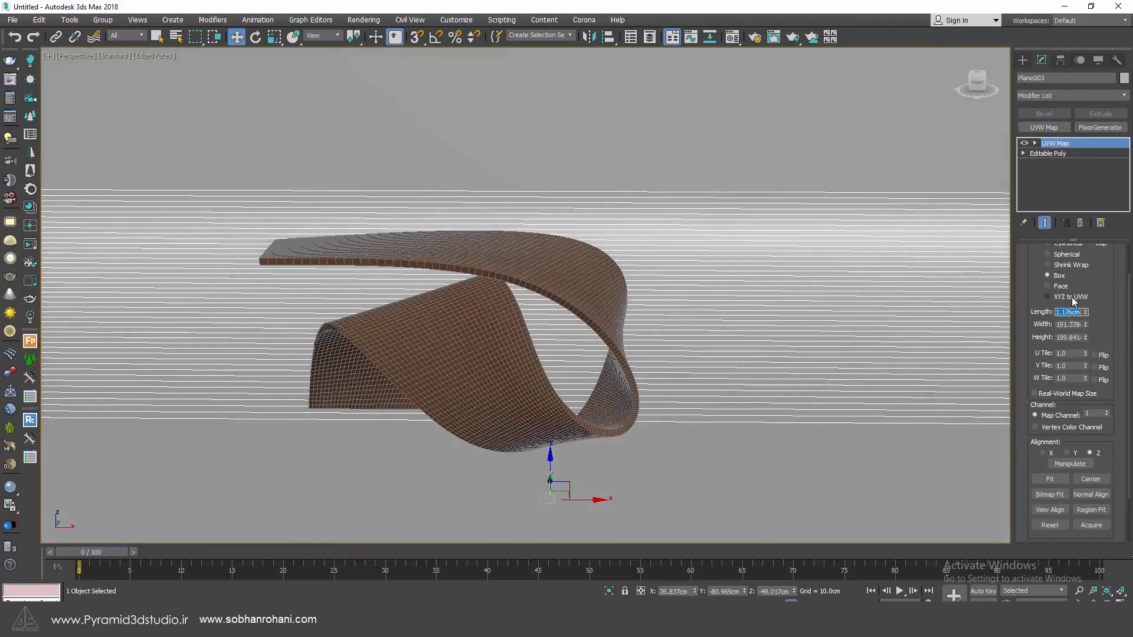
{"action": "type", "text": "1"}
{"action": "key", "text": "Tab"}
{"action": "type", "text": "1"}
{"action": "key", "text": "Tab"}
{"action": "type", "text": "1"}
{"action": "key", "text": "Tab"}
Step: Select the ribbon and lower it about 5.8 cm toward the backdrop floor in the front view
{"action": "middle_click_drag", "start_coordinate": [611, 270], "coordinate": [643, 274]}
{"action": "middle_click_drag", "start_coordinate": [379, 264], "coordinate": [531, 311]}
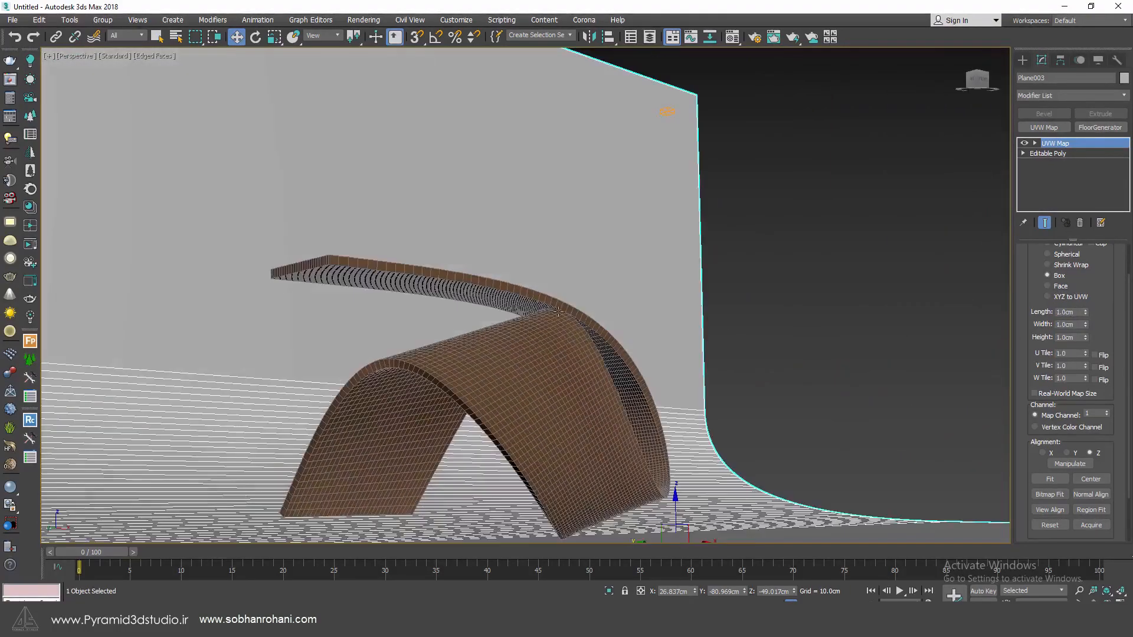
{"action": "middle_click_drag", "start_coordinate": [581, 236], "coordinate": [619, 309], "text": "alt"}
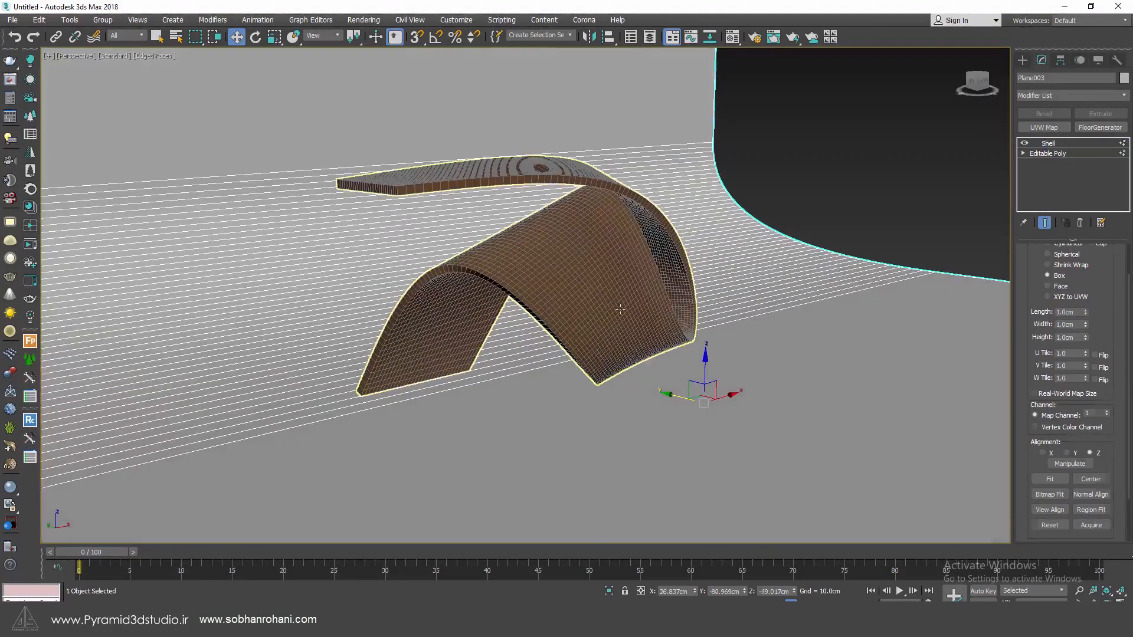
{"action": "left_click", "coordinate": [572, 302]}
{"action": "middle_click_drag", "start_coordinate": [432, 299], "coordinate": [575, 325], "text": "alt"}
{"action": "key", "text": "f"}
{"action": "scroll", "coordinate": [552, 329], "scroll_direction": "up", "scroll_amount": 2}
{"action": "left_click_drag", "start_coordinate": [575, 326], "coordinate": [578, 334]}
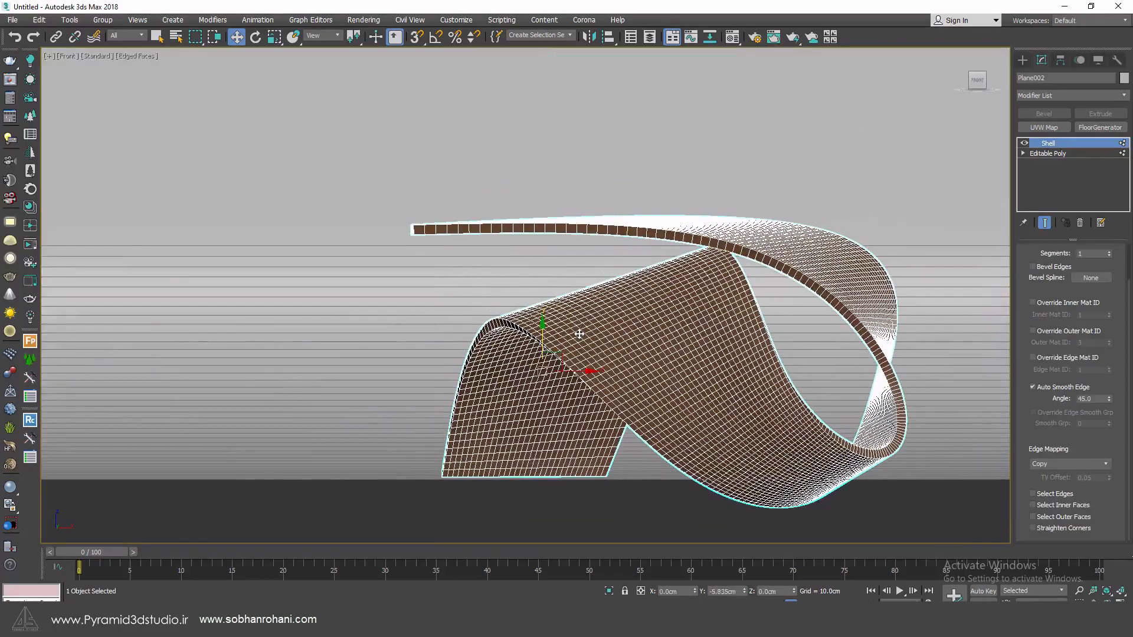
{"action": "key", "text": "p"}
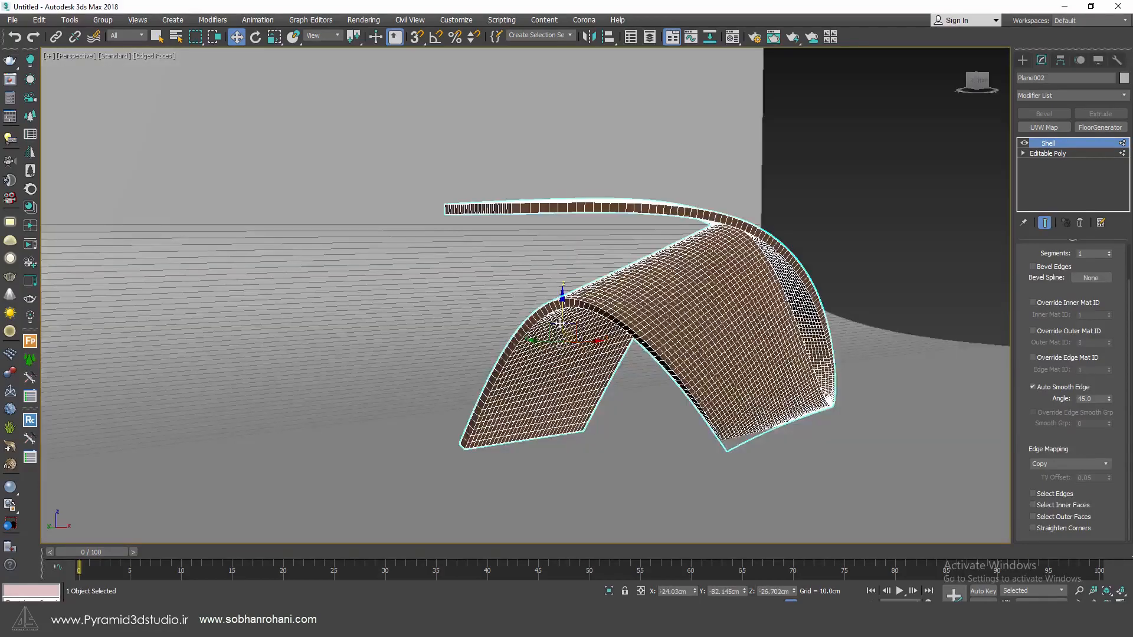
{"action": "mouse_move", "coordinate": [561, 323]}
{"action": "middle_mouse_down", "text": "alt"}
{"action": "mouse_move", "coordinate": [600, 312]}
{"action": "mouse_move", "coordinate": [582, 319]}
{"action": "mouse_move", "coordinate": [581, 277]}
{"action": "mouse_move", "coordinate": [579, 312]}
{"action": "mouse_move", "coordinate": [563, 307]}
{"action": "mouse_move", "coordinate": [552, 320]}
{"action": "middle_mouse_up", "text": "alt"}
{"action": "left_click", "coordinate": [1070, 153]}
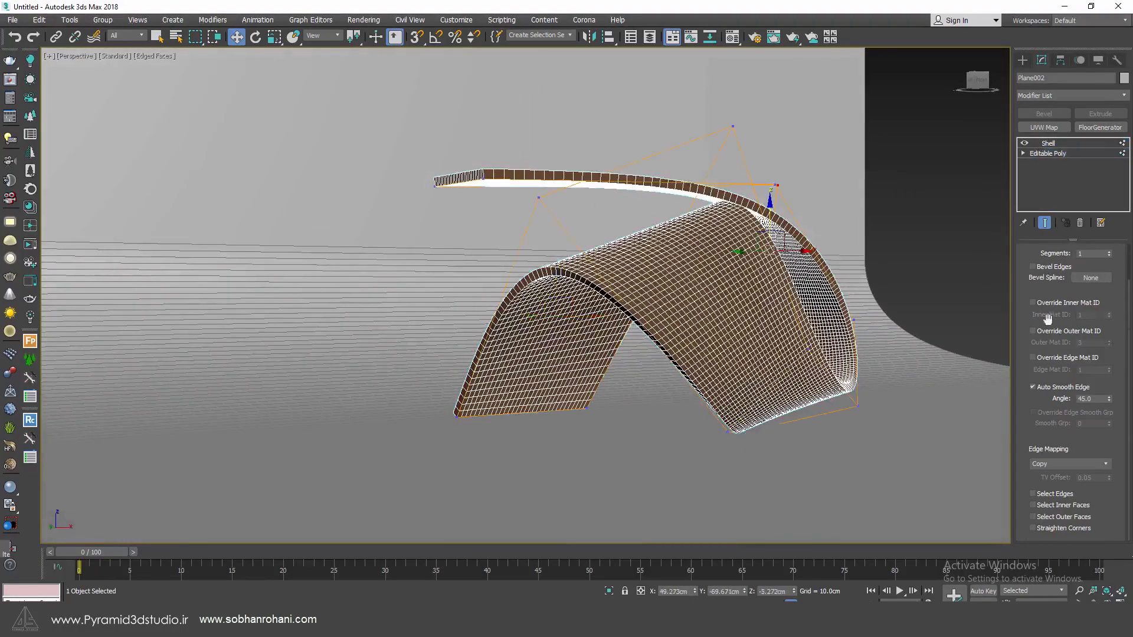
{"action": "key", "text": "1"}
{"action": "key", "text": "1"}
{"action": "left_click", "coordinate": [614, 384]}
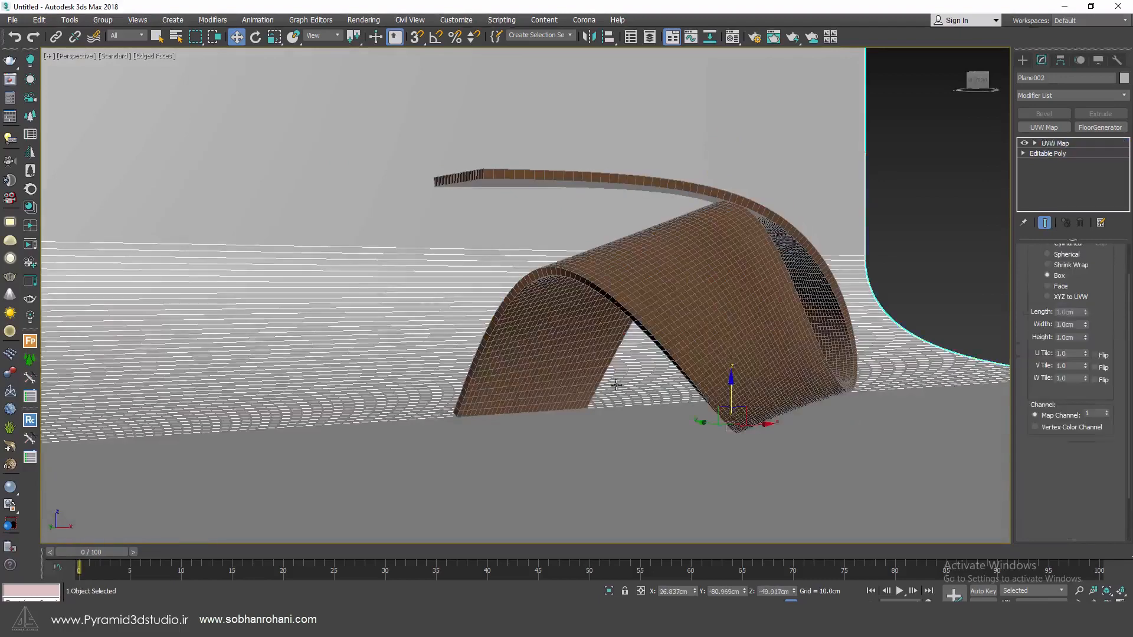
{"action": "left_click", "coordinate": [566, 359]}
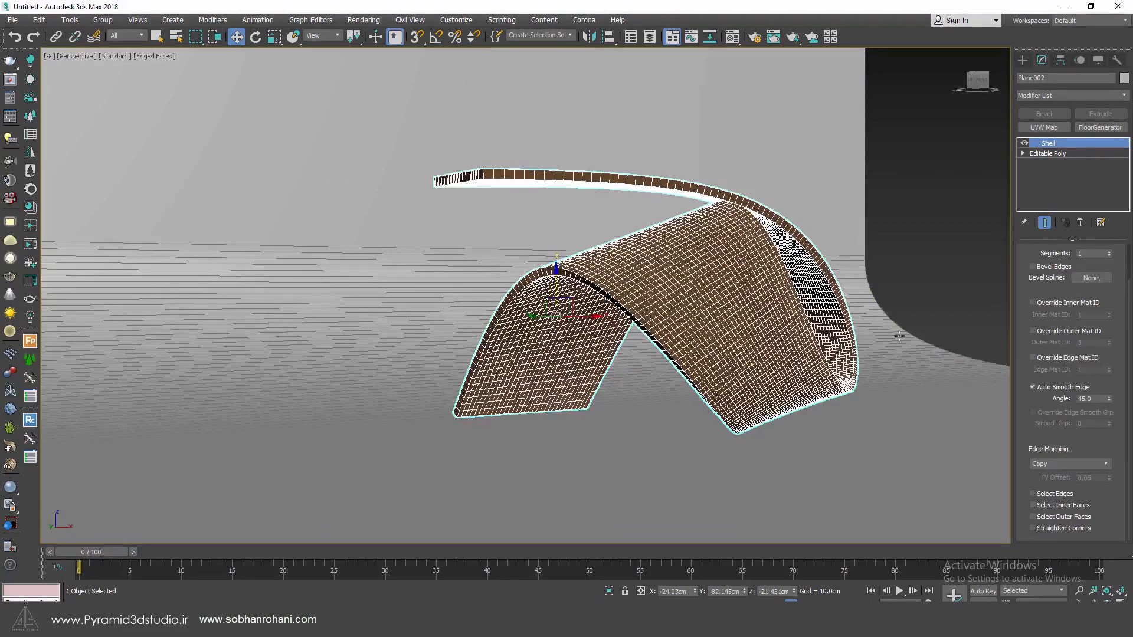
Step: Lower the foot's two bottom vertices along Z toward the floor at the ribbon's Editable Poly level
{"action": "left_click", "coordinate": [1048, 153]}
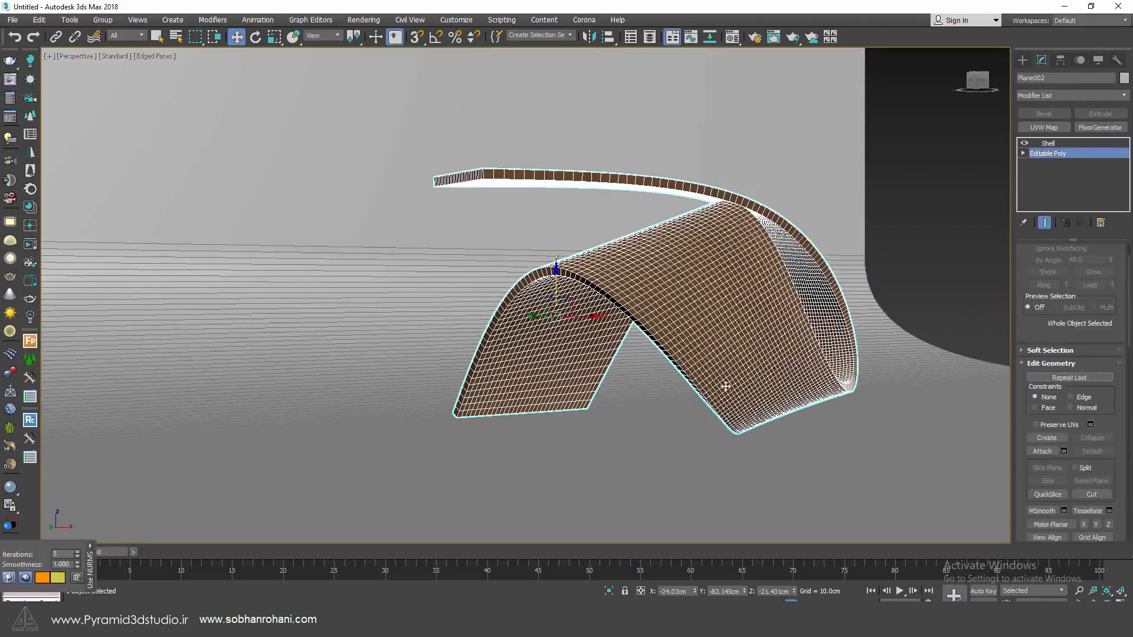
{"action": "key", "text": "1"}
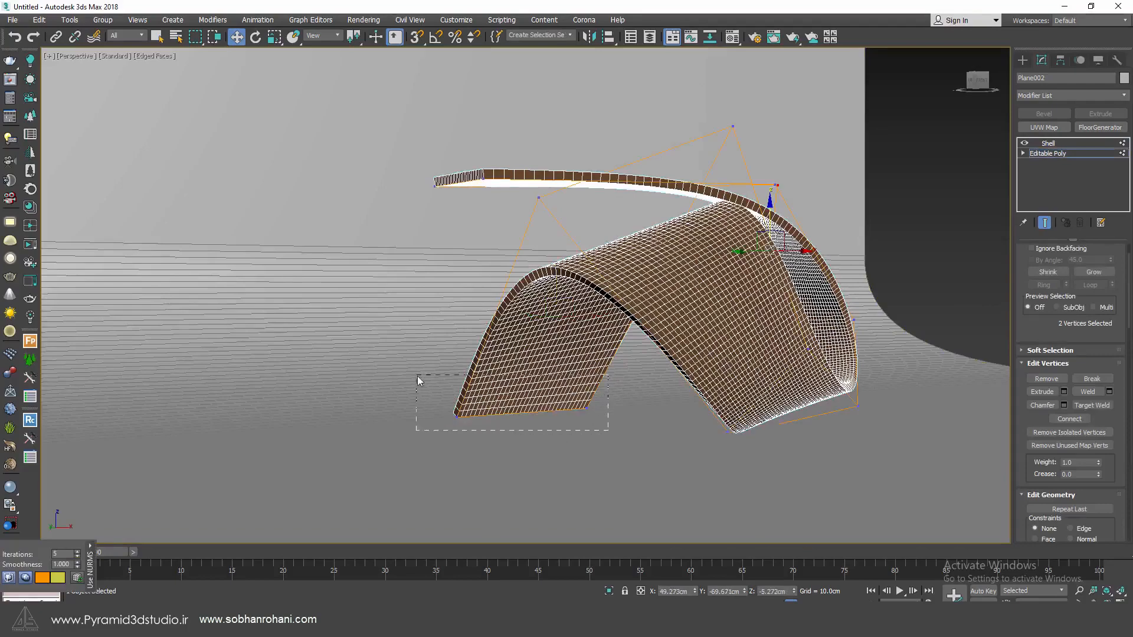
{"action": "left_click_drag", "start_coordinate": [417, 377], "coordinate": [416, 375]}
{"action": "left_click_drag", "start_coordinate": [522, 378], "coordinate": [531, 399]}
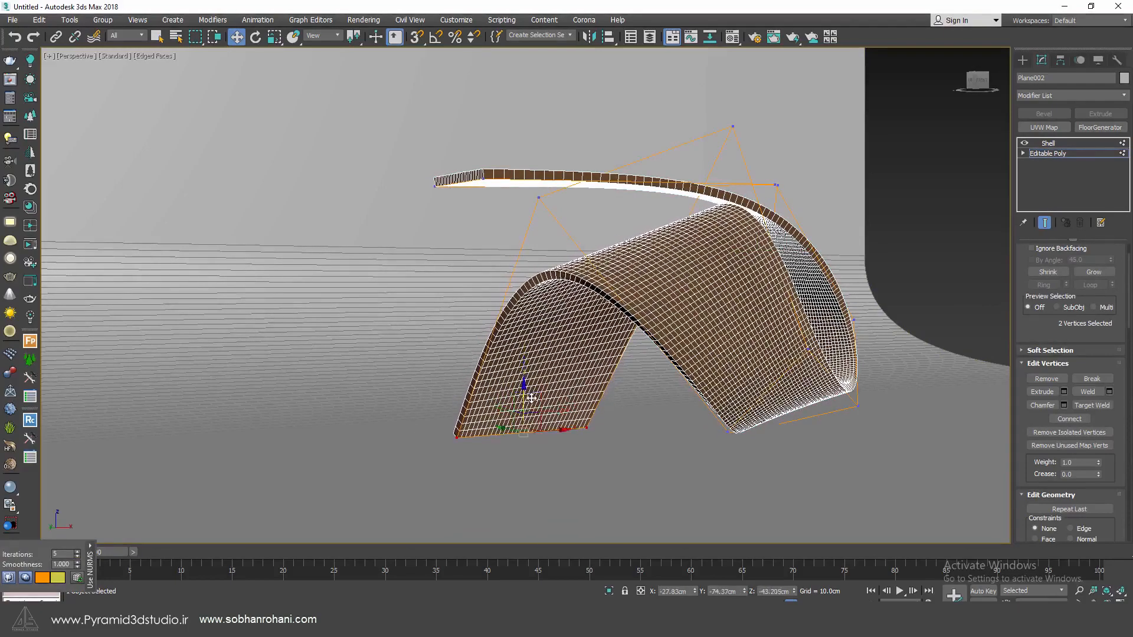
{"action": "key", "text": "1"}
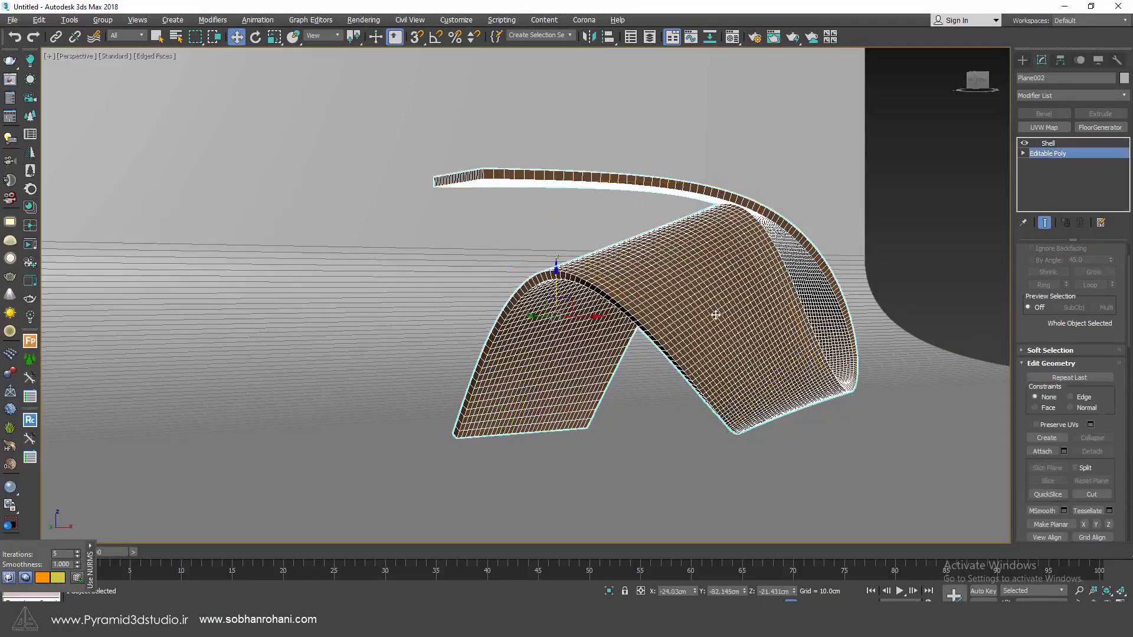
Step: Raise the whole ribbon about 0.9 cm along Z above the backdrop floor
{"action": "middle_click_drag", "start_coordinate": [715, 313], "coordinate": [682, 339], "text": "alt"}
{"action": "left_click_drag", "start_coordinate": [453, 239], "coordinate": [454, 233]}
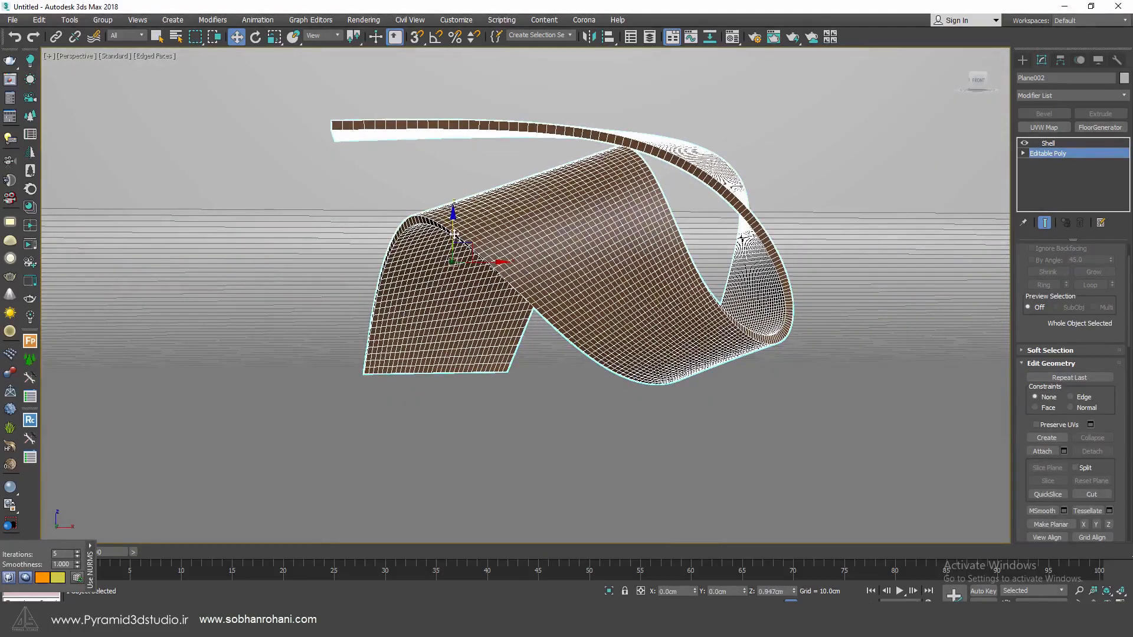
{"action": "middle_click_drag", "start_coordinate": [502, 258], "coordinate": [644, 255], "text": "alt"}
Step: Try to start Corona interactive rendering of the ribbon scene
{"action": "scroll", "coordinate": [495, 259], "scroll_direction": "down", "scroll_amount": 2}
{"action": "scroll", "coordinate": [496, 254], "scroll_direction": "up", "scroll_amount": 4}
{"action": "scroll", "coordinate": [588, 266], "scroll_direction": "down", "scroll_amount": 3}
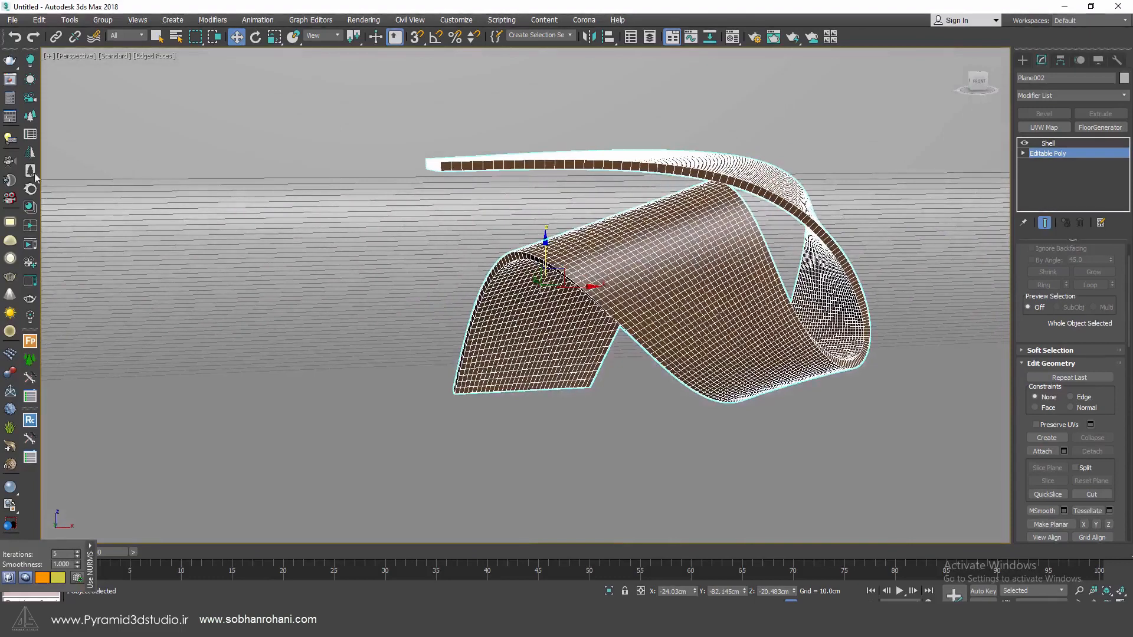
{"action": "left_click", "coordinate": [30, 245]}
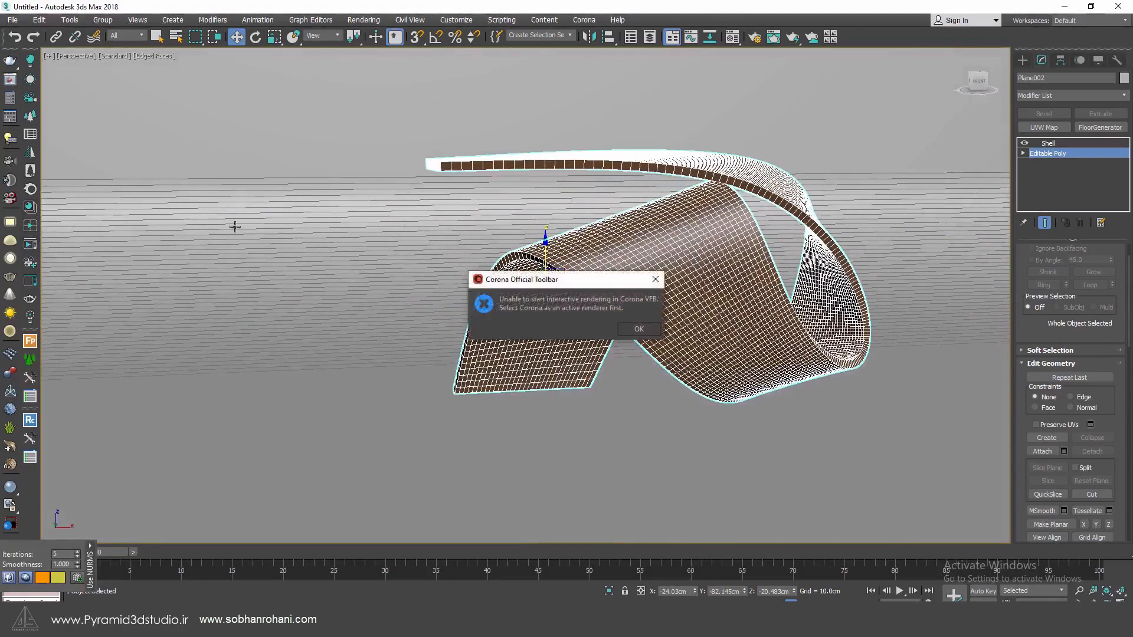
{"action": "left_click", "coordinate": [638, 328]}
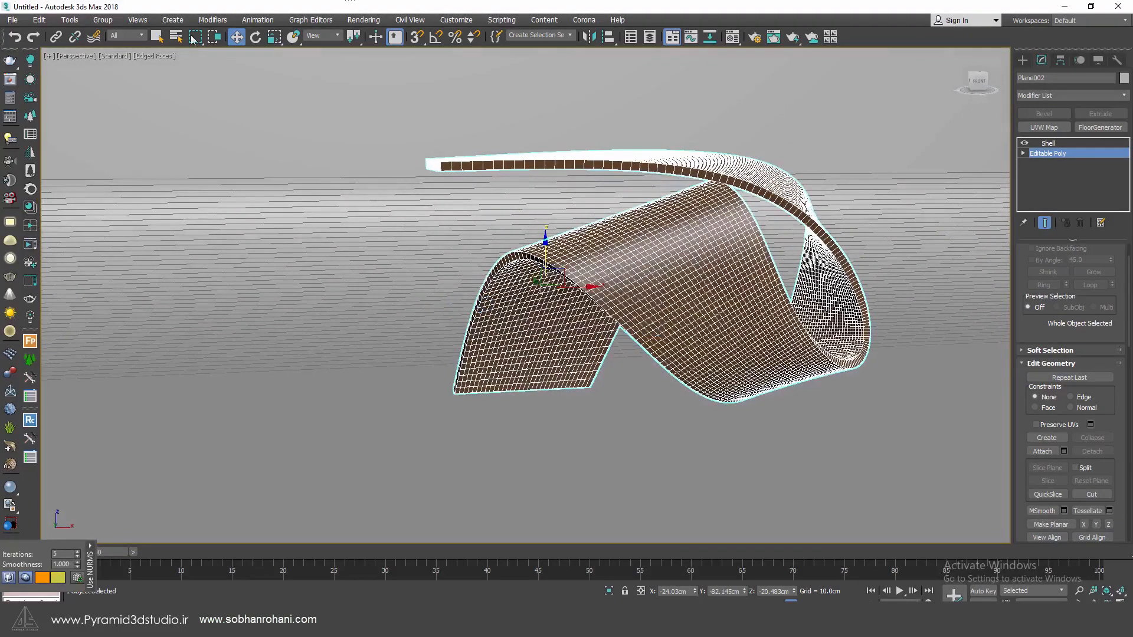
{"action": "left_click", "coordinate": [30, 189]}
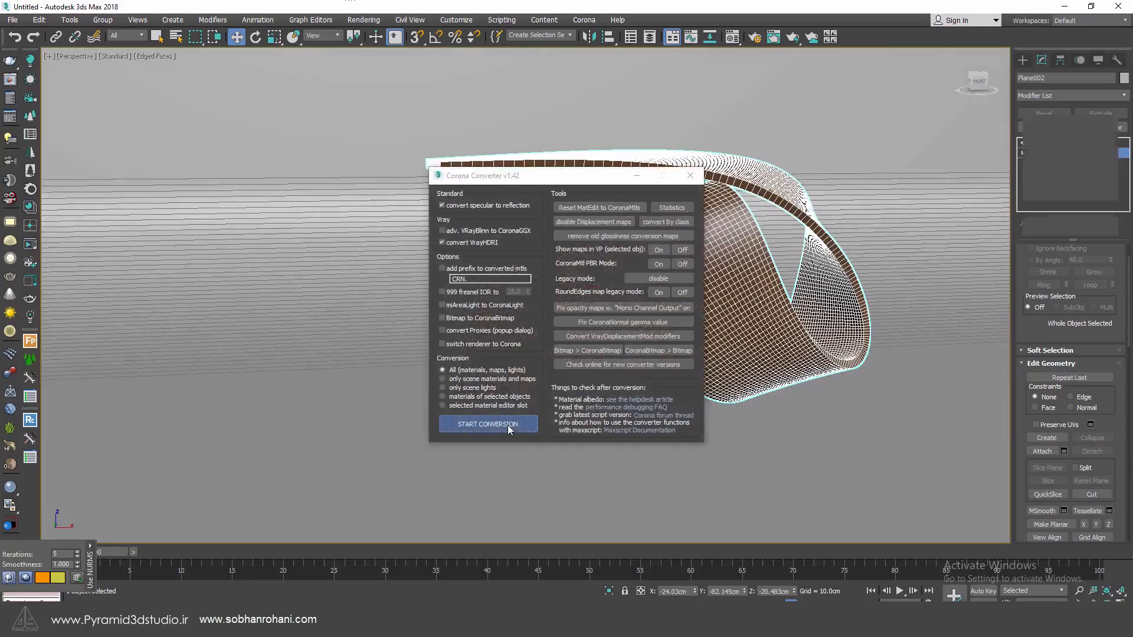
{"action": "left_click", "coordinate": [690, 175]}
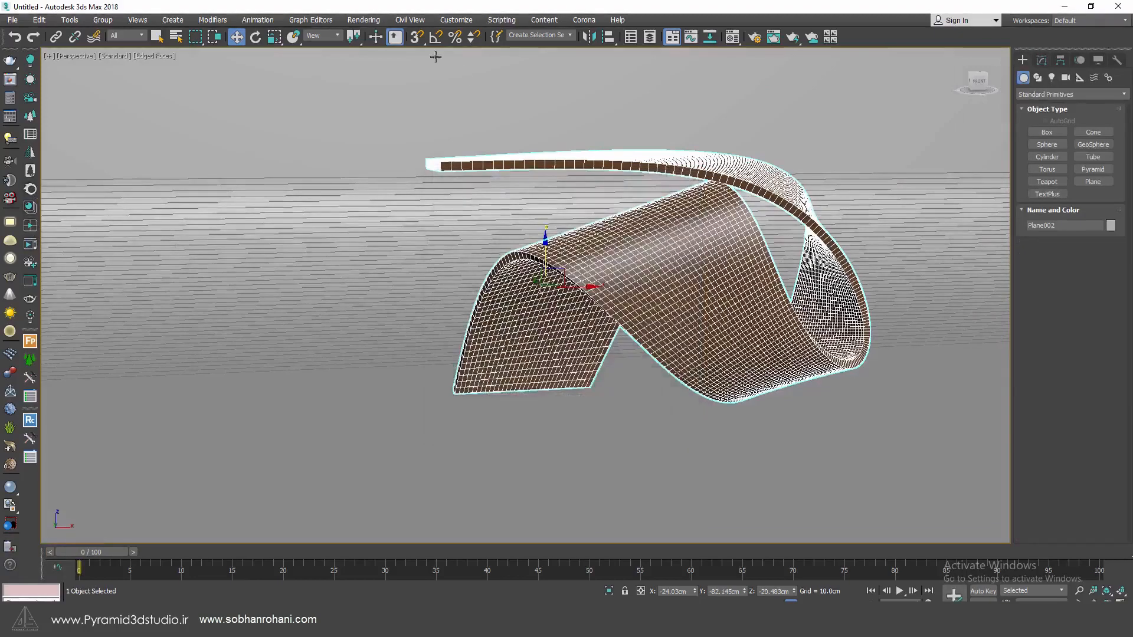
Step: Set the scene's renderer to CoronaRenderer in the render setup
{"action": "left_click", "coordinate": [354, 21]}
{"action": "left_click", "coordinate": [392, 79]}
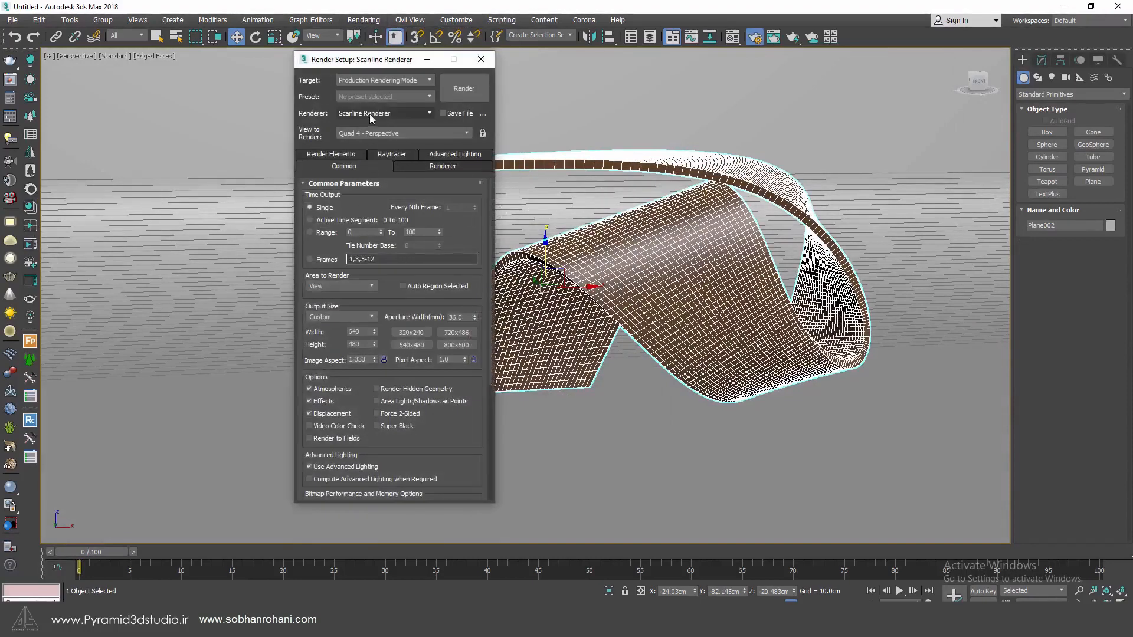
{"action": "left_click", "coordinate": [370, 113]}
{"action": "left_click", "coordinate": [369, 168]}
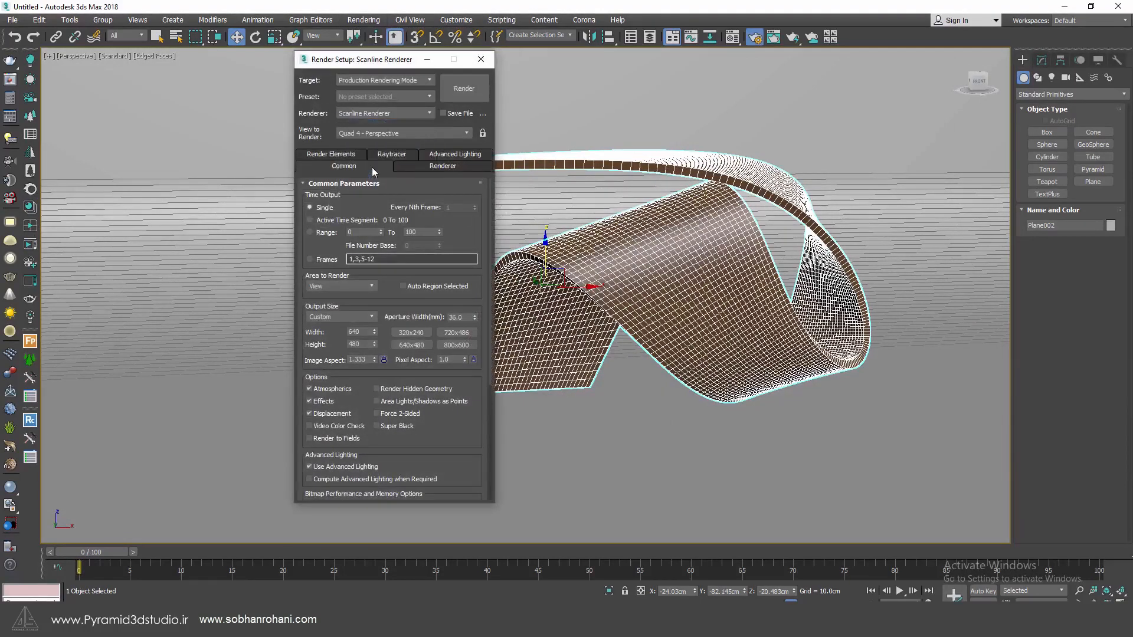
{"action": "left_click", "coordinate": [333, 436]}
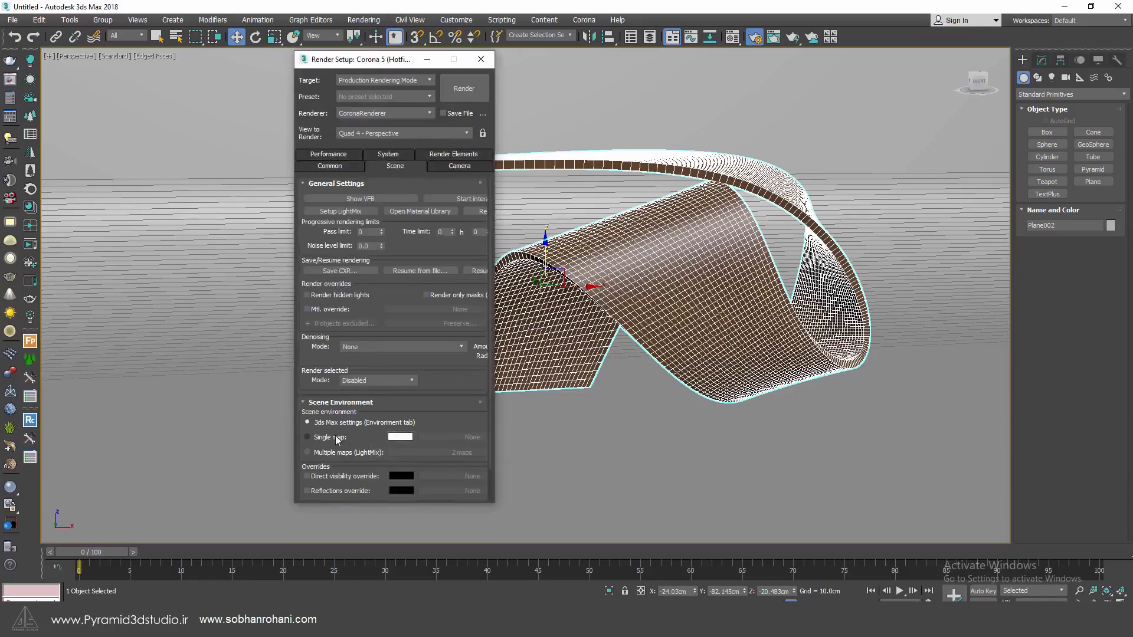
{"action": "left_click", "coordinate": [480, 59]}
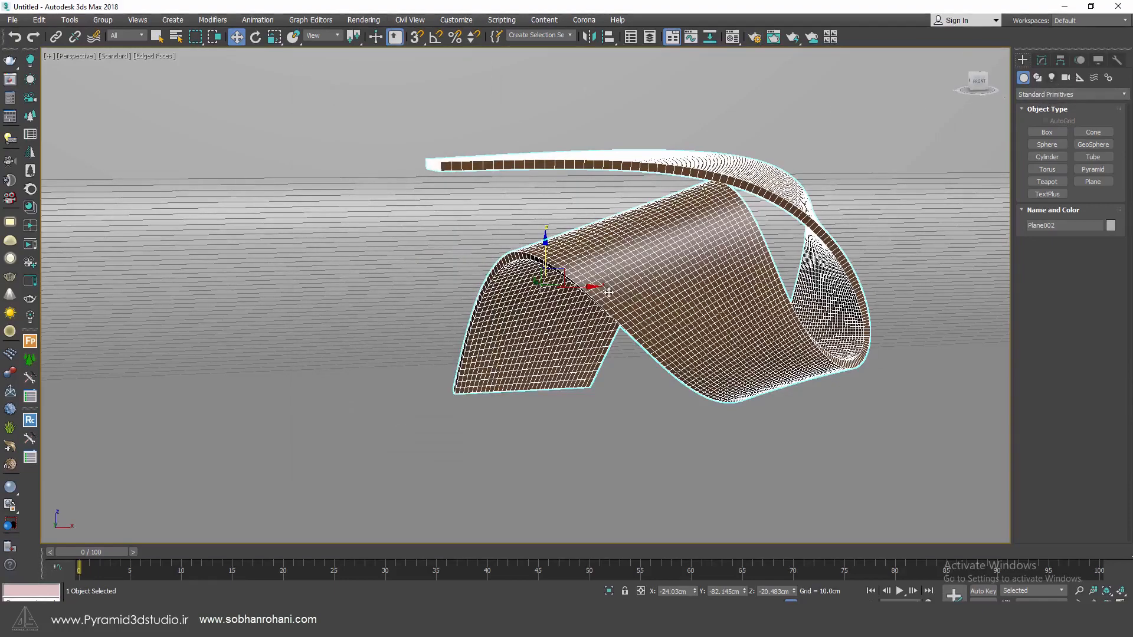
Step: Activate CoronaLight creation from the Corona light category
{"action": "left_click", "coordinate": [1051, 78]}
{"action": "left_click", "coordinate": [1060, 93]}
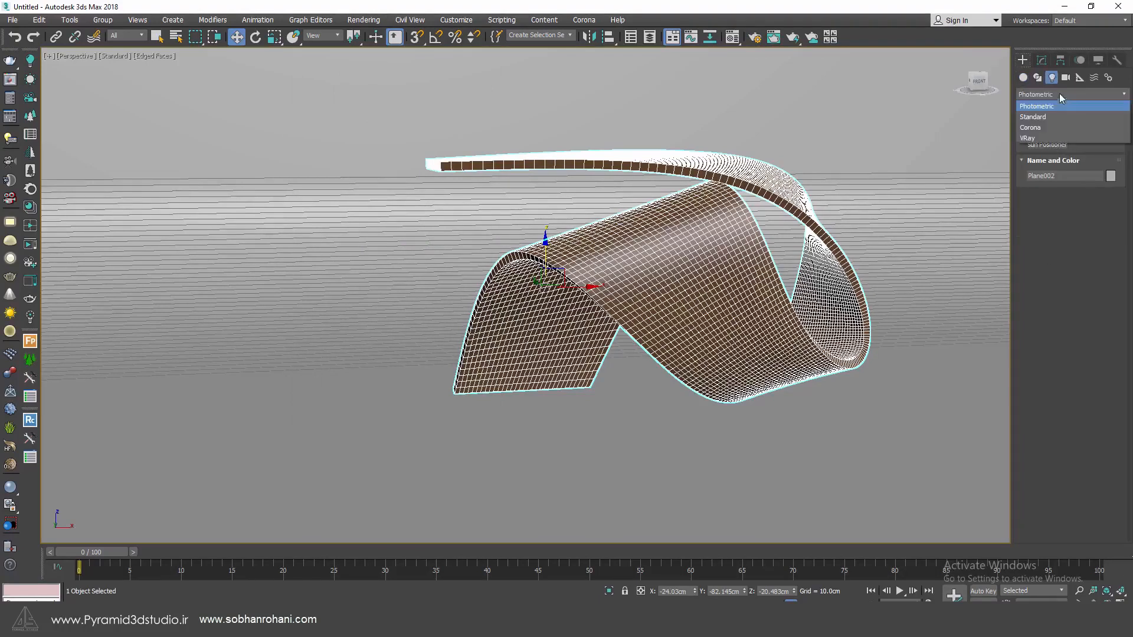
{"action": "left_click", "coordinate": [1051, 130]}
{"action": "left_click", "coordinate": [1059, 132]}
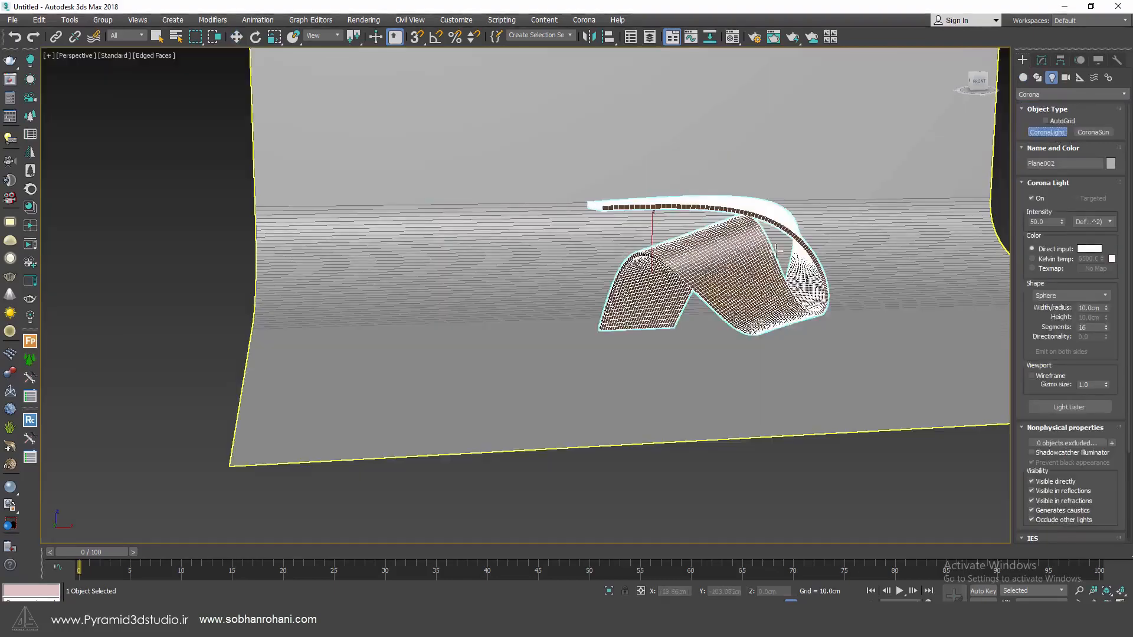
{"action": "scroll", "coordinate": [437, 376], "scroll_direction": "down", "scroll_amount": 5}
{"action": "left_click_drag", "start_coordinate": [421, 331], "coordinate": [446, 338]}
{"action": "key", "text": "Delete"}
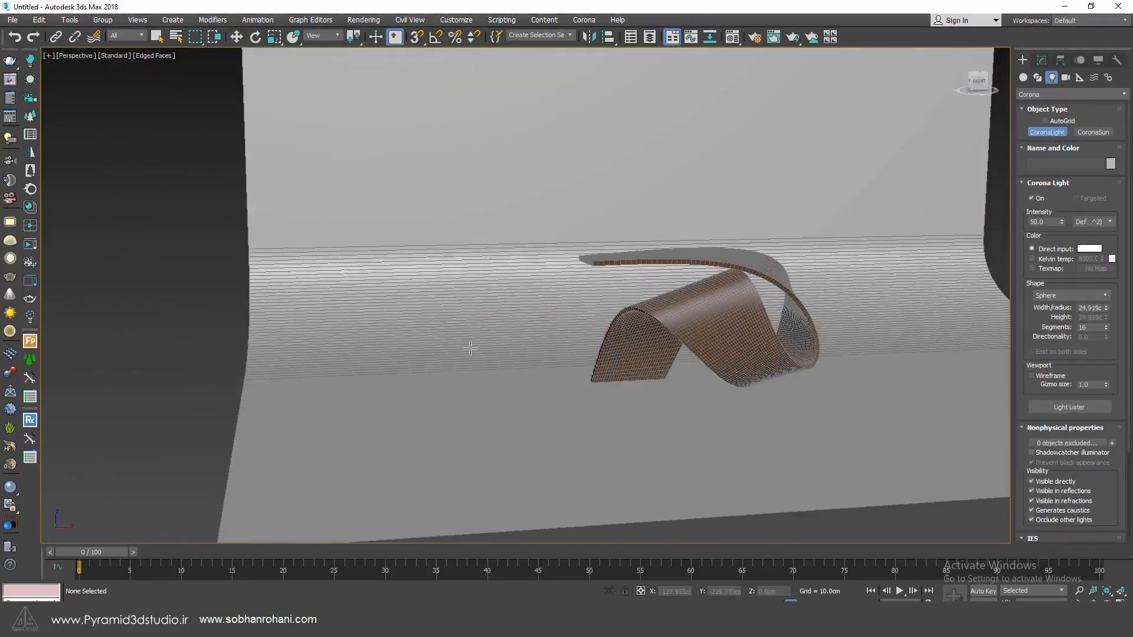
Step: Draw a rectangular CoronaLight about 21.8 cm wide and 94.7 cm high on the floor beside the ribbon
{"action": "left_click", "coordinate": [1065, 295]}
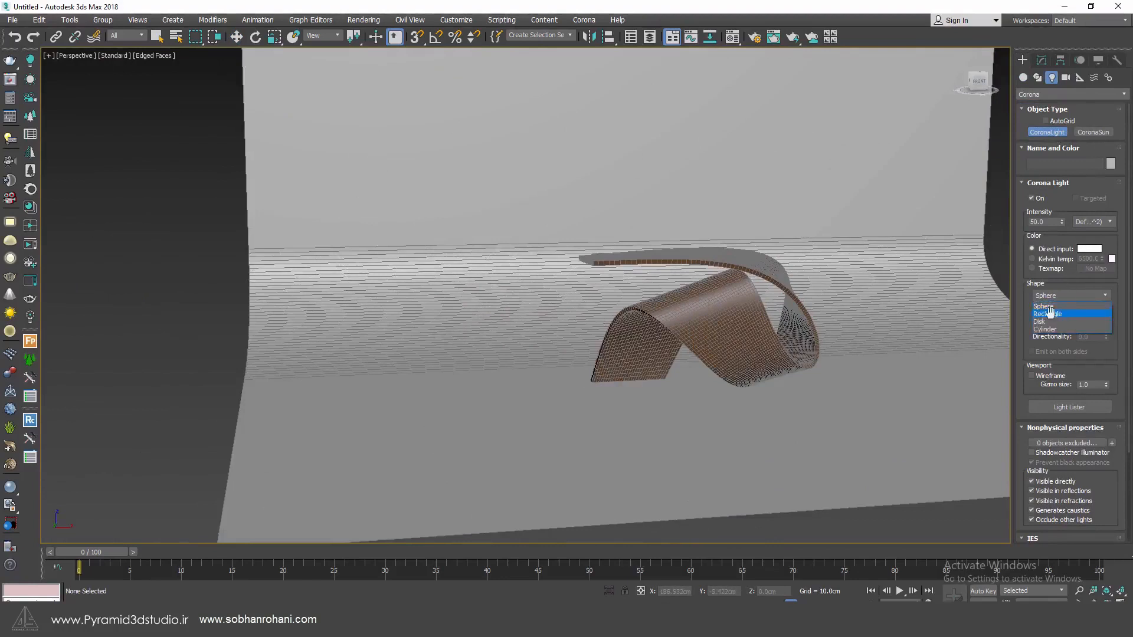
{"action": "left_click", "coordinate": [1049, 313]}
{"action": "left_click_drag", "start_coordinate": [418, 358], "coordinate": [400, 394]}
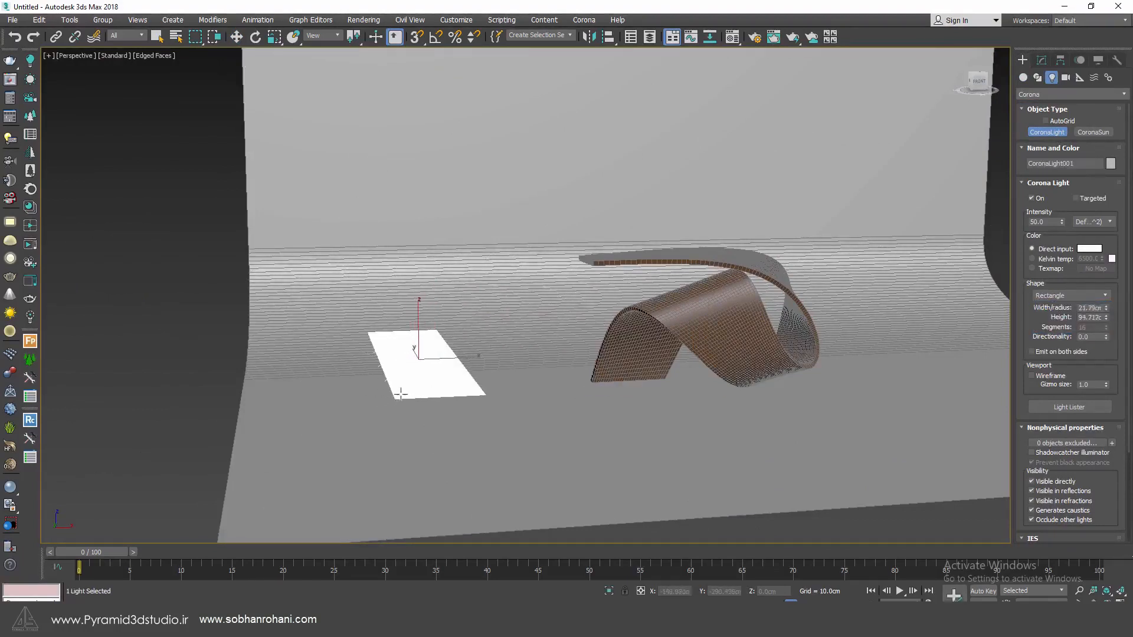
Step: Rotate the rectangular light to tilt it and move it up beyond the ribbon to a height of about 53 cm
{"action": "key", "text": "e"}
{"action": "left_click_drag", "start_coordinate": [403, 335], "coordinate": [336, 354]}
{"action": "key", "text": "w"}
{"action": "left_click_drag", "start_coordinate": [418, 333], "coordinate": [519, 129]}
Step: Switch the rectangular light's color to Kelvin temperature with a value of 5500
{"action": "scroll", "coordinate": [659, 319], "scroll_direction": "up", "scroll_amount": 5}
{"action": "middle_click_drag", "start_coordinate": [659, 318], "coordinate": [538, 290]}
{"action": "scroll", "coordinate": [529, 272], "scroll_direction": "down", "scroll_amount": 3}
{"action": "left_click", "coordinate": [1041, 60]}
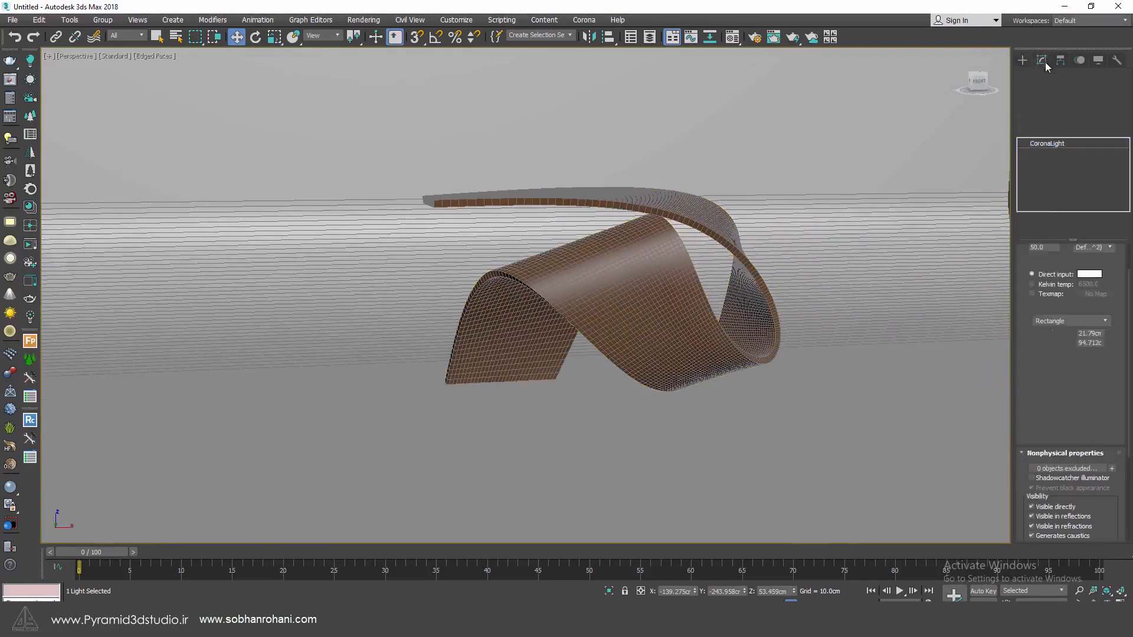
{"action": "left_click", "coordinate": [1031, 284]}
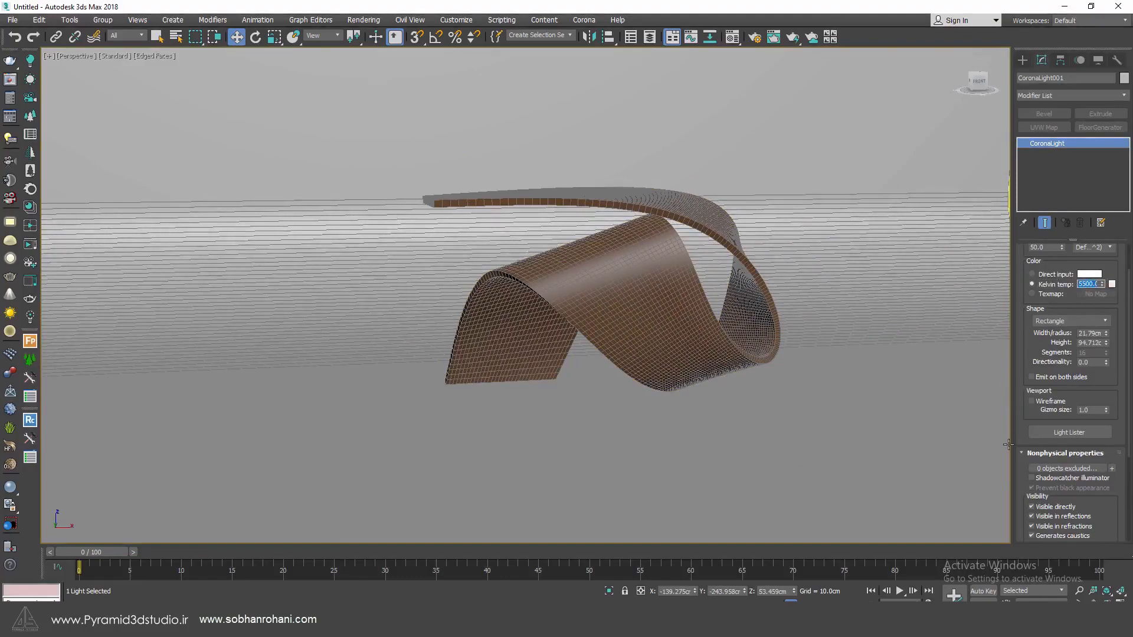
Step: Start Corona interactive rendering and frame the ribbon closely in the perspective view
{"action": "middle_click_drag", "start_coordinate": [735, 298], "coordinate": [713, 295]}
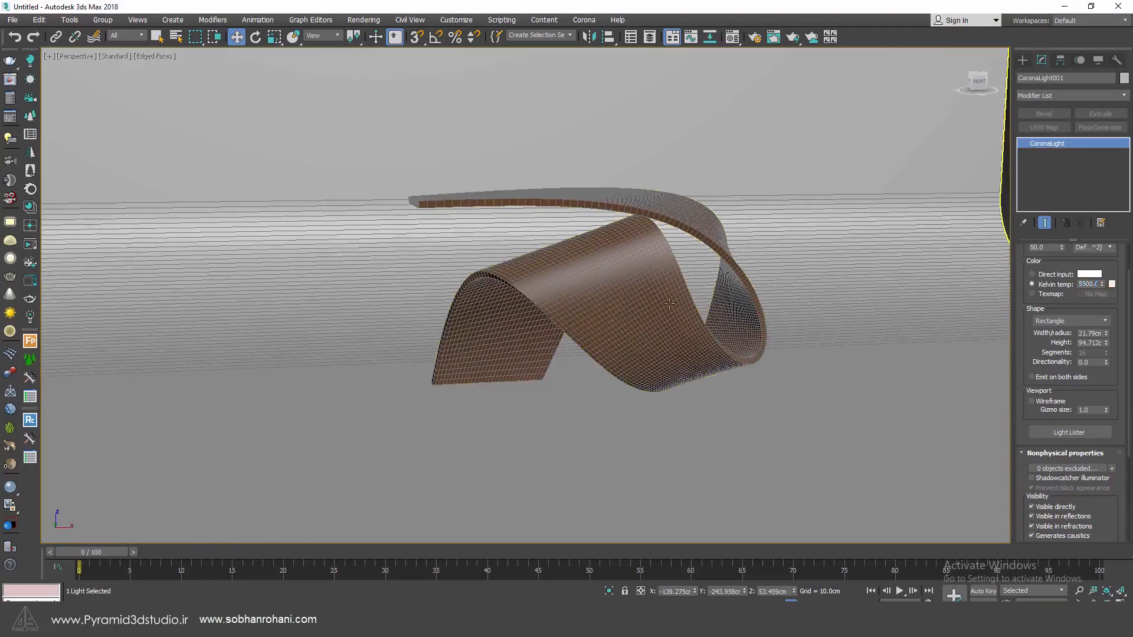
{"action": "left_click", "coordinate": [29, 244]}
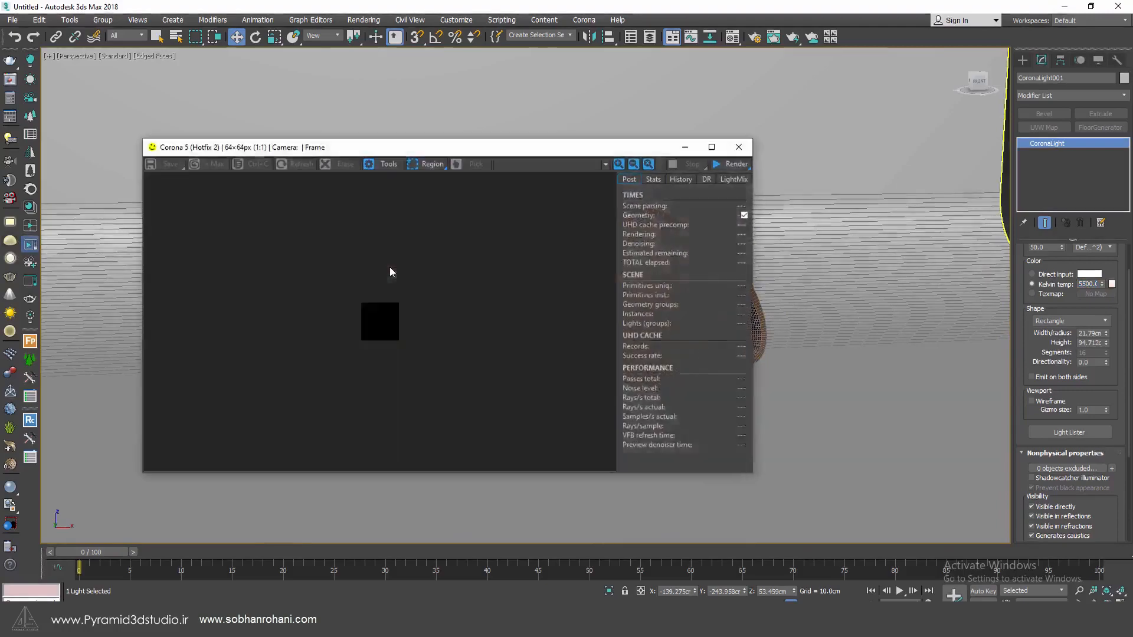
{"action": "scroll", "coordinate": [820, 341], "scroll_direction": "up", "scroll_amount": 10}
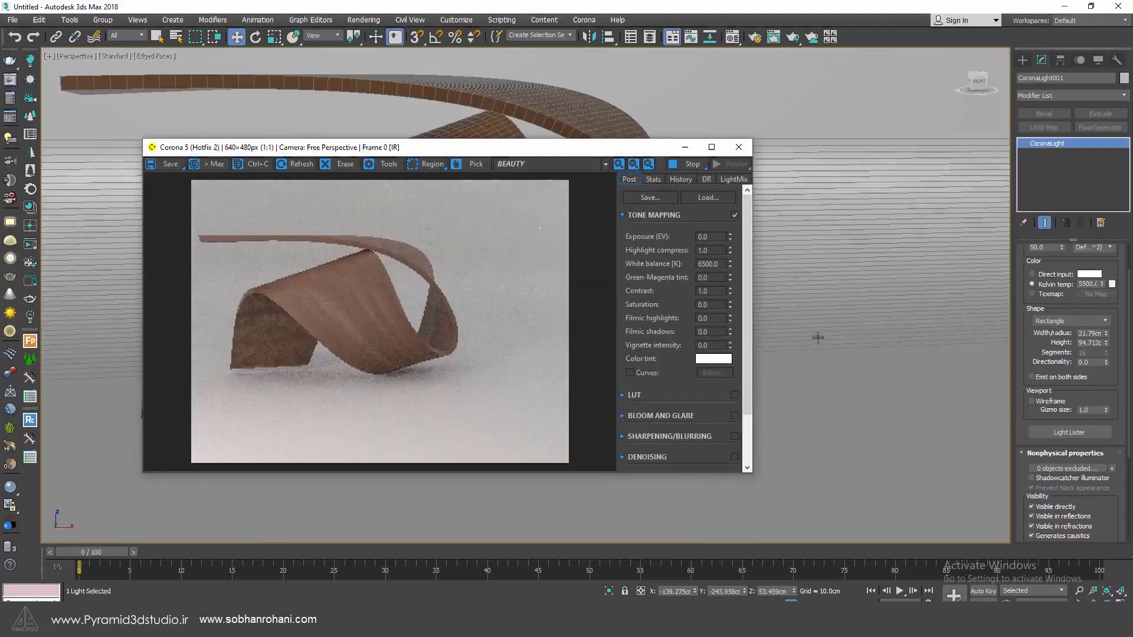
{"action": "scroll", "coordinate": [921, 318], "scroll_direction": "down", "scroll_amount": 6}
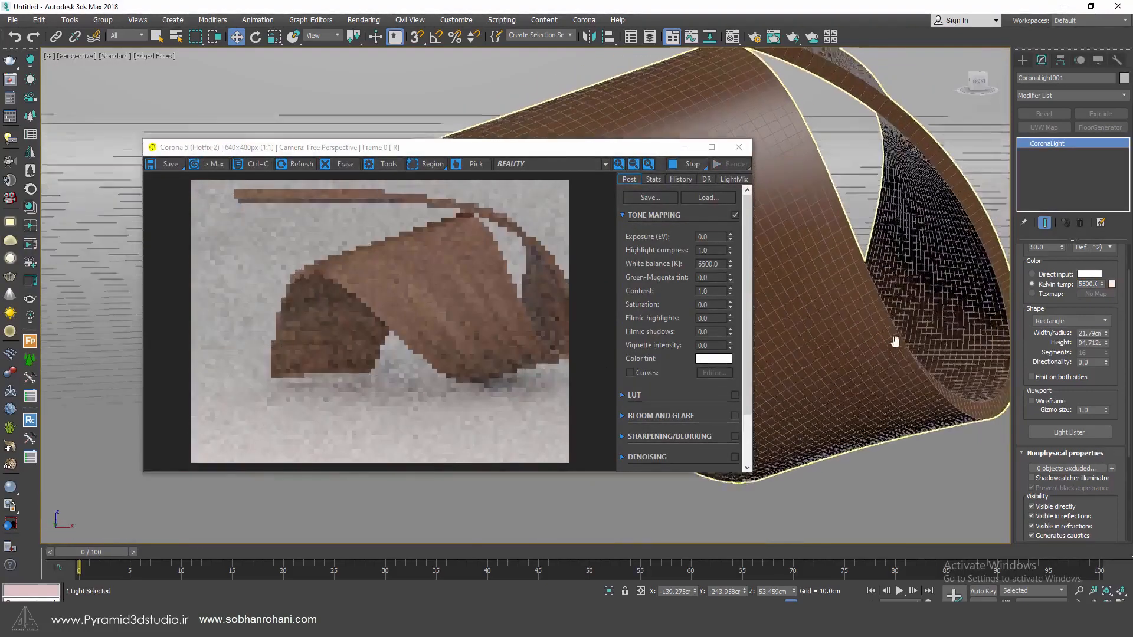
Step: Set the render's tone mapping exposure to 1.0 EV
{"action": "double_click", "coordinate": [708, 237]}
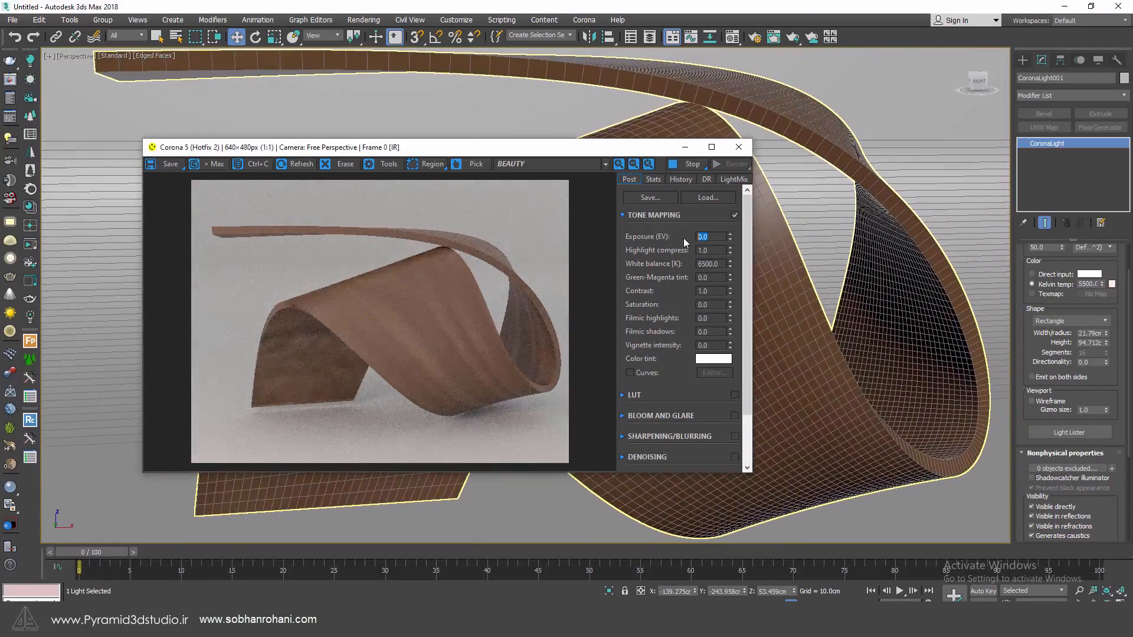
{"action": "type", "text": "1"}
{"action": "key", "text": "Return"}
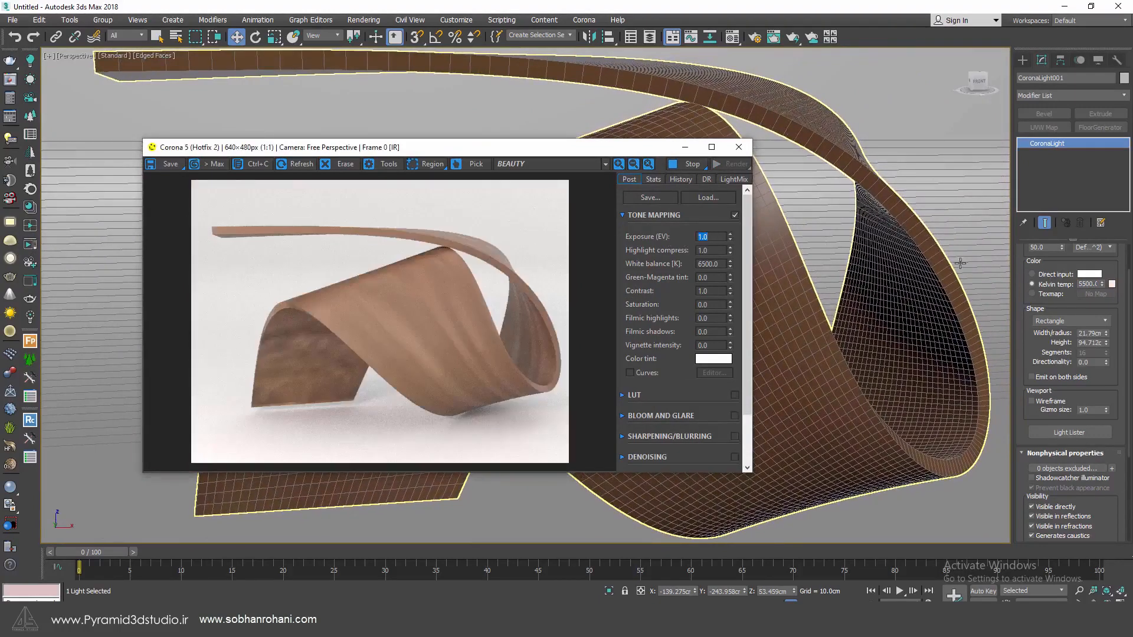
Step: Add a UVW Map modifier with box mapping to the ribbon
{"action": "left_click", "coordinate": [941, 349]}
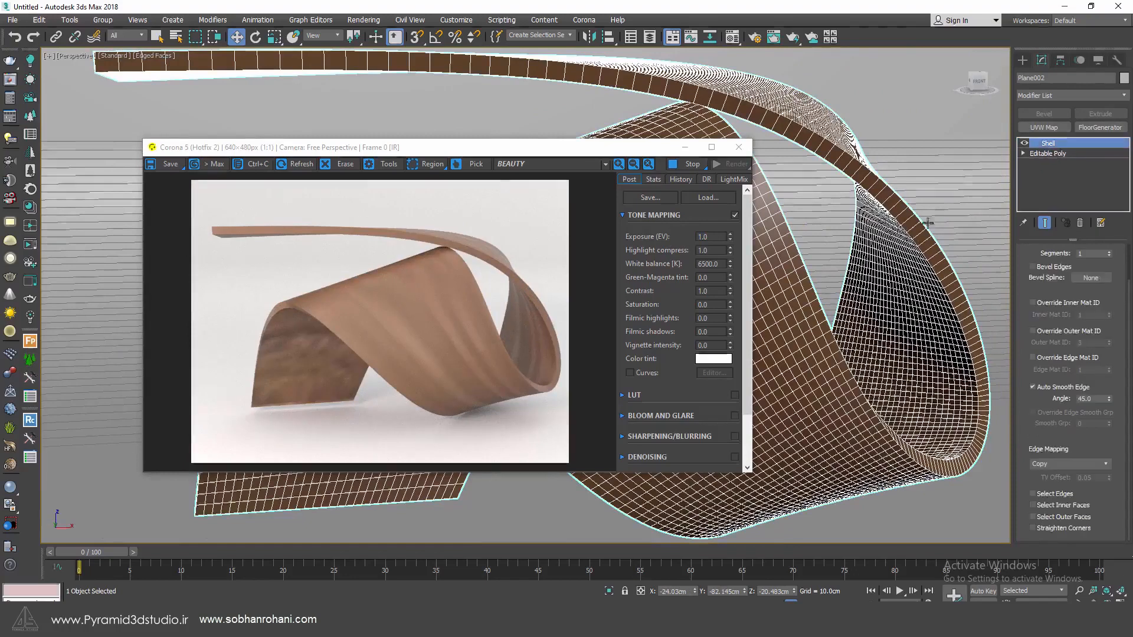
{"action": "left_click", "coordinate": [1059, 129]}
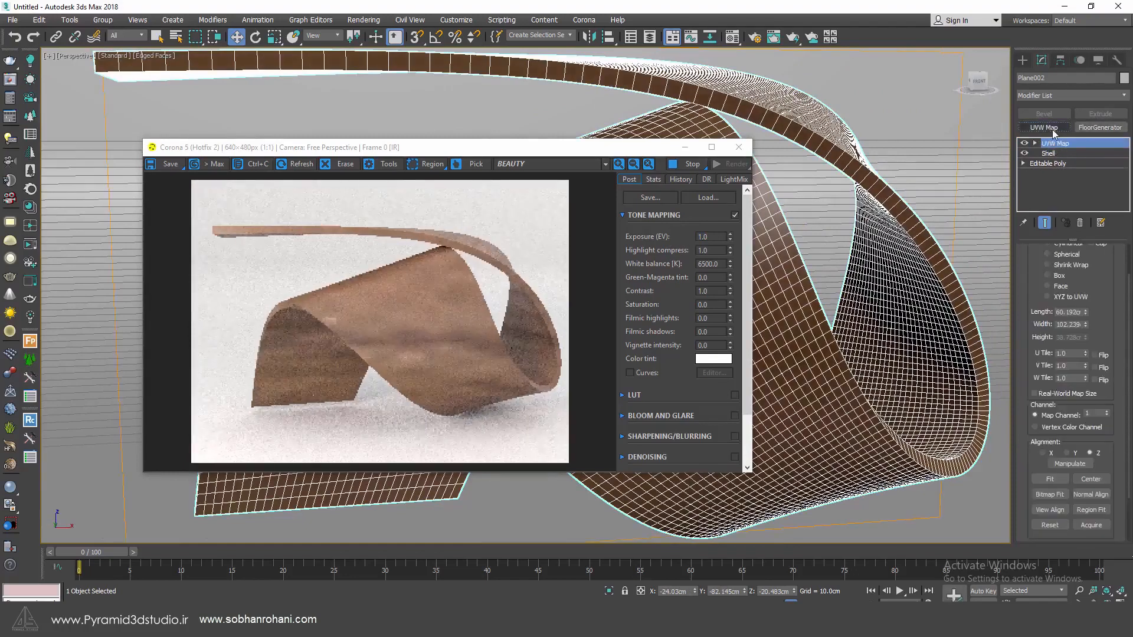
{"action": "left_click", "coordinate": [1060, 276]}
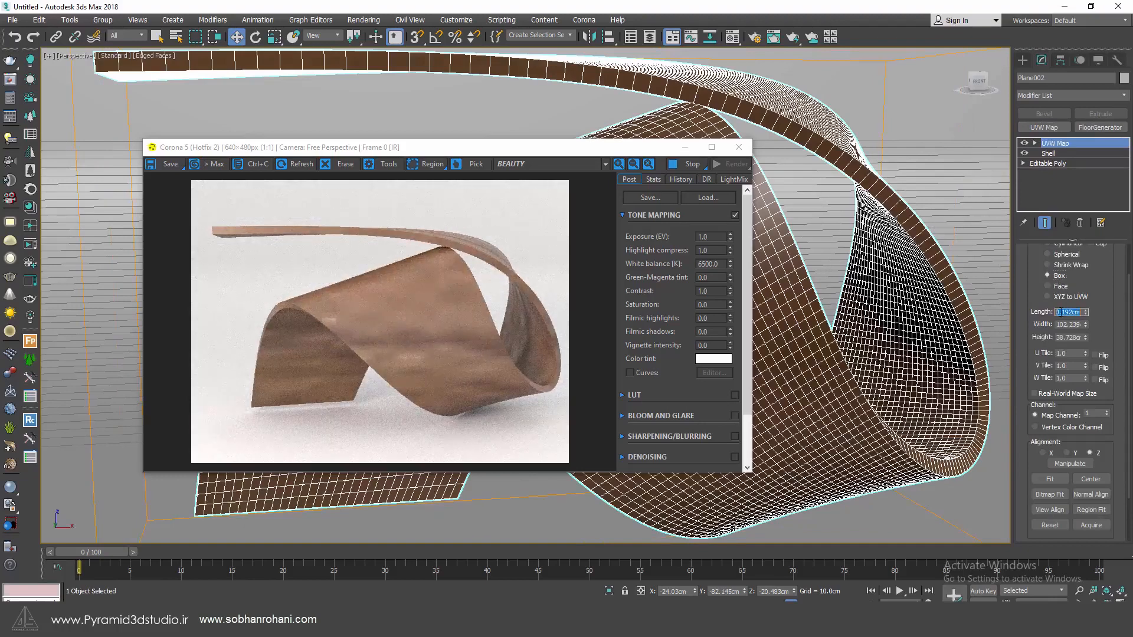
Step: Set the ribbon's box mapping dimensions to 1 cm and fine-tune them to length 0.47, width 0.44 and height 0.68 cm
{"action": "key", "text": "Tab"}
{"action": "type", "text": "1"}
{"action": "key", "text": "Tab"}
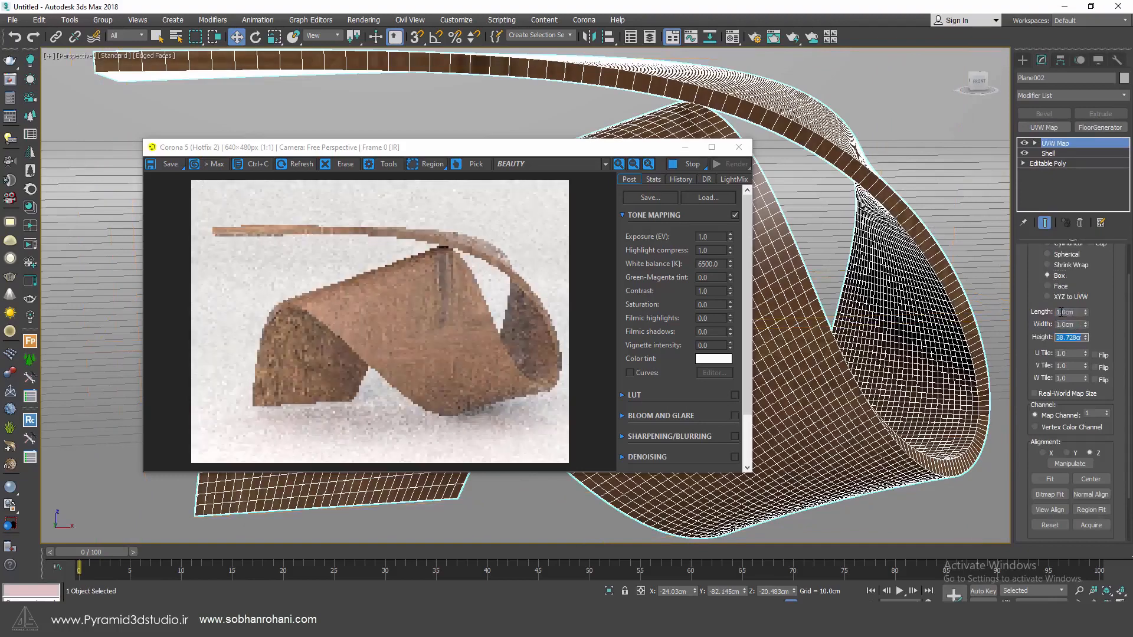
{"action": "type", "text": "1"}
{"action": "key", "text": "Tab"}
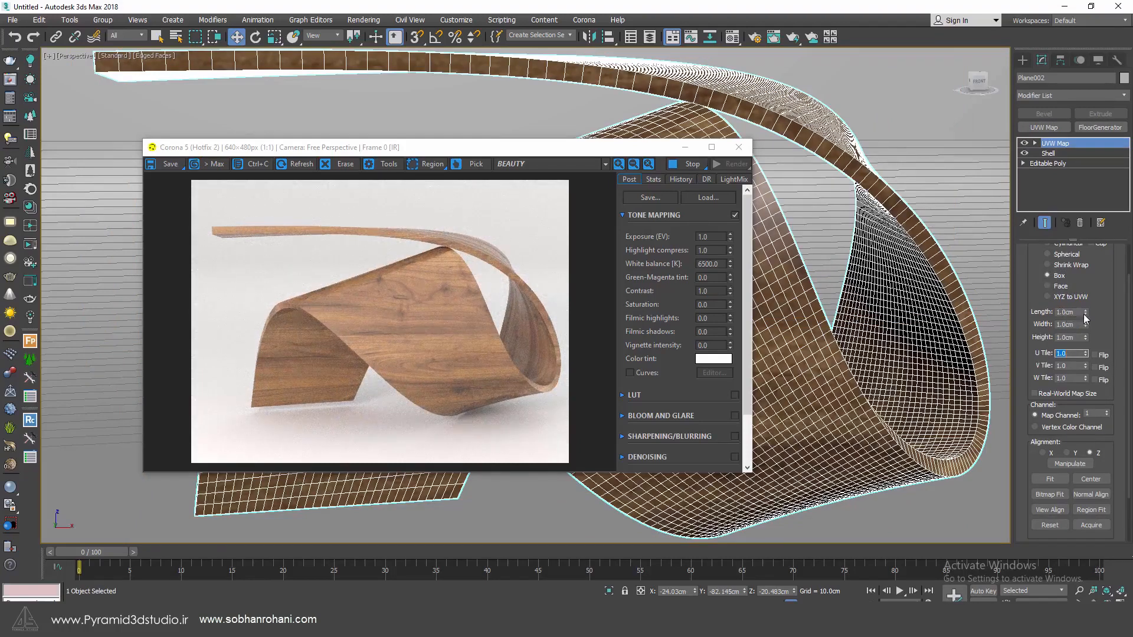
{"action": "left_click_drag", "start_coordinate": [1086, 313], "coordinate": [1085, 356]}
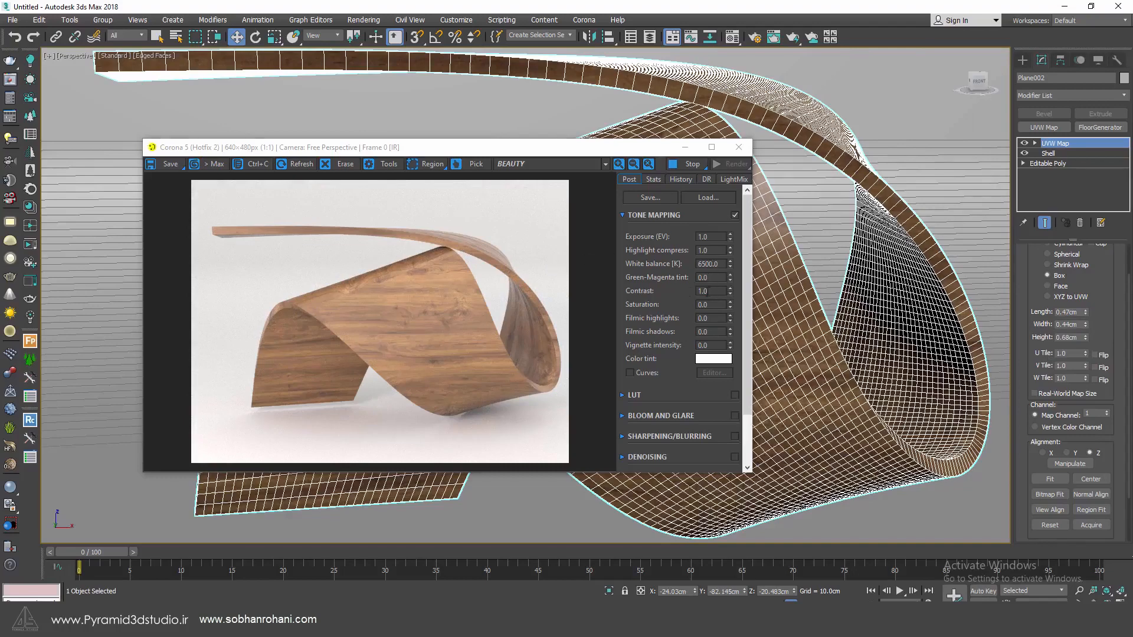
Step: Set the tone mapping contrast to 3.0 and enlarge the render window for a bigger preview
{"action": "left_click_drag", "start_coordinate": [706, 292], "coordinate": [673, 286]}
{"action": "type", "text": "3"}
{"action": "key", "text": "Return"}
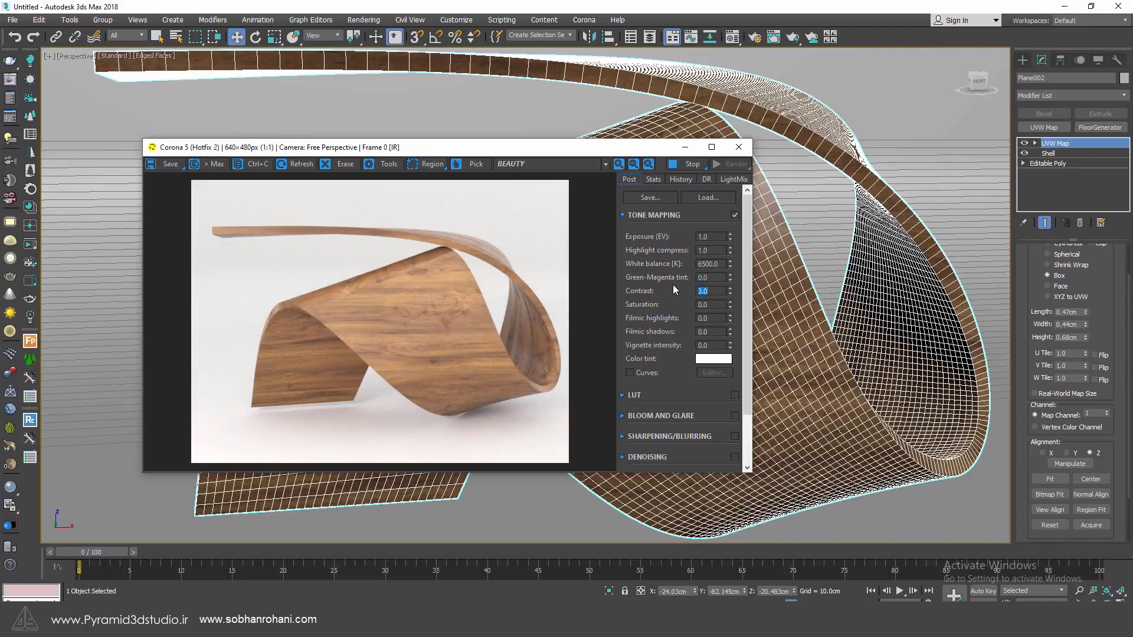
{"action": "left_click_drag", "start_coordinate": [457, 148], "coordinate": [400, 104]}
{"action": "left_click_drag", "start_coordinate": [390, 429], "coordinate": [396, 484]}
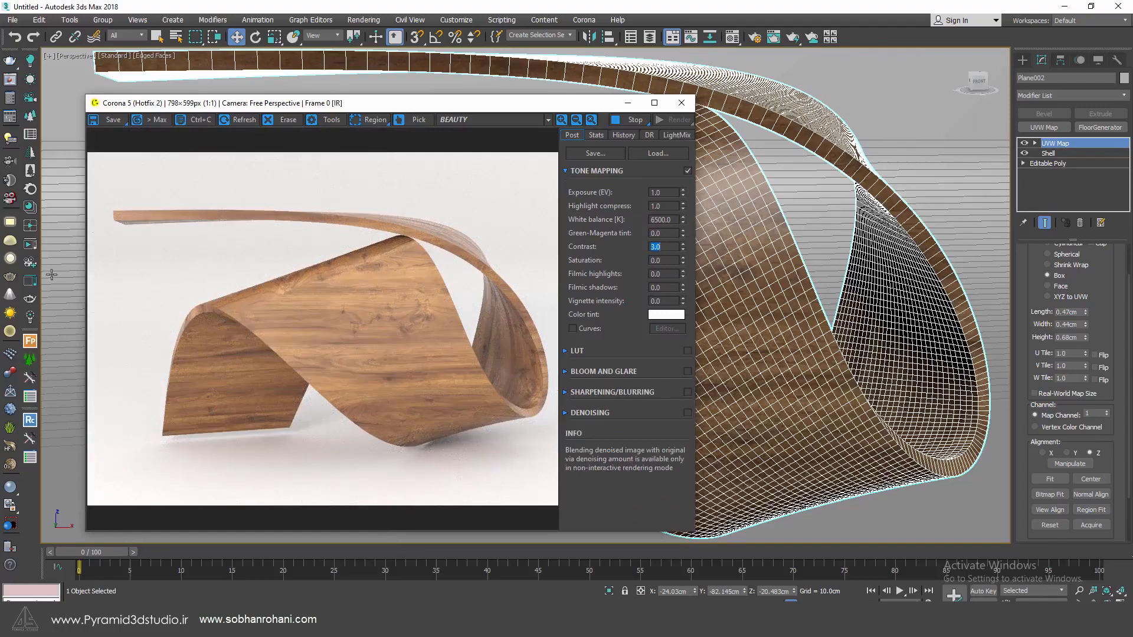
Step: Assign the Wenge Highgloss wood from the Corona Material Library to the ribbon
{"action": "left_click", "coordinate": [29, 208]}
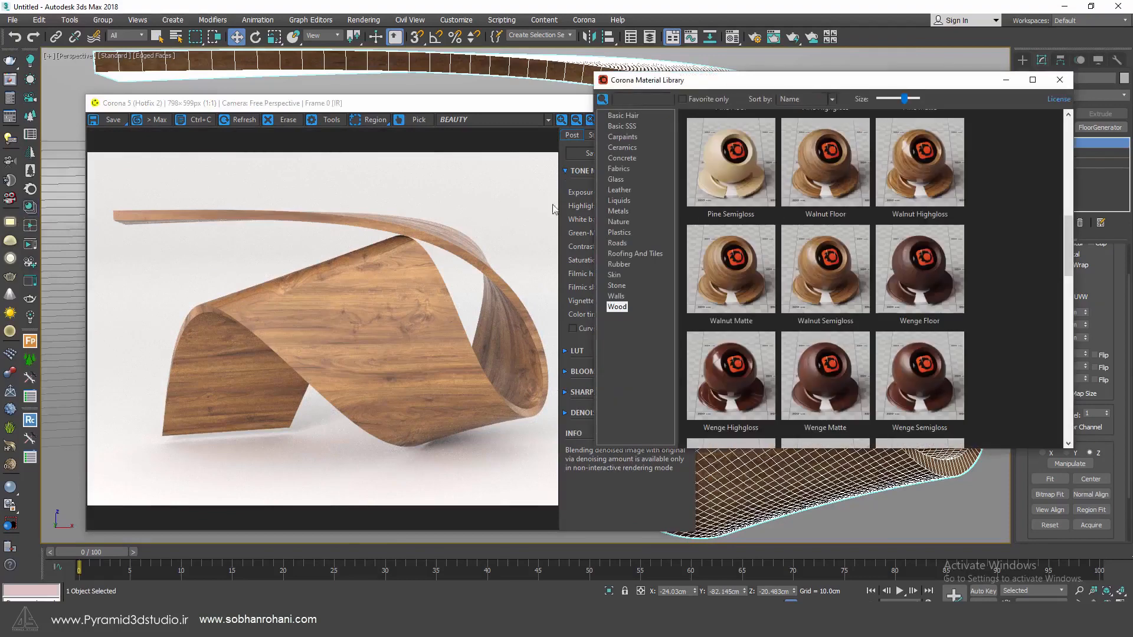
{"action": "left_click_drag", "start_coordinate": [787, 472], "coordinate": [786, 471]}
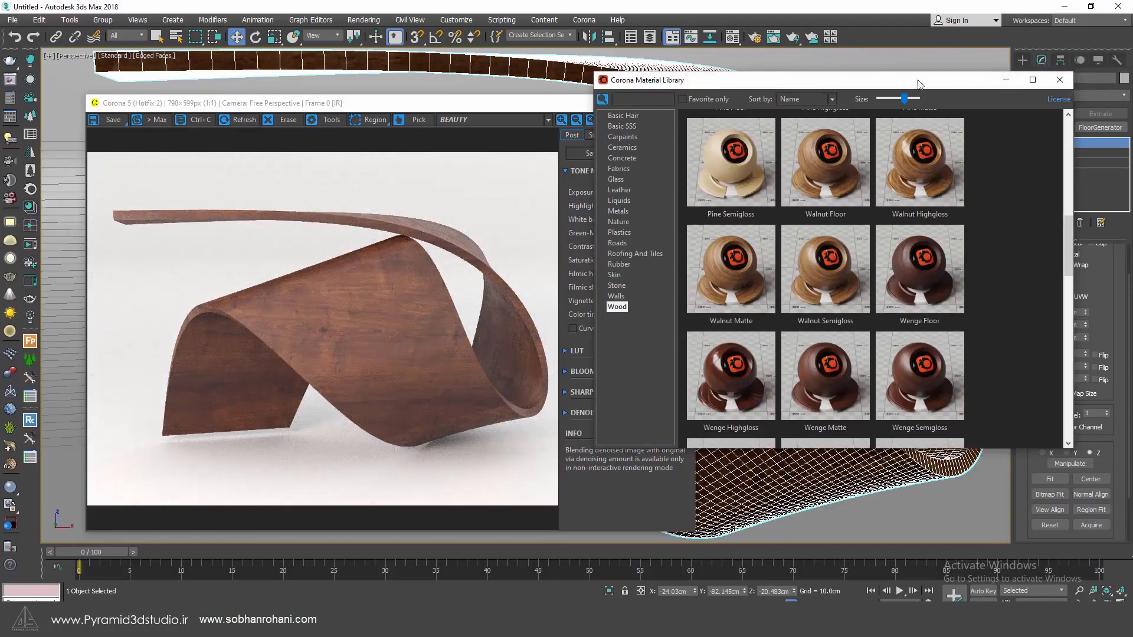
Step: Load the Wenge Highgloss material into the Material Editor's first sample slot and close the material library
{"action": "left_click_drag", "start_coordinate": [929, 86], "coordinate": [571, 91]}
{"action": "key", "text": "m"}
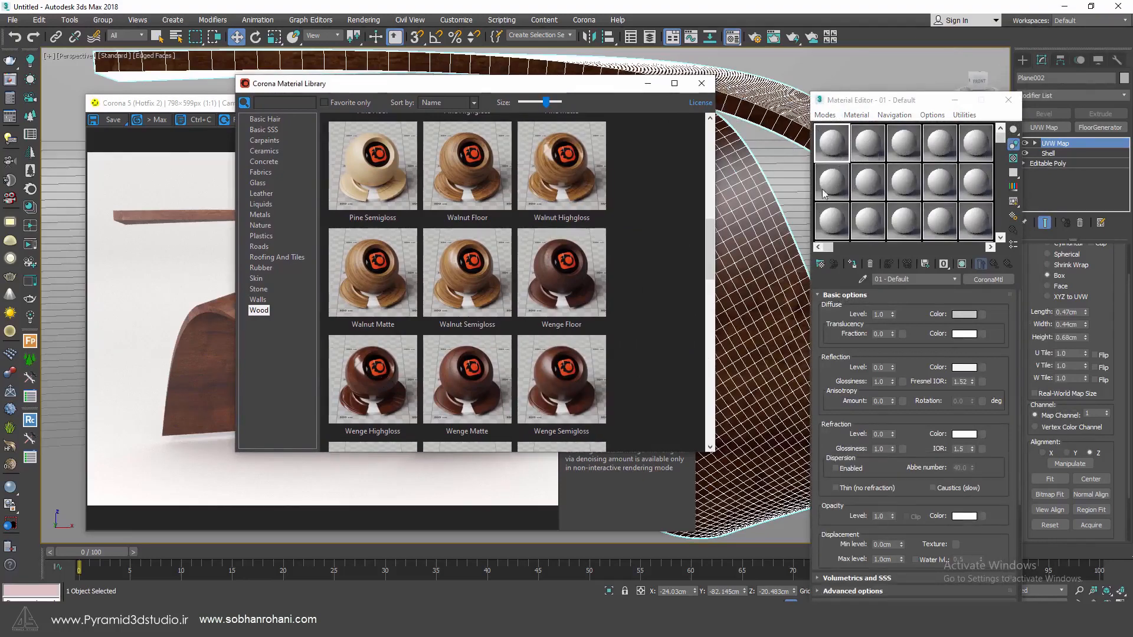
{"action": "left_click", "coordinate": [819, 143]}
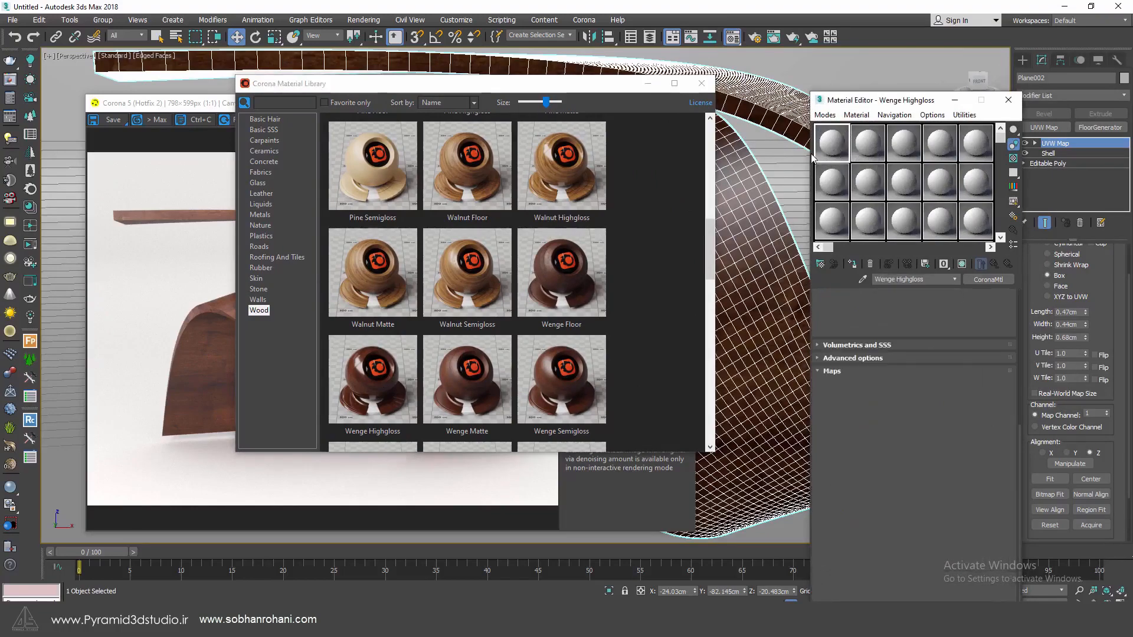
{"action": "left_click", "coordinate": [701, 84]}
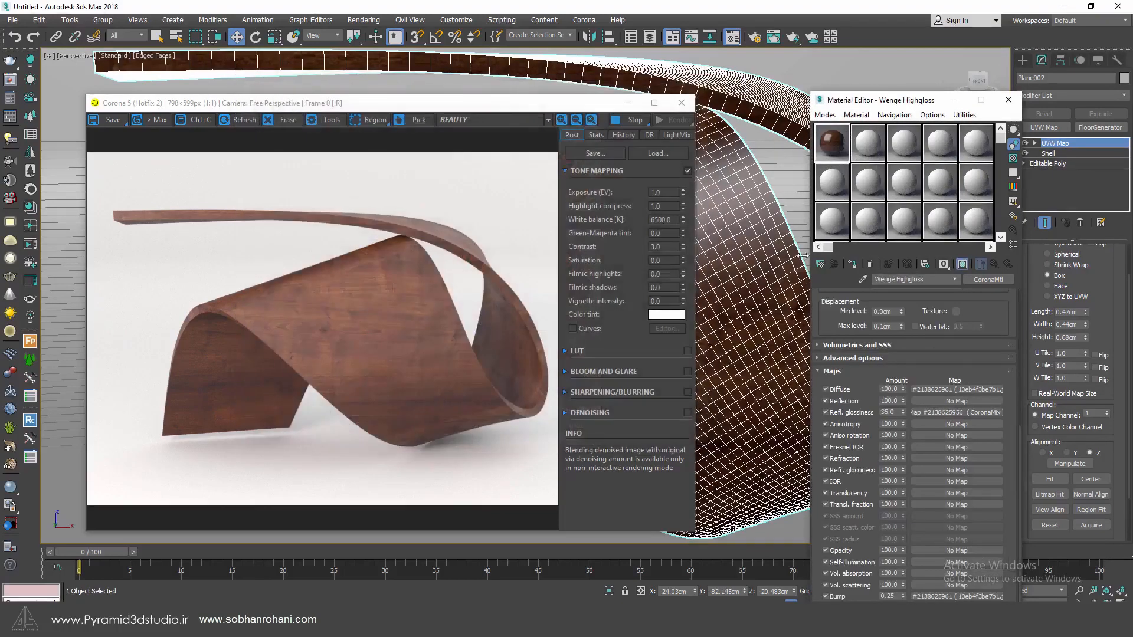
Step: Assign the Wenge Highgloss material to the selected ribbon and close the Material Editor
{"action": "left_click", "coordinate": [852, 265]}
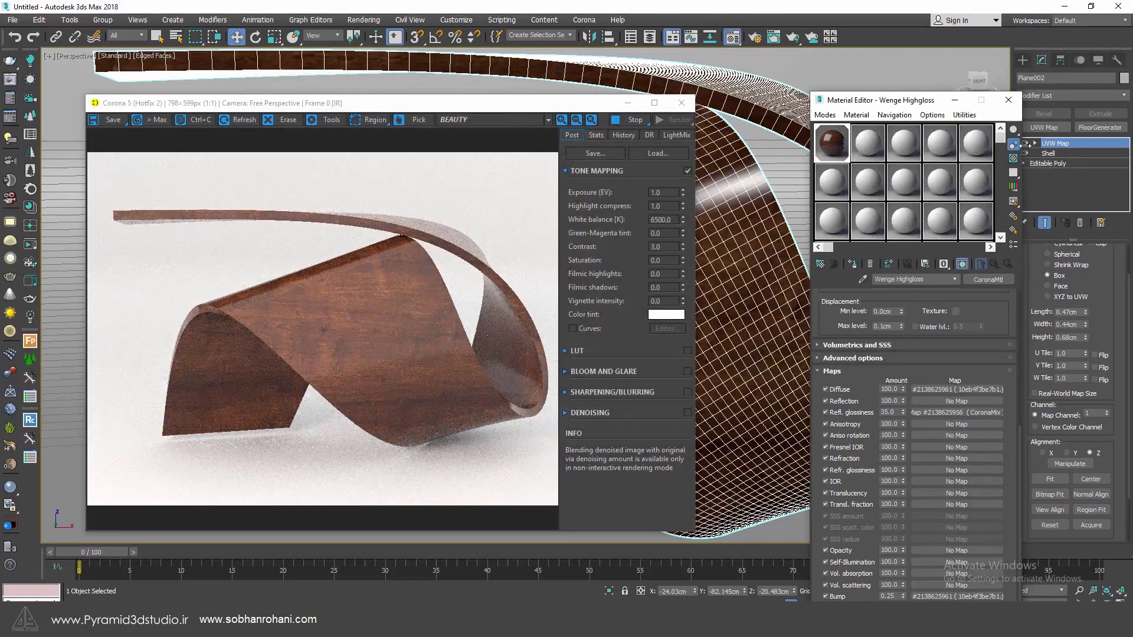
{"action": "left_click", "coordinate": [1008, 100]}
Step: Try white balance values of 5500 and 7500 K in the tone mapping, and set it back to 6500 K
{"action": "double_click", "coordinate": [671, 219]}
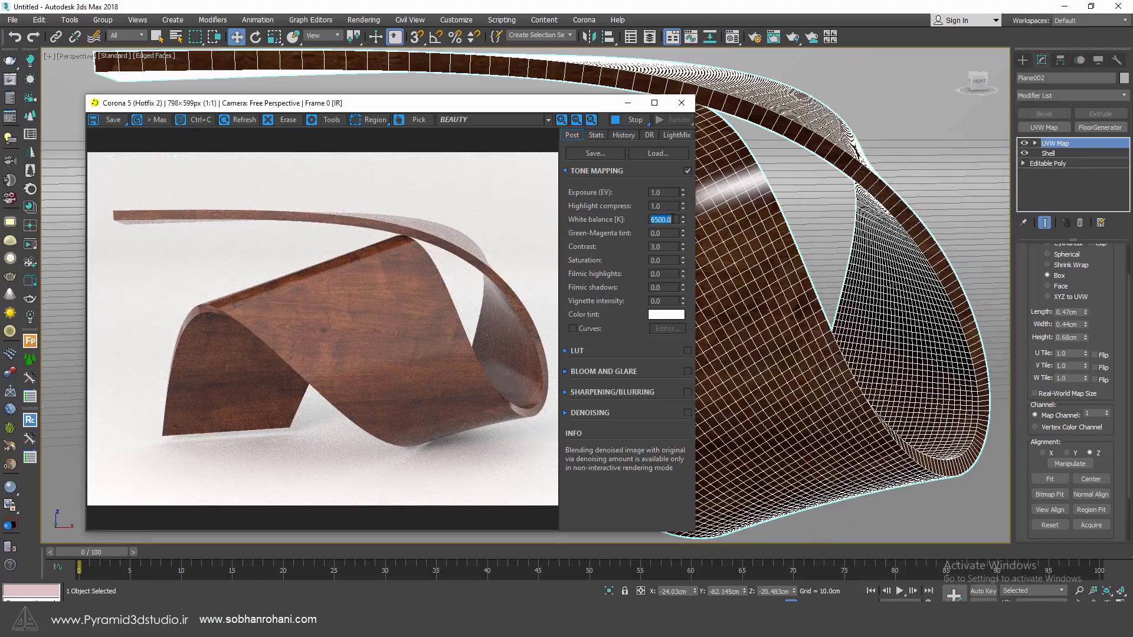
{"action": "type", "text": "5500"}
{"action": "key", "text": "Return"}
{"action": "type", "text": "7500"}
{"action": "key", "text": "Return"}
{"action": "type", "text": "6500"}
{"action": "key", "text": "Return"}
Step: Raise the tone mapping exposure to 1.55 EV to brighten the render
{"action": "left_click_drag", "start_coordinate": [683, 171], "coordinate": [678, 122]}
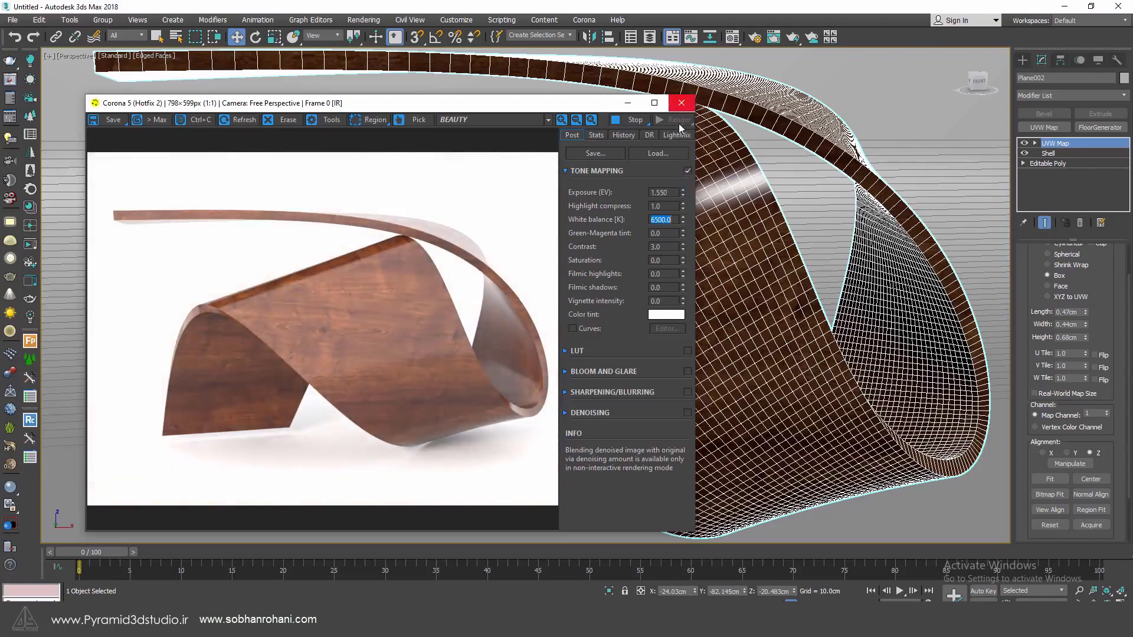
Step: Try vignette intensities of 2 and 10 on the render, and return the vignette to 0
{"action": "double_click", "coordinate": [664, 301]}
{"action": "type", "text": "2"}
{"action": "key", "text": "Return"}
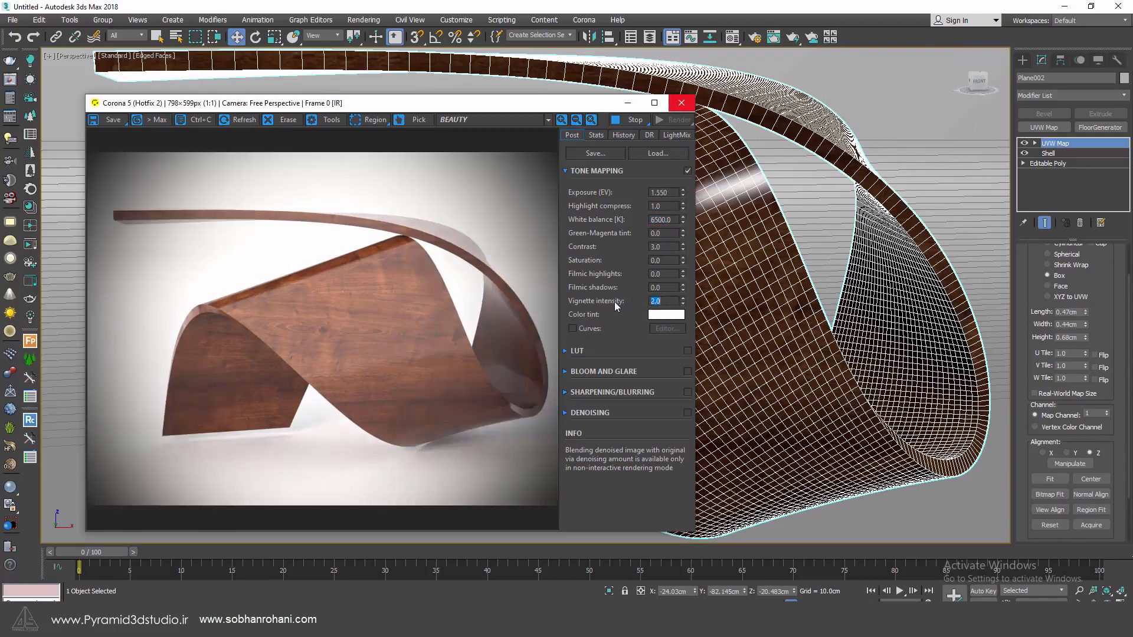
{"action": "type", "text": "10"}
{"action": "key", "text": "Return"}
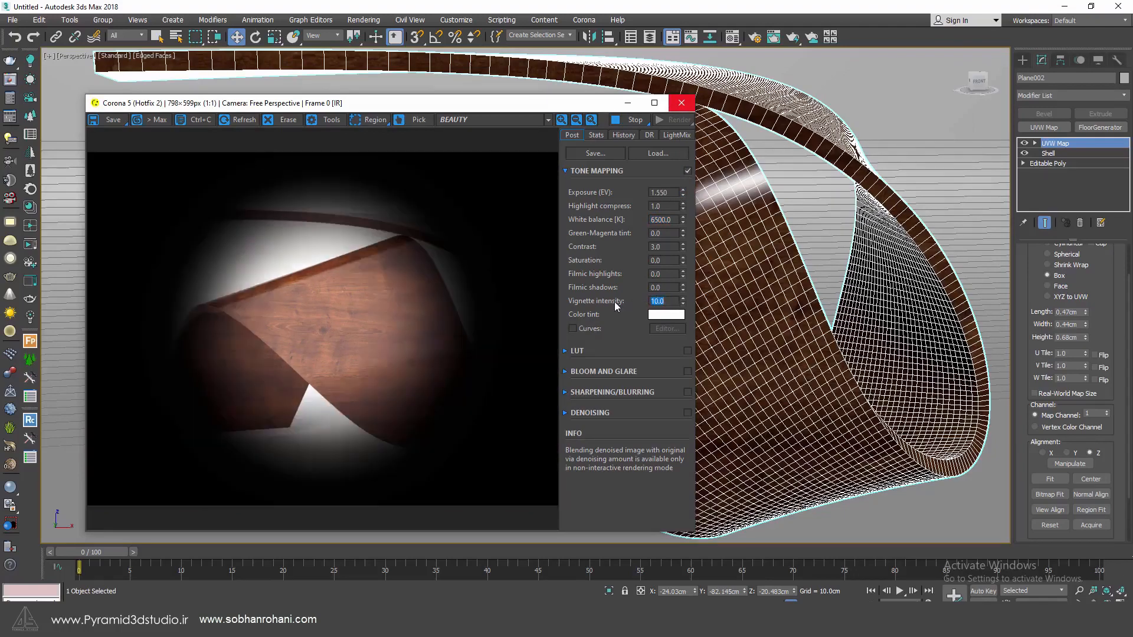
{"action": "type", "text": "1"}
{"action": "key", "text": "Return"}
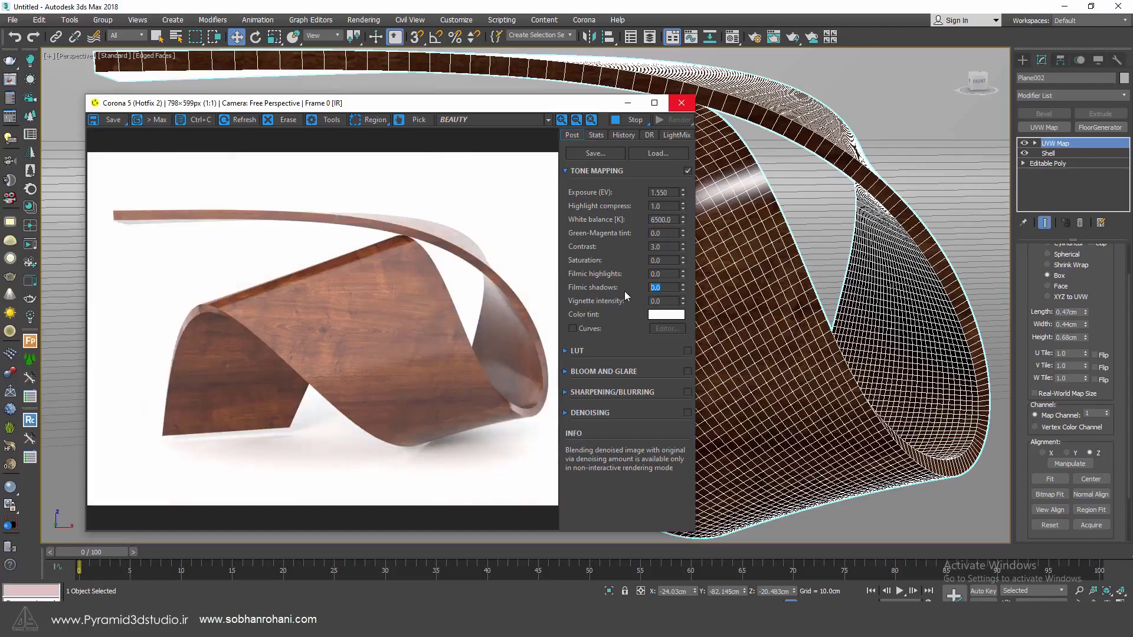
Step: Set the tone mapping's filmic shadows to 1.0
{"action": "type", "text": "1"}
{"action": "key", "text": "Return"}
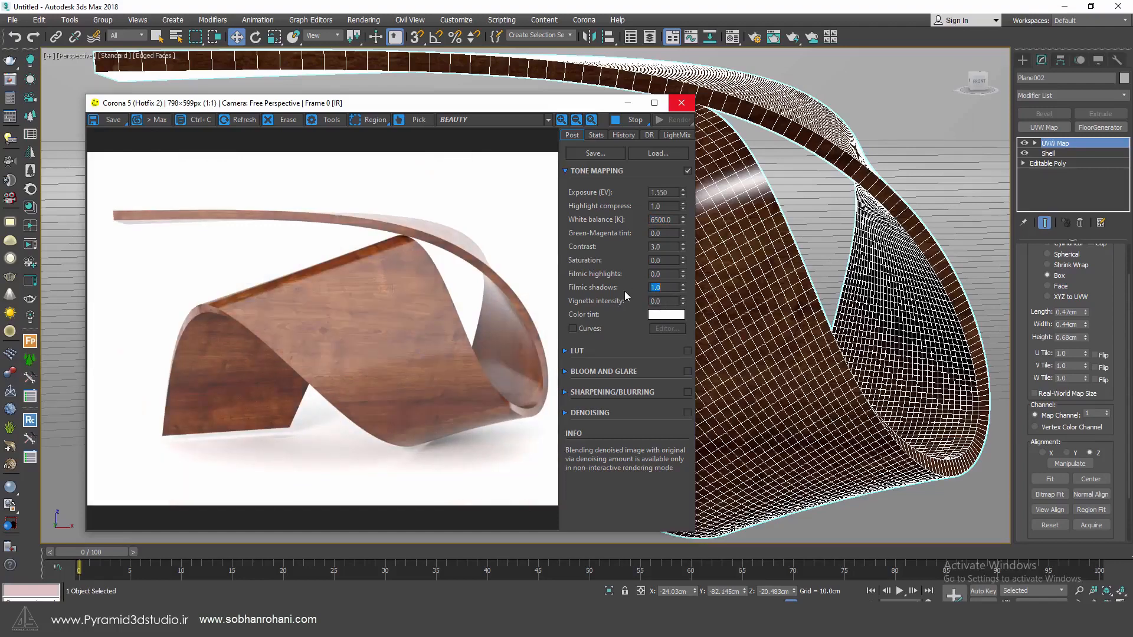
{"action": "left_click", "coordinate": [667, 288]}
{"action": "left_click", "coordinate": [534, 623]}
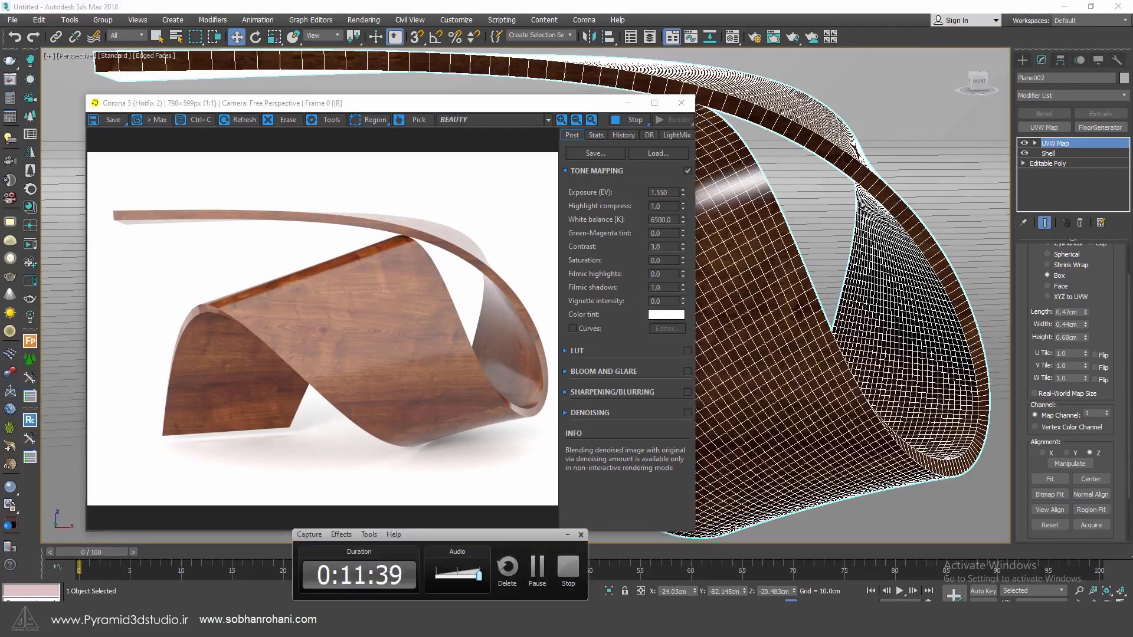
{"action": "left_click", "coordinate": [533, 623]}
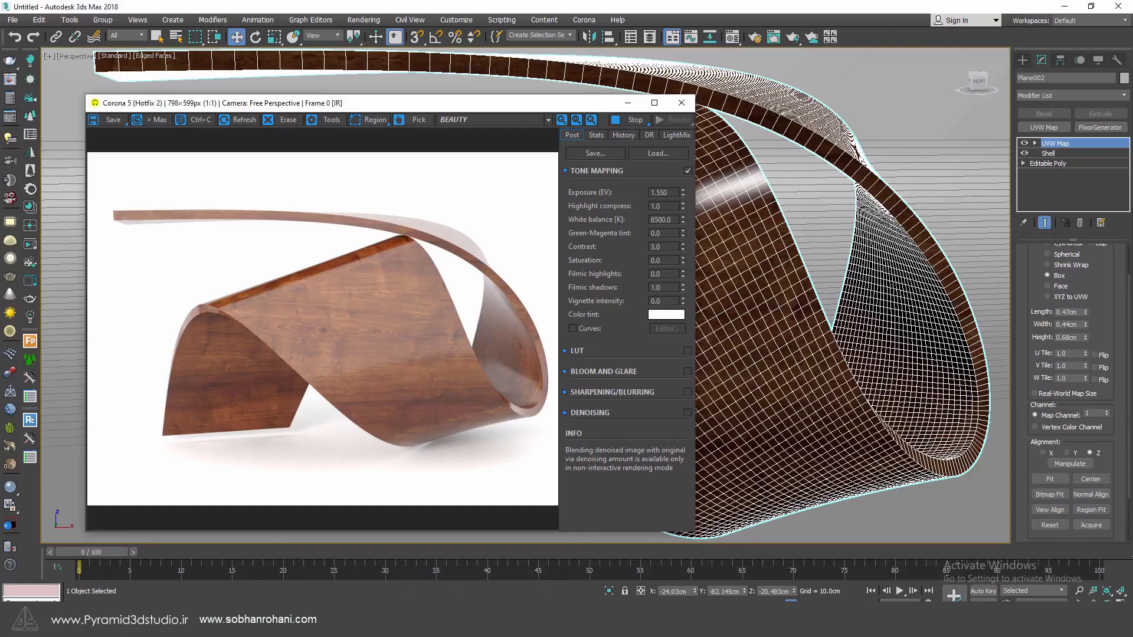